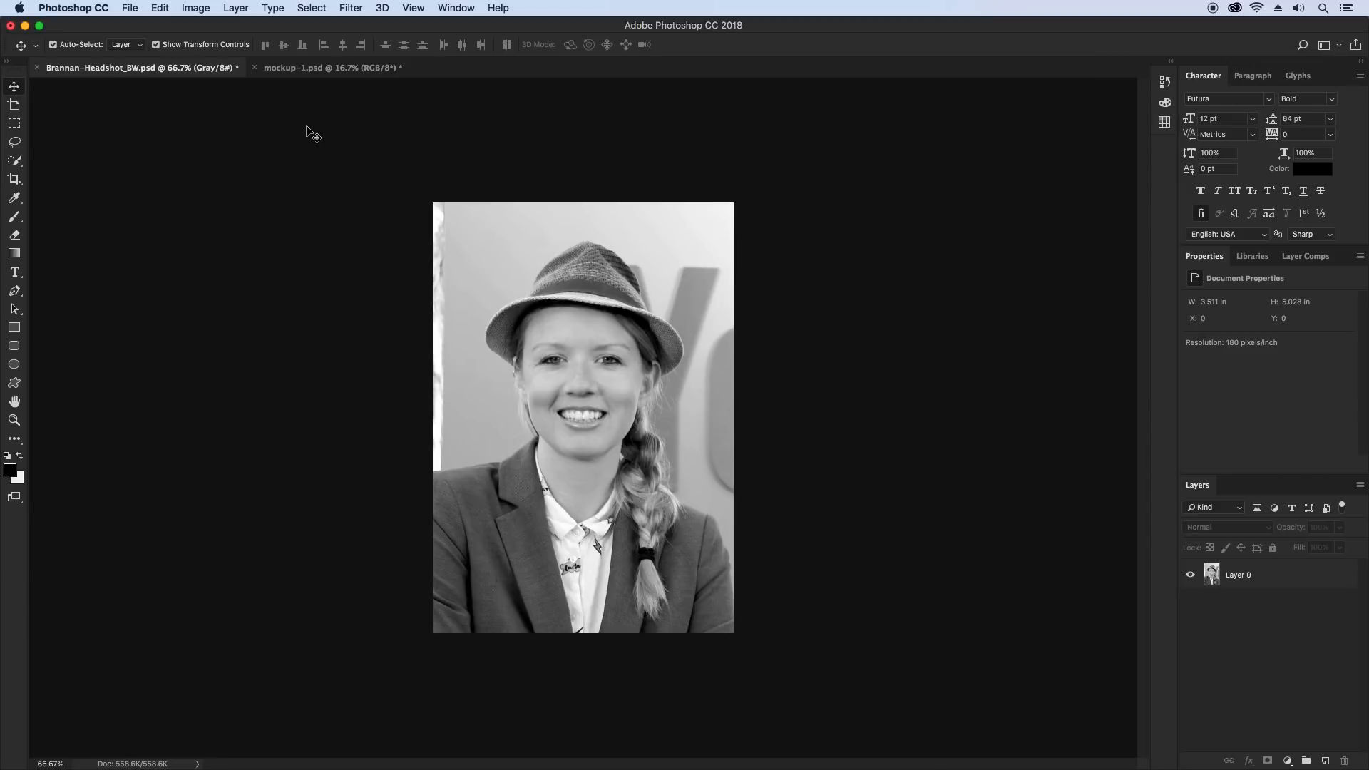
pyautogui.click(293, 69)
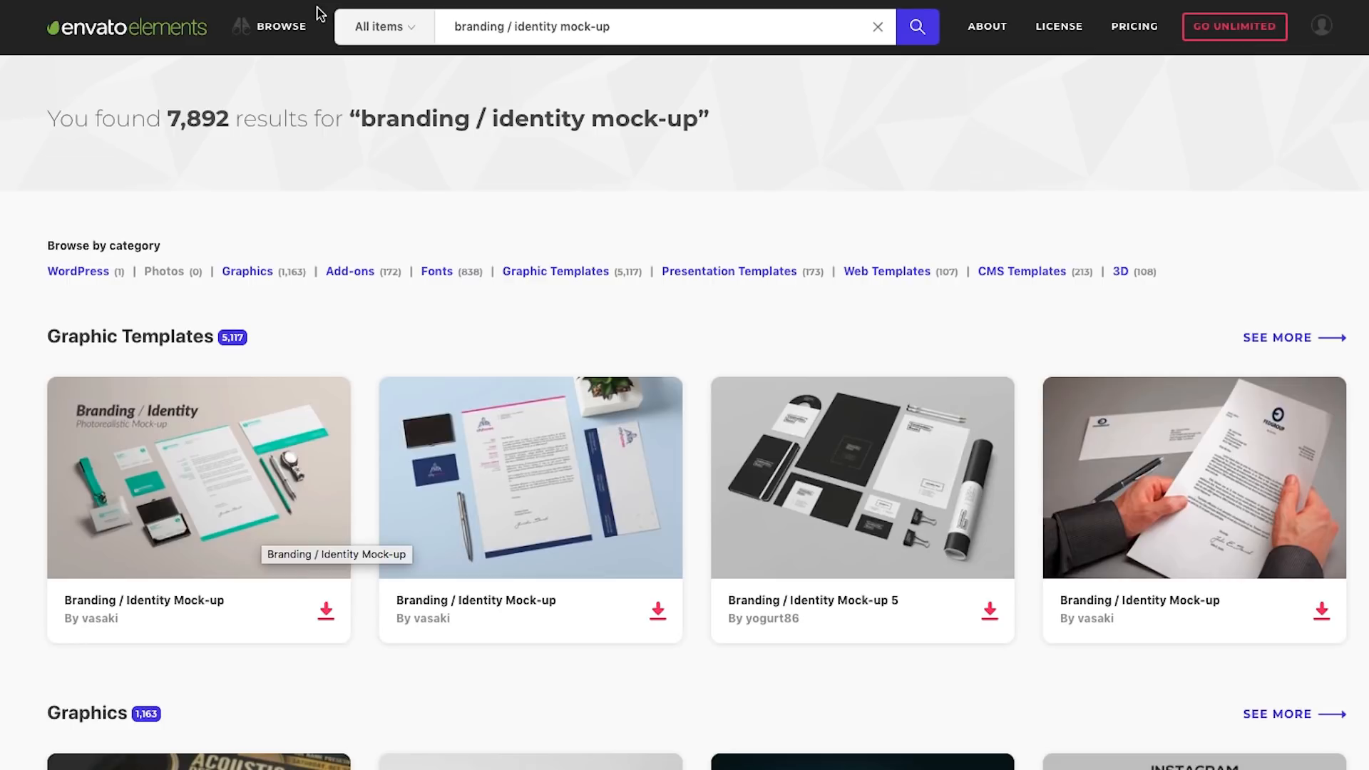
pyautogui.click(282, 28)
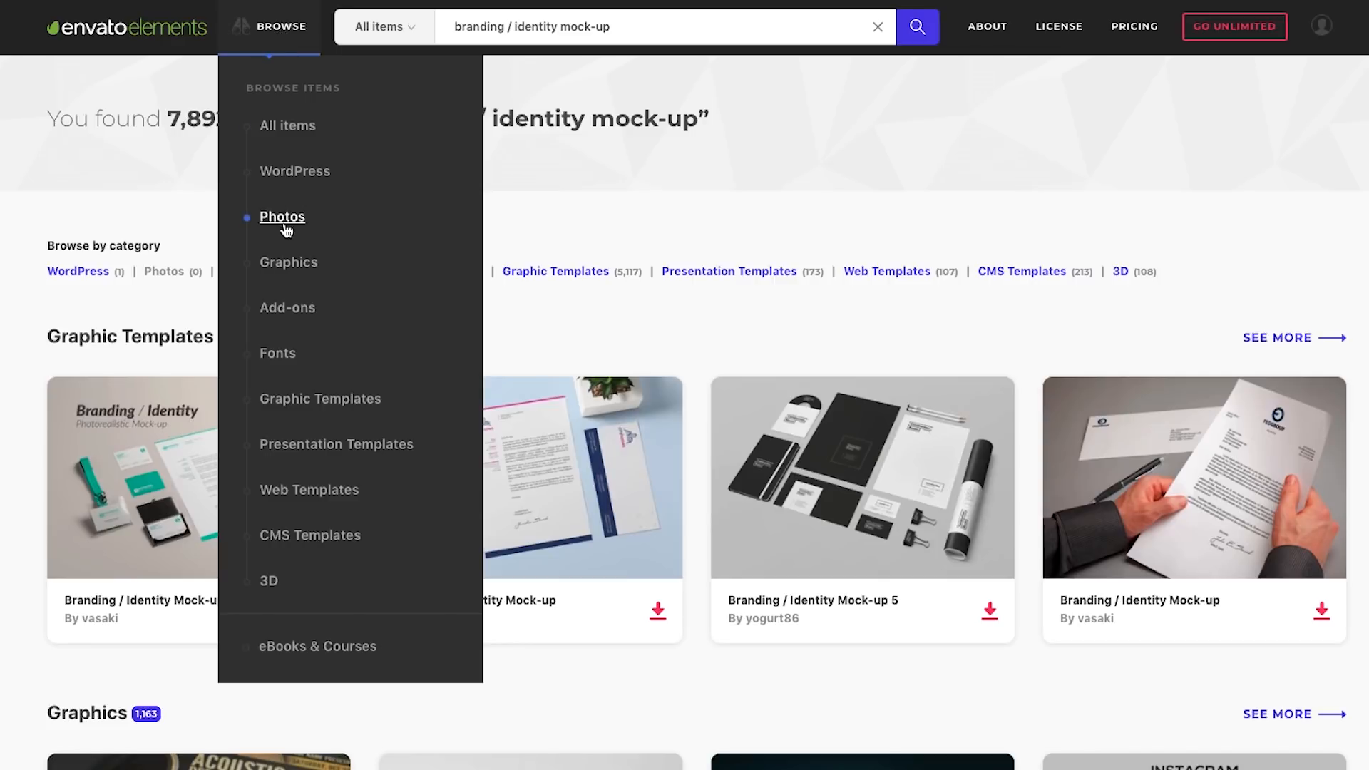
pyautogui.moveTo(295, 270)
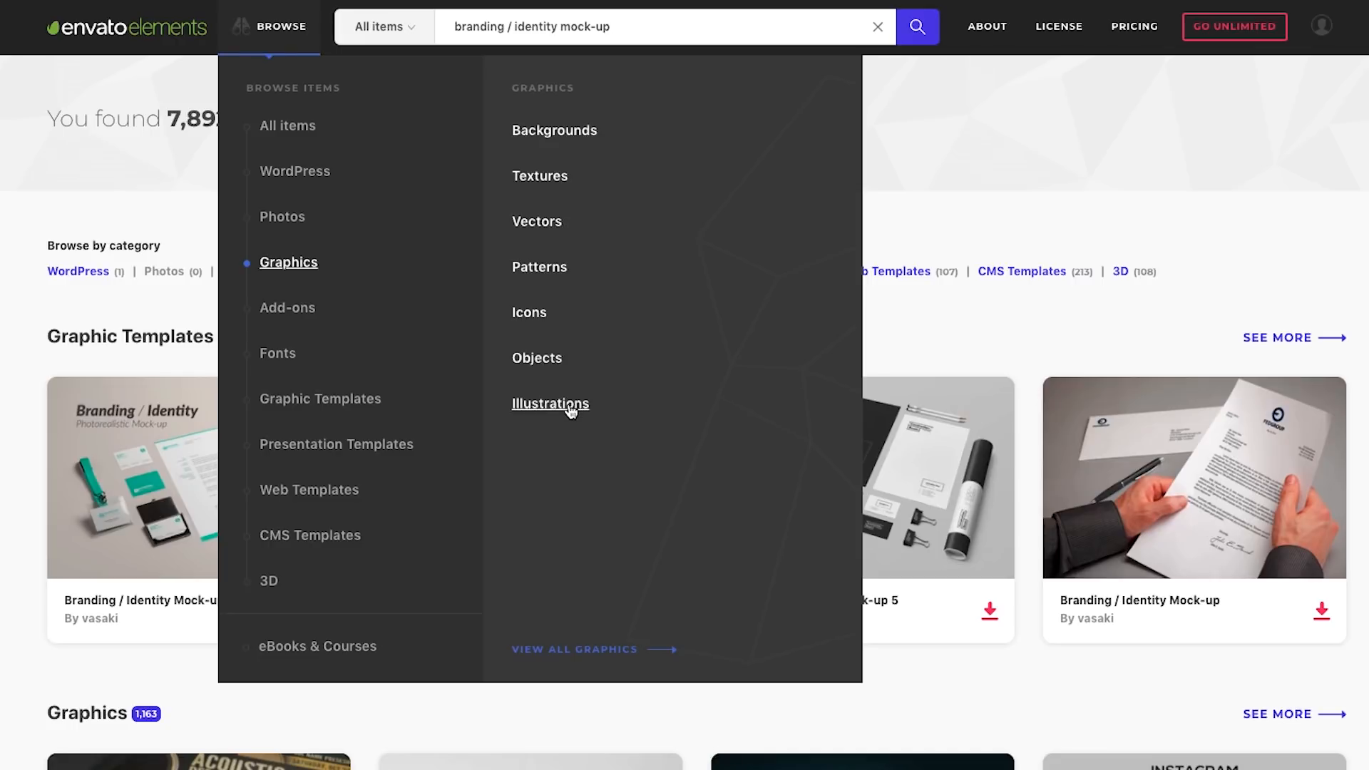
pyautogui.moveTo(313, 315)
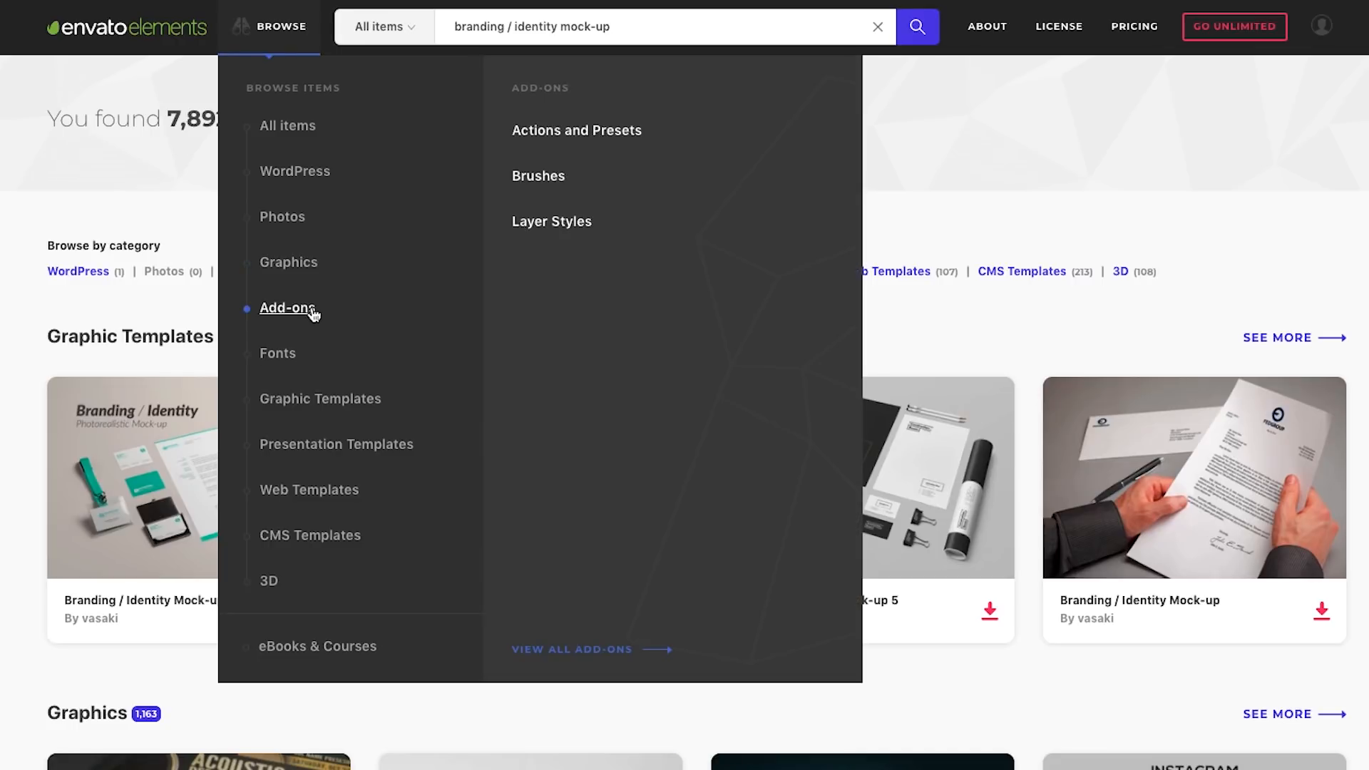
pyautogui.moveTo(287, 362)
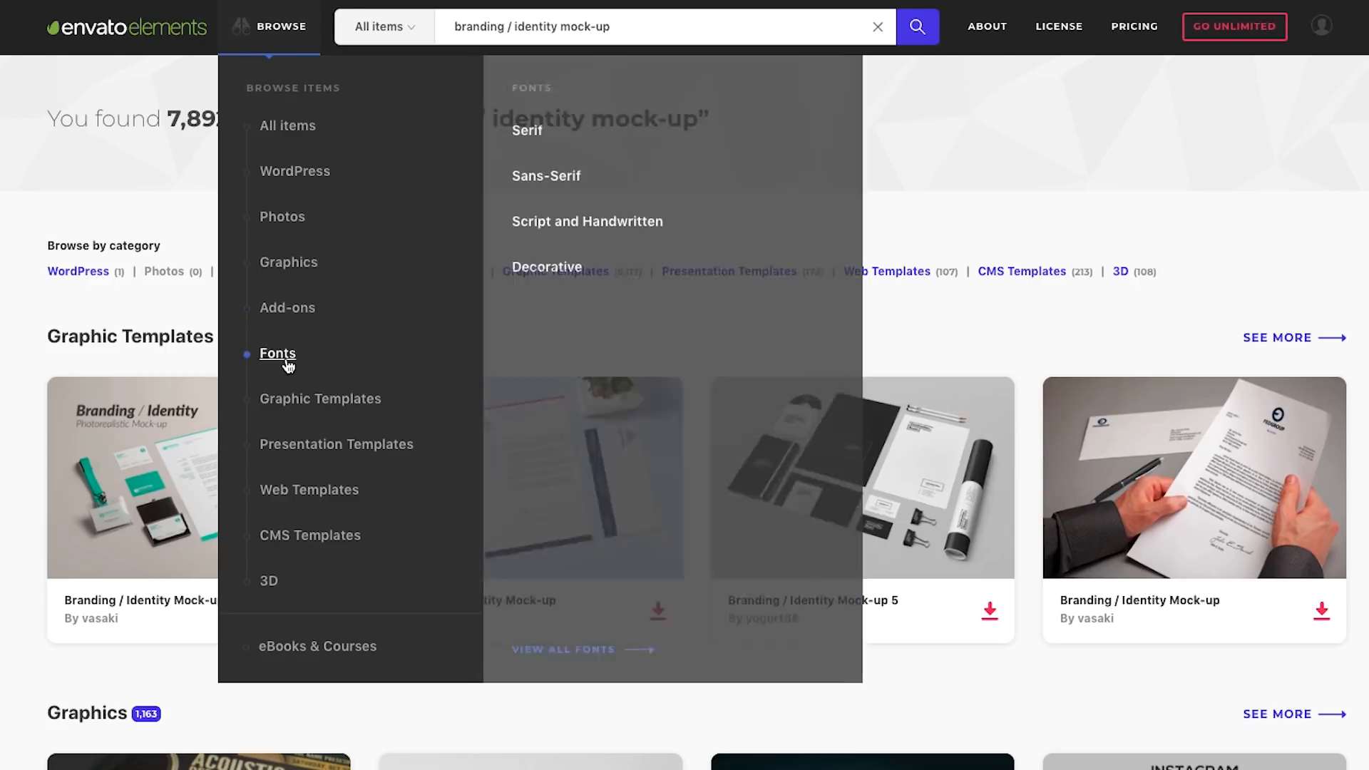
pyautogui.moveTo(320, 501)
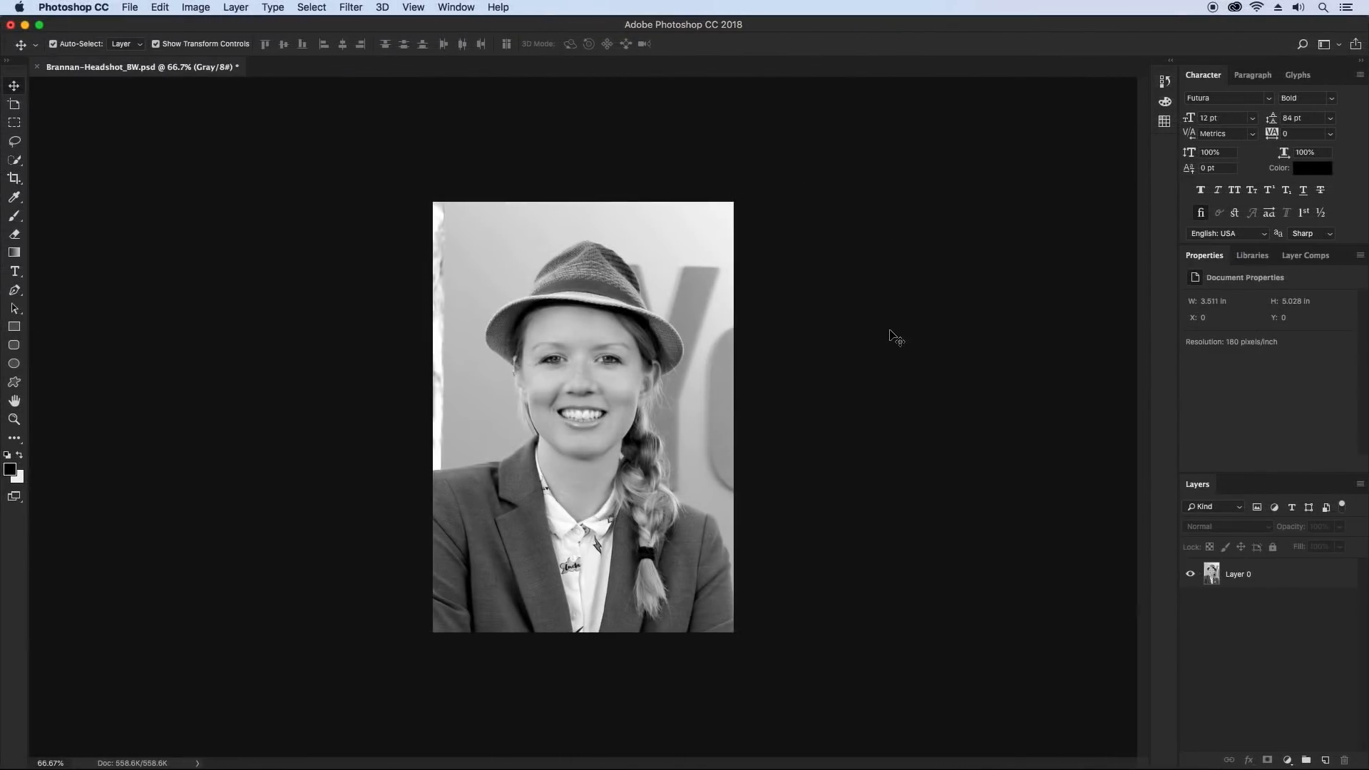
# Select Layer 0, activate the Quick Selection Tool and set its brush size to 30 px
pyautogui.click(1280, 585)
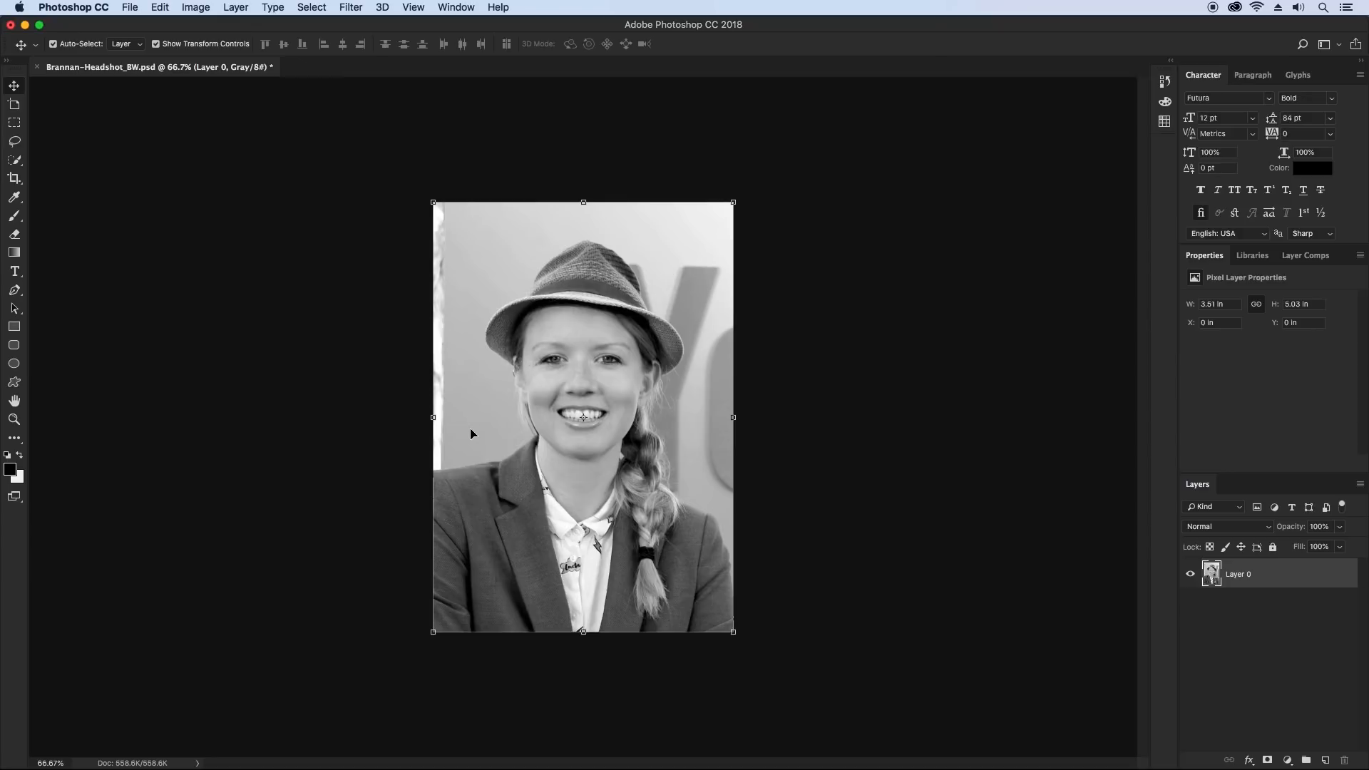
pyautogui.click(16, 159)
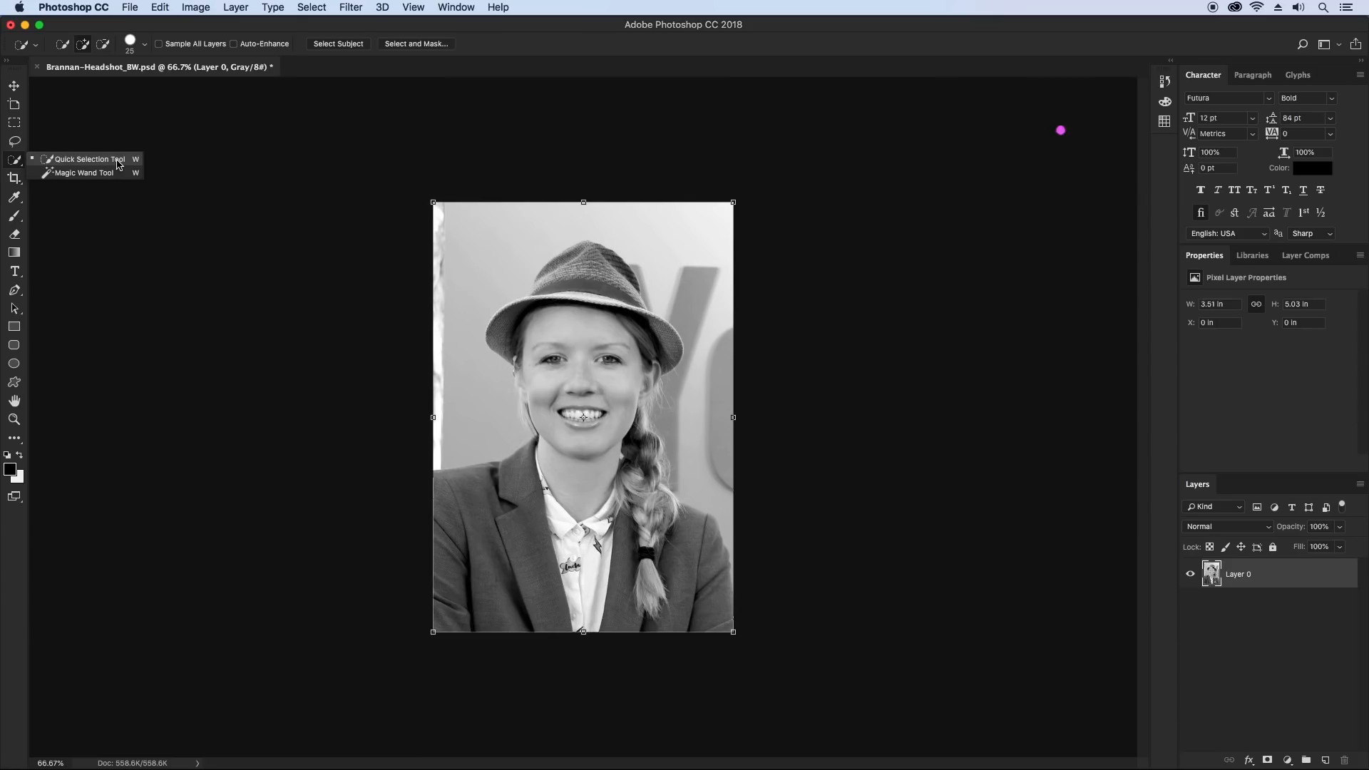
pyautogui.click(177, 138)
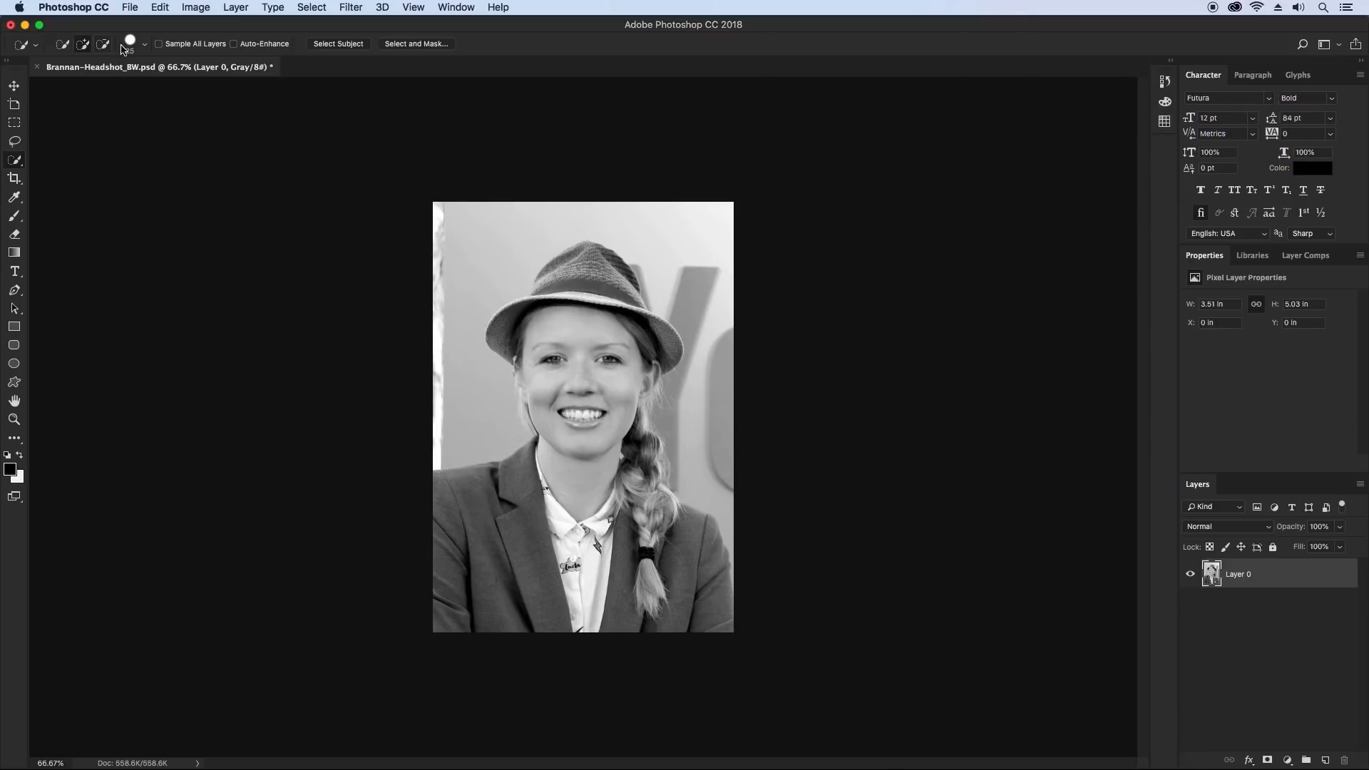
pyautogui.click(145, 47)
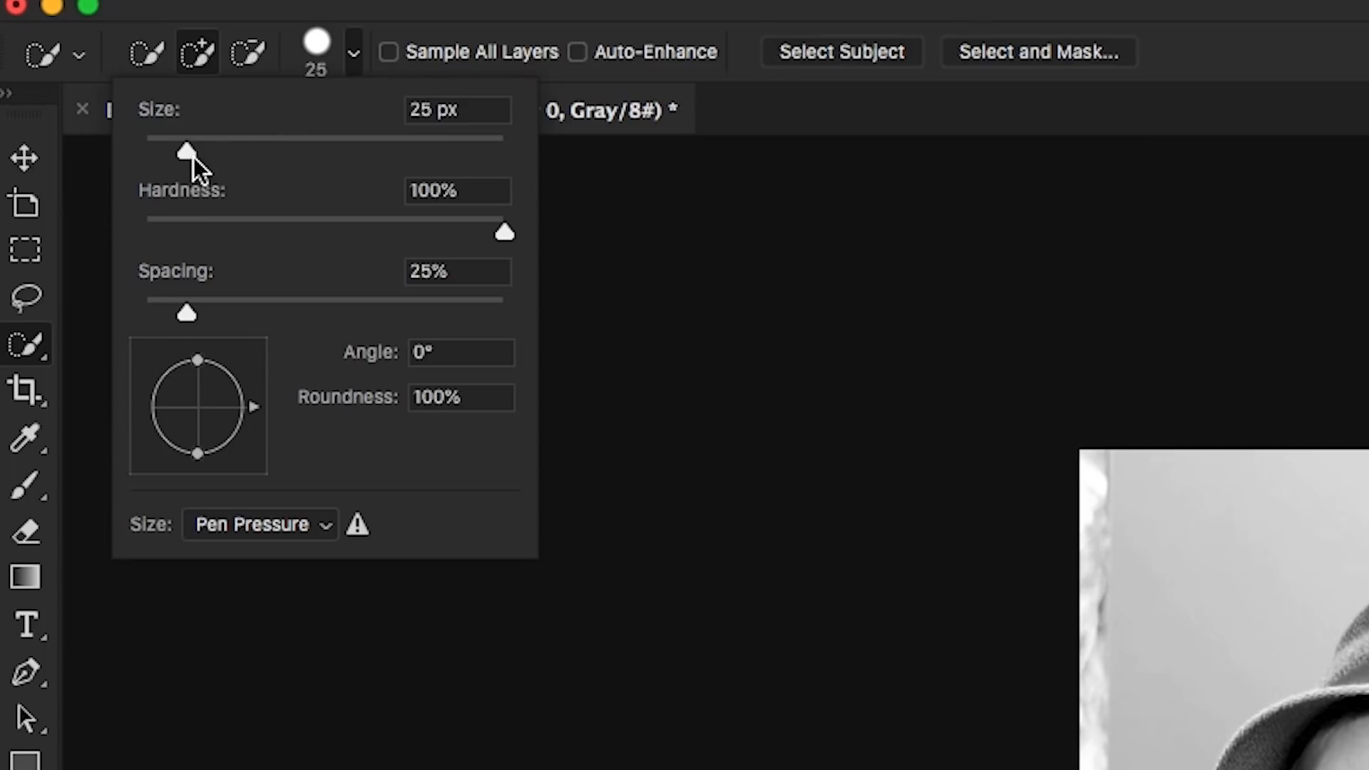
pyautogui.moveTo(189, 147); pyautogui.dragTo(208, 150)
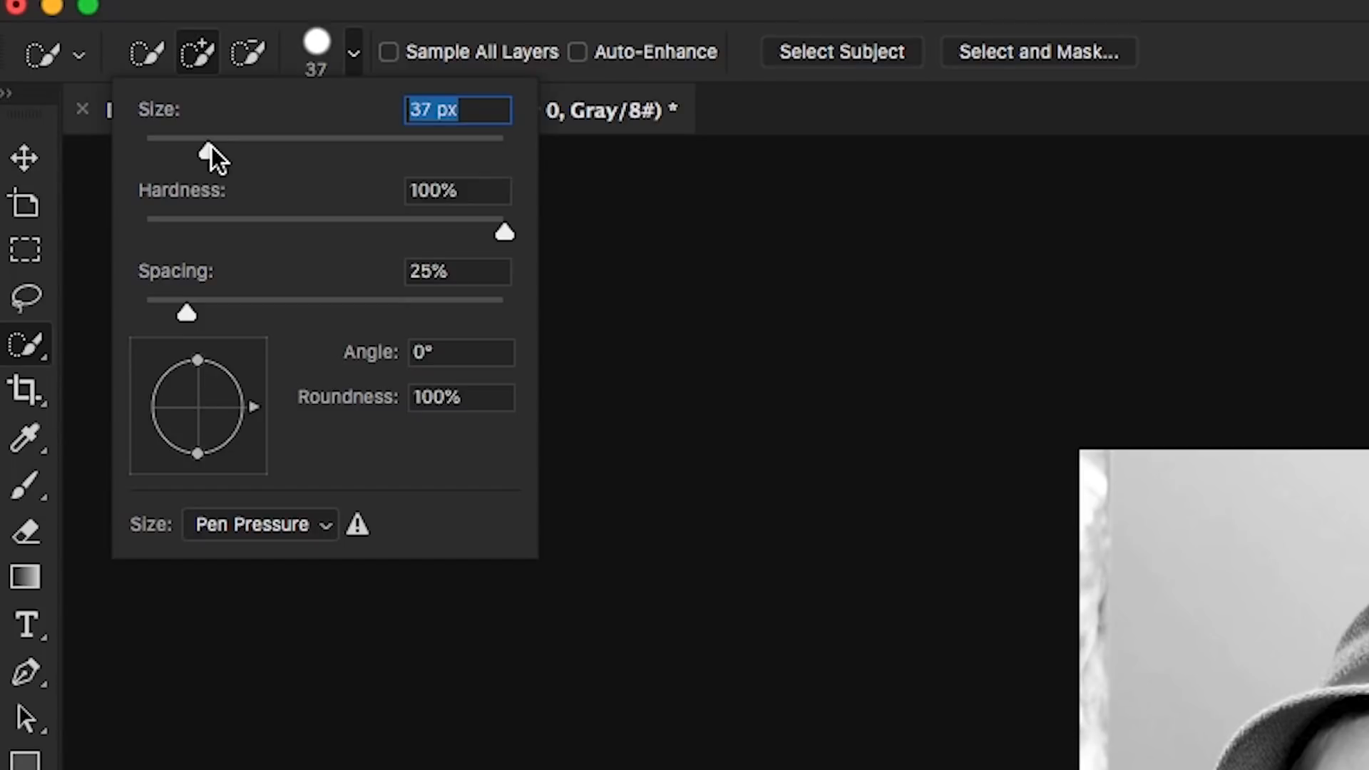
pyautogui.write('30')
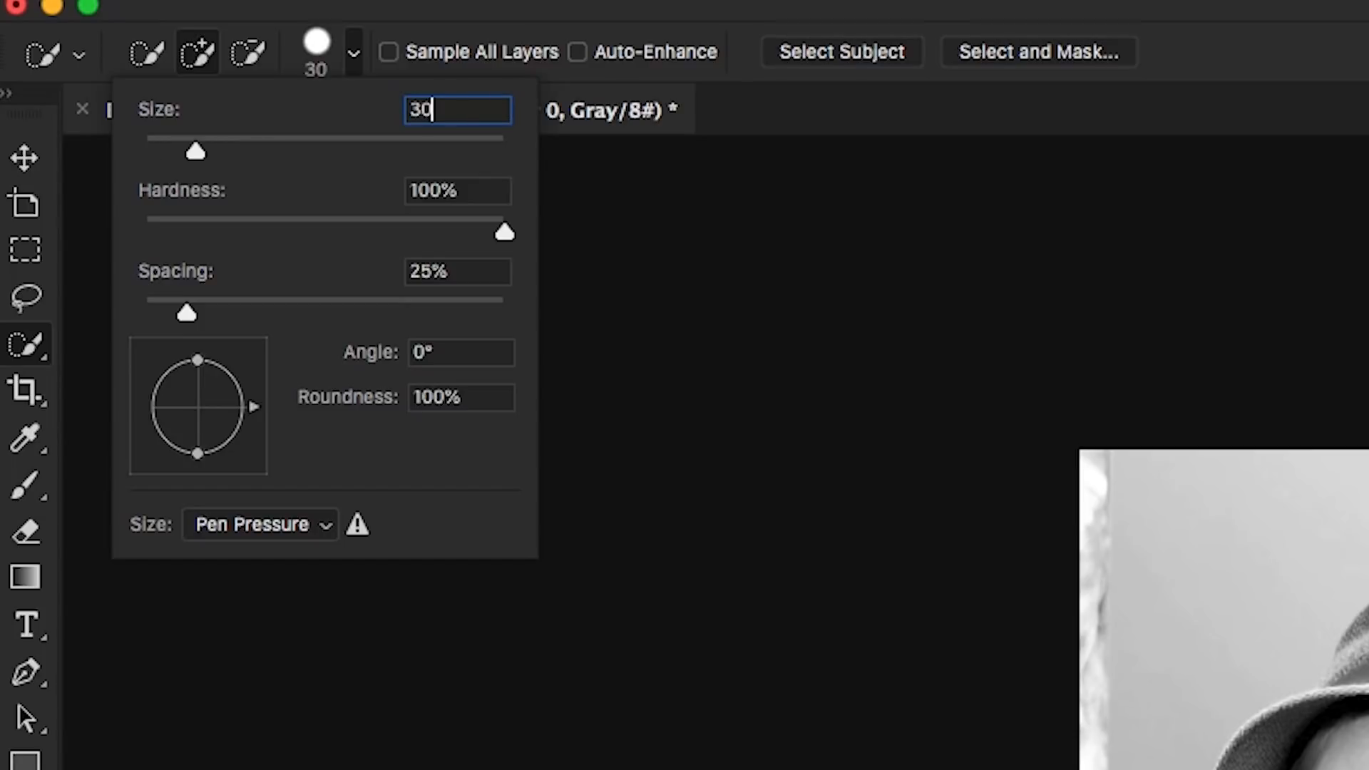
pyautogui.press('Return')
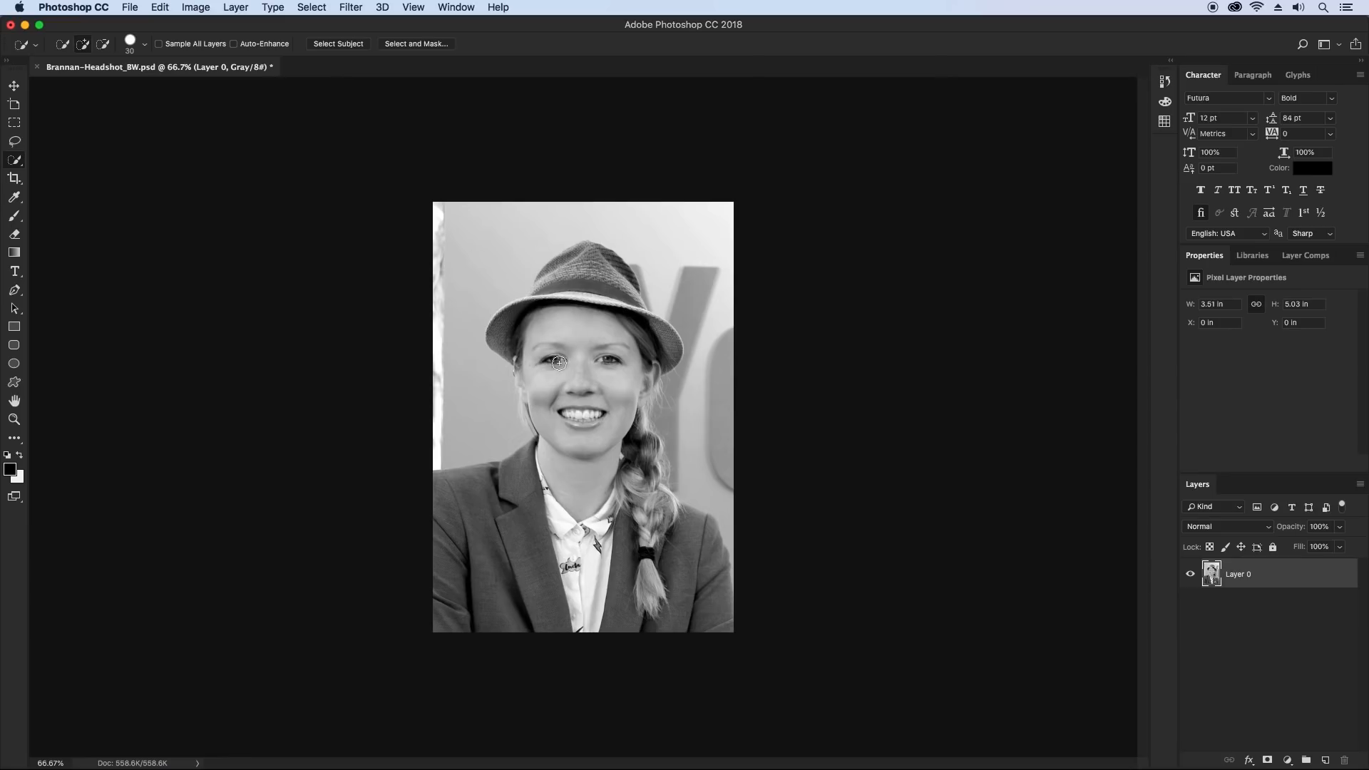
# Select the woman from hat to jacket with quick selection strokes, subtracting the background wall beside her braid
pyautogui.click(13, 420)
pyautogui.click(565, 367)
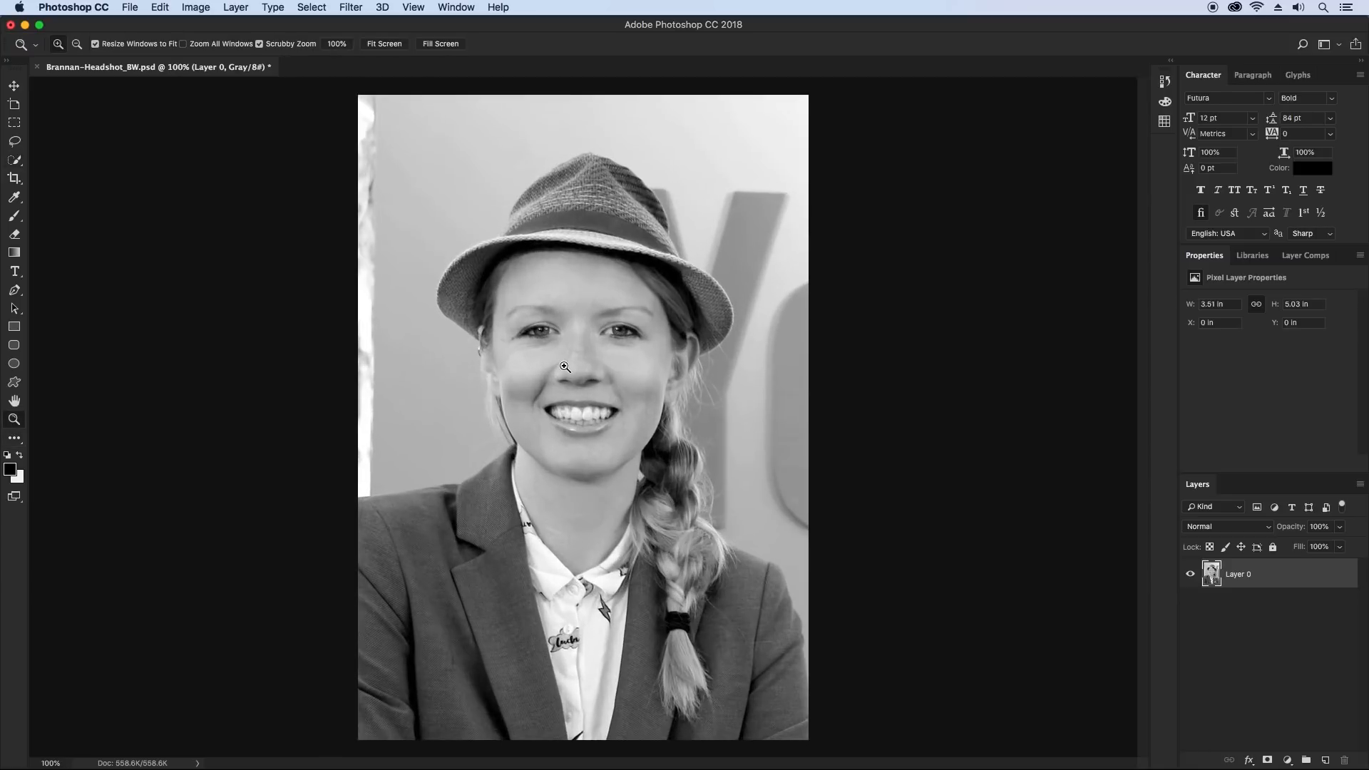
pyautogui.click(14, 160)
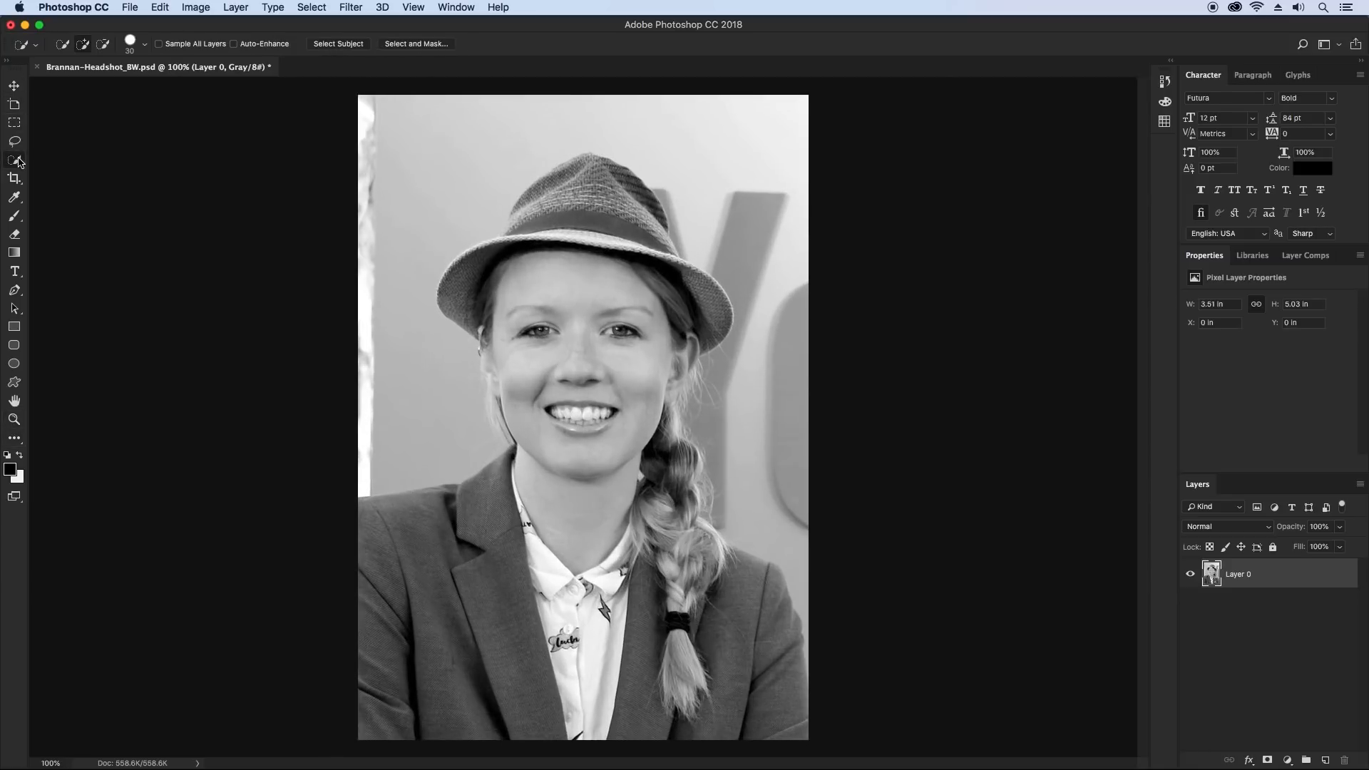
pyautogui.moveTo(604, 176); pyautogui.dragTo(528, 226)
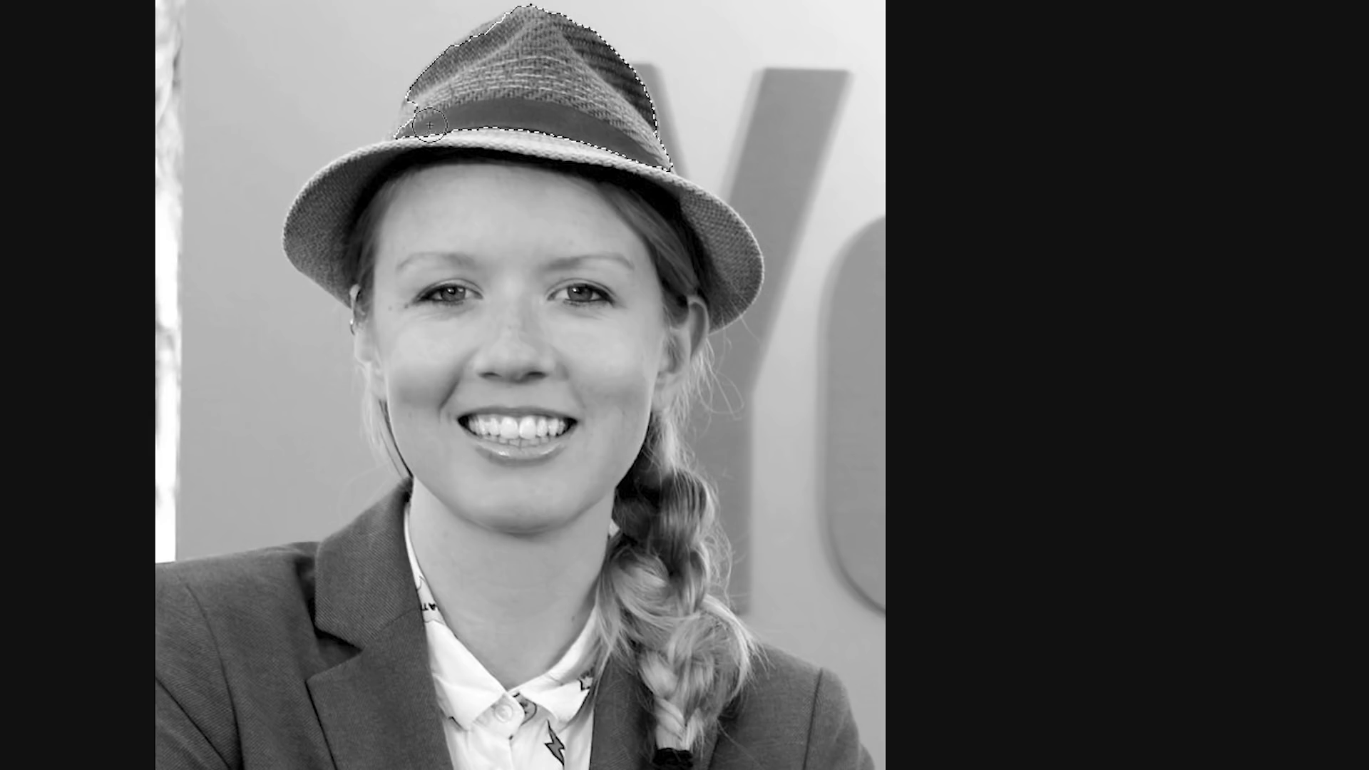
pyautogui.moveTo(430, 125)
pyautogui.mouseDown()
pyautogui.moveTo(357, 178)
pyautogui.moveTo(421, 163)
pyautogui.moveTo(603, 164)
pyautogui.moveTo(726, 232)
pyautogui.moveTo(655, 333)
pyautogui.moveTo(677, 399)
pyautogui.moveTo(676, 503)
pyautogui.moveTo(705, 540)
pyautogui.moveTo(735, 660)
pyautogui.mouseUp()
pyautogui.press('alt')
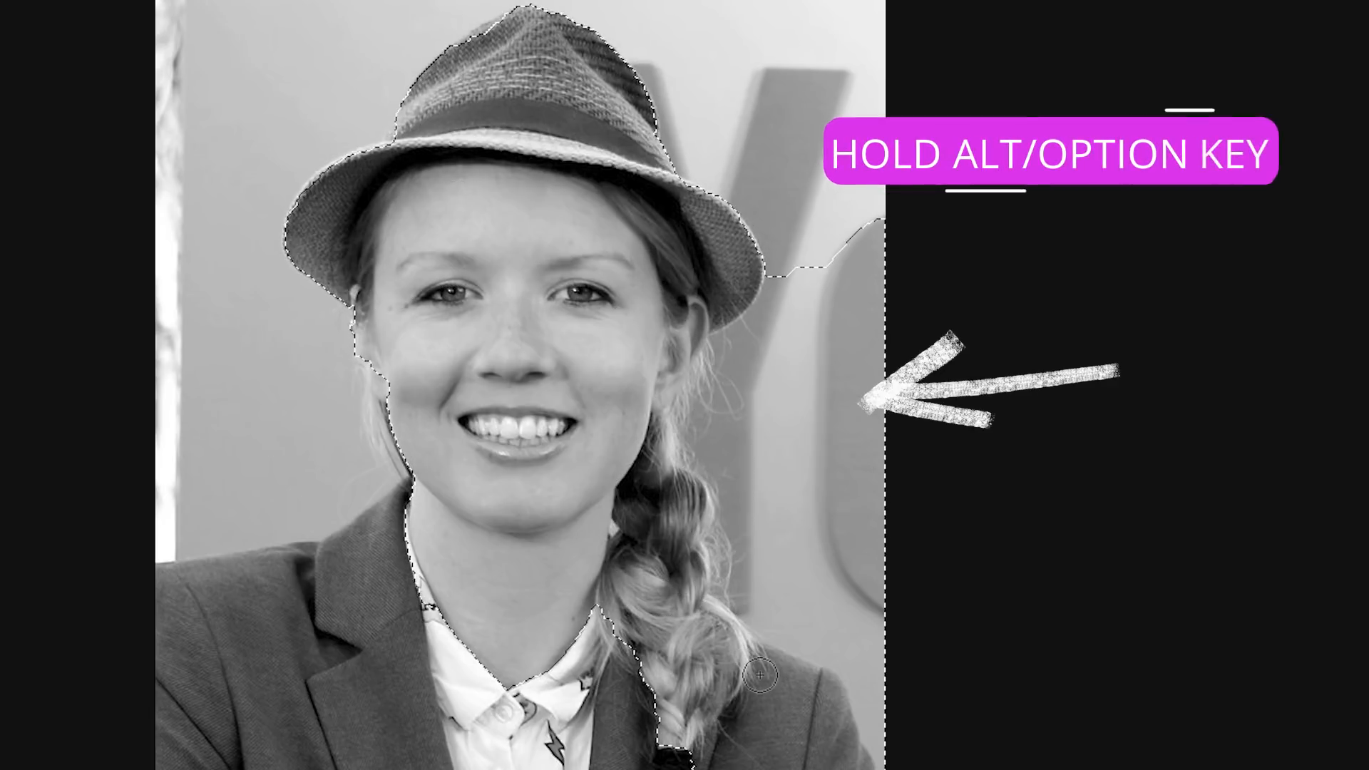
pyautogui.moveTo(821, 246)
pyautogui.mouseDown()
pyautogui.moveTo(749, 389)
pyautogui.moveTo(746, 493)
pyautogui.moveTo(768, 593)
pyautogui.mouseUp()
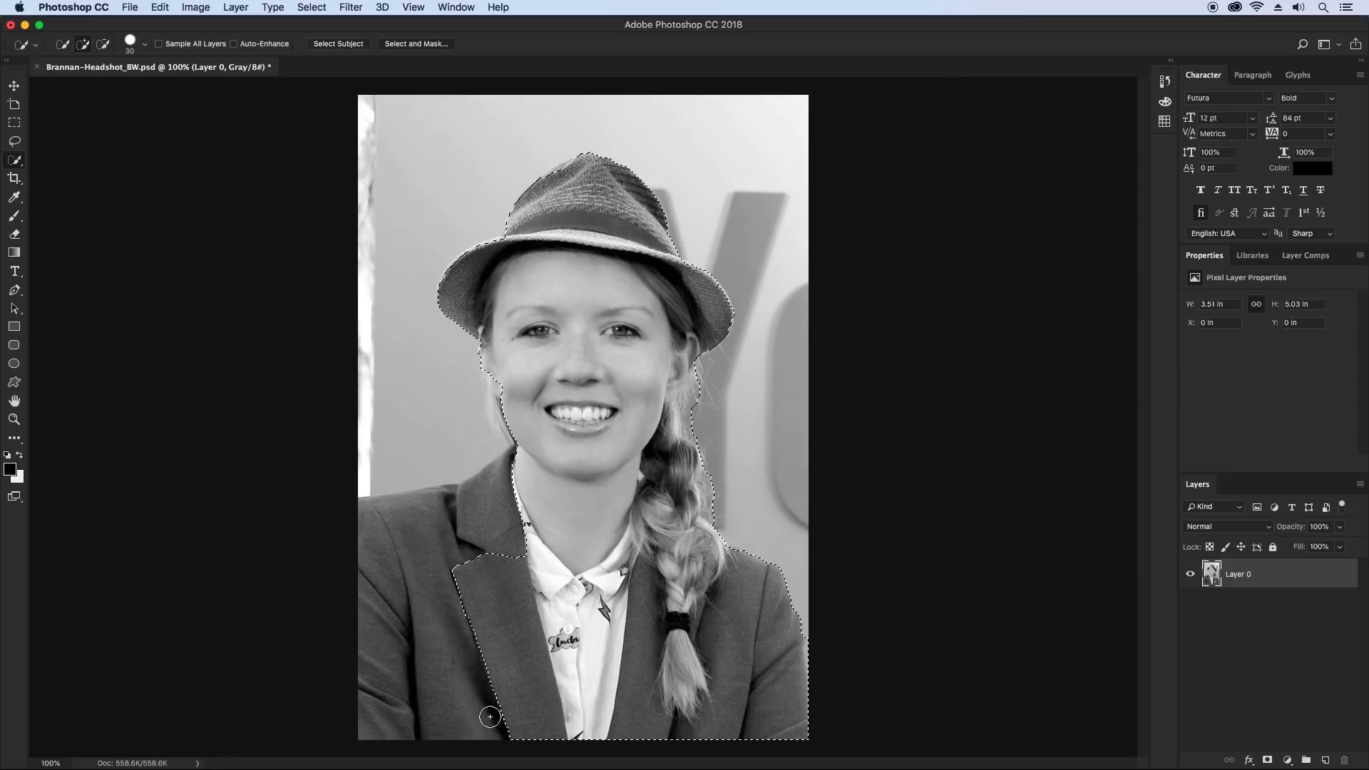
pyautogui.moveTo(398, 704); pyautogui.dragTo(397, 697)
# Reduce the selection brush to 15 px and add the missed edges at the hat brim and beside the cheek
pyautogui.click(144, 45)
pyautogui.moveTo(83, 85); pyautogui.dragTo(78, 87)
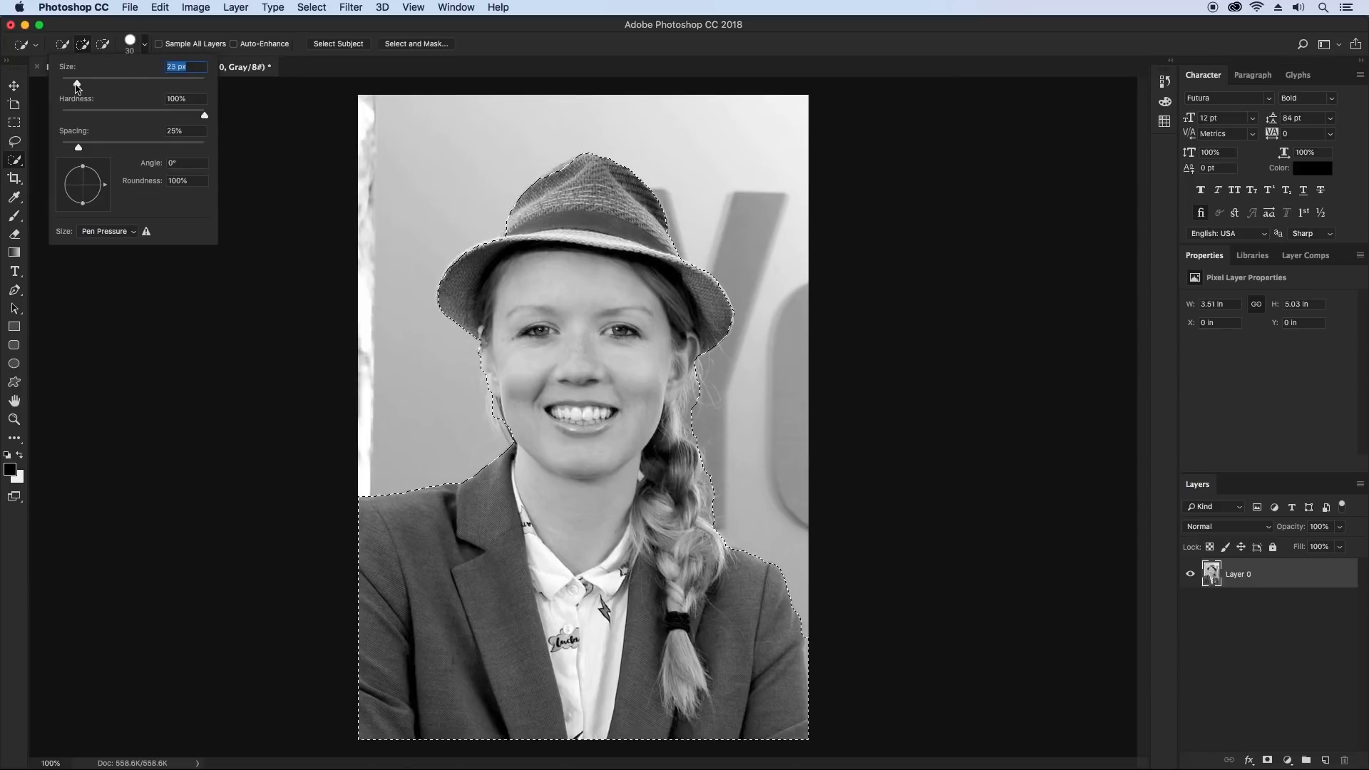
pyautogui.click(491, 244)
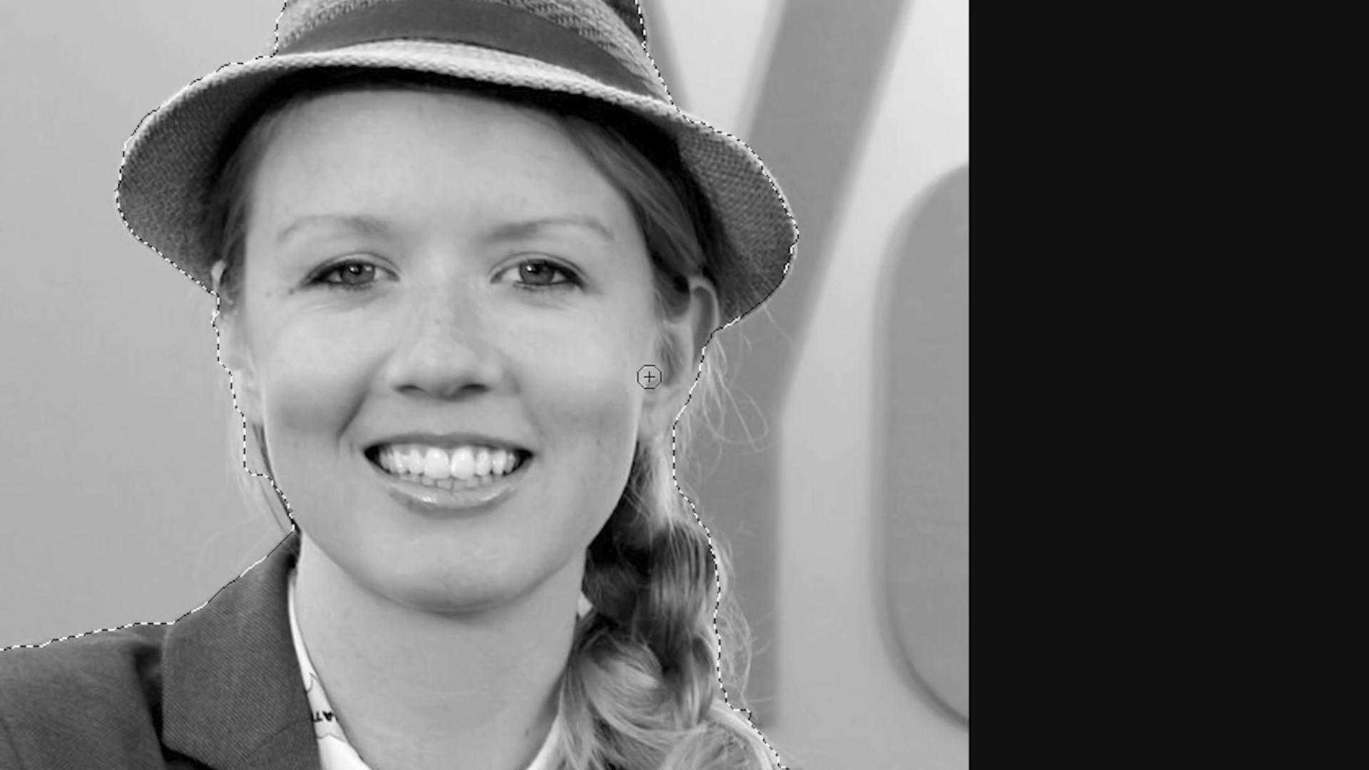
pyautogui.keyDown('alt'); pyautogui.click(257, 442); pyautogui.keyUp('alt')
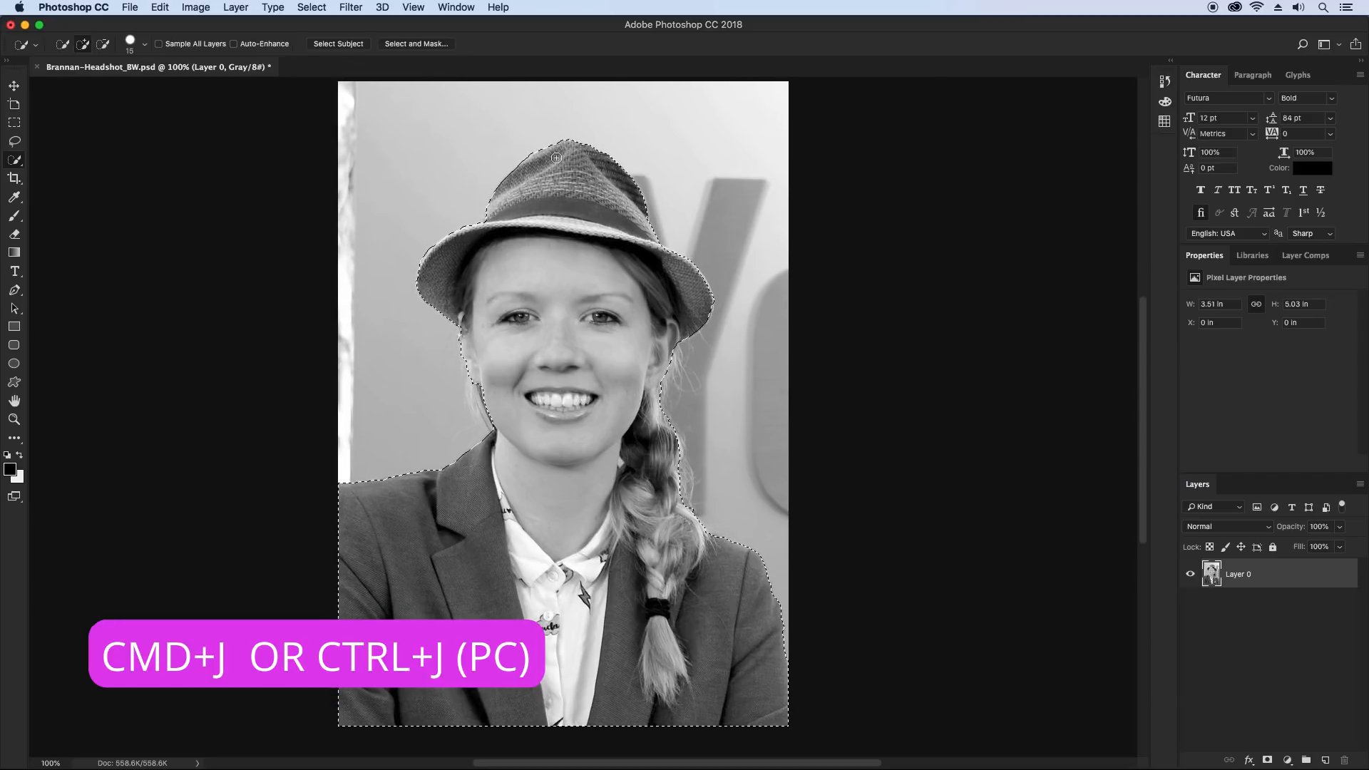
# Copy the selected woman onto a new layer and hide the original photo layer, Layer 0
pyautogui.press('super+j')
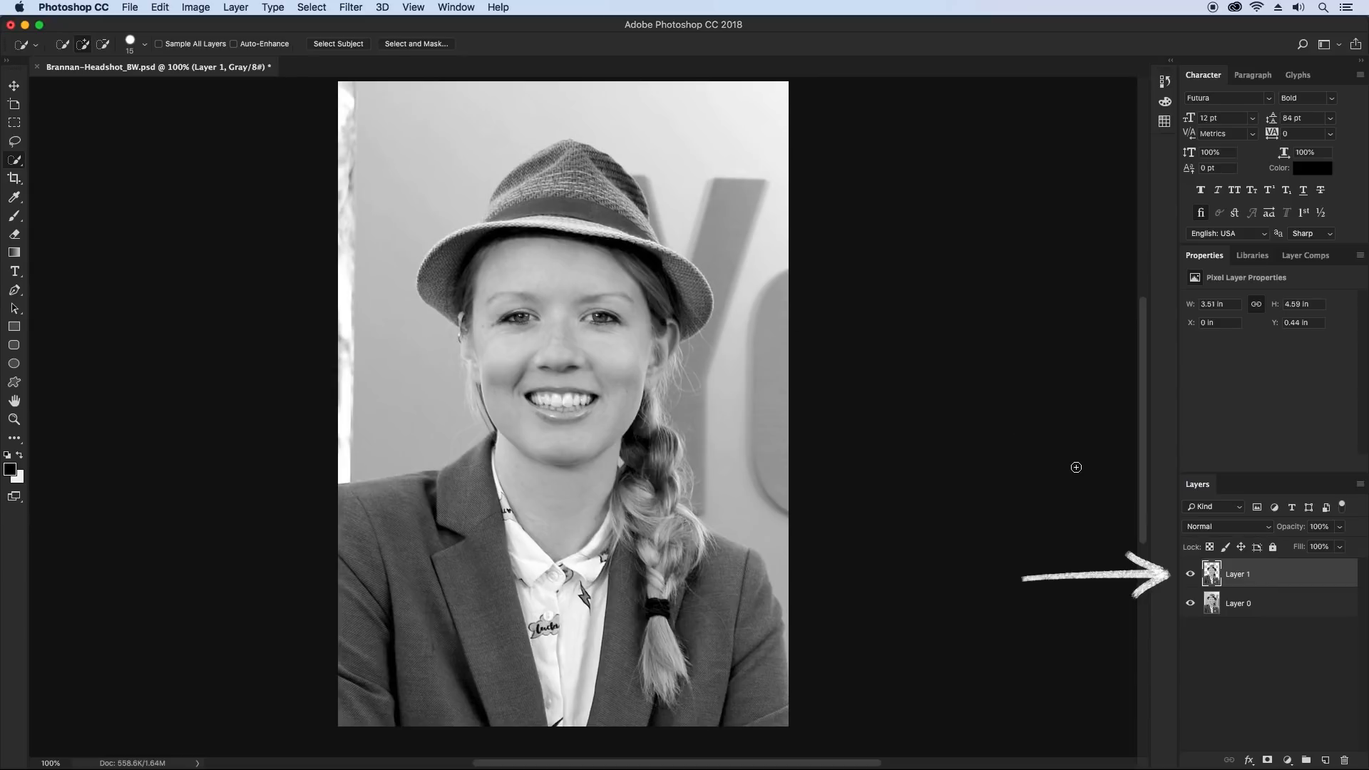
pyautogui.click(1189, 606)
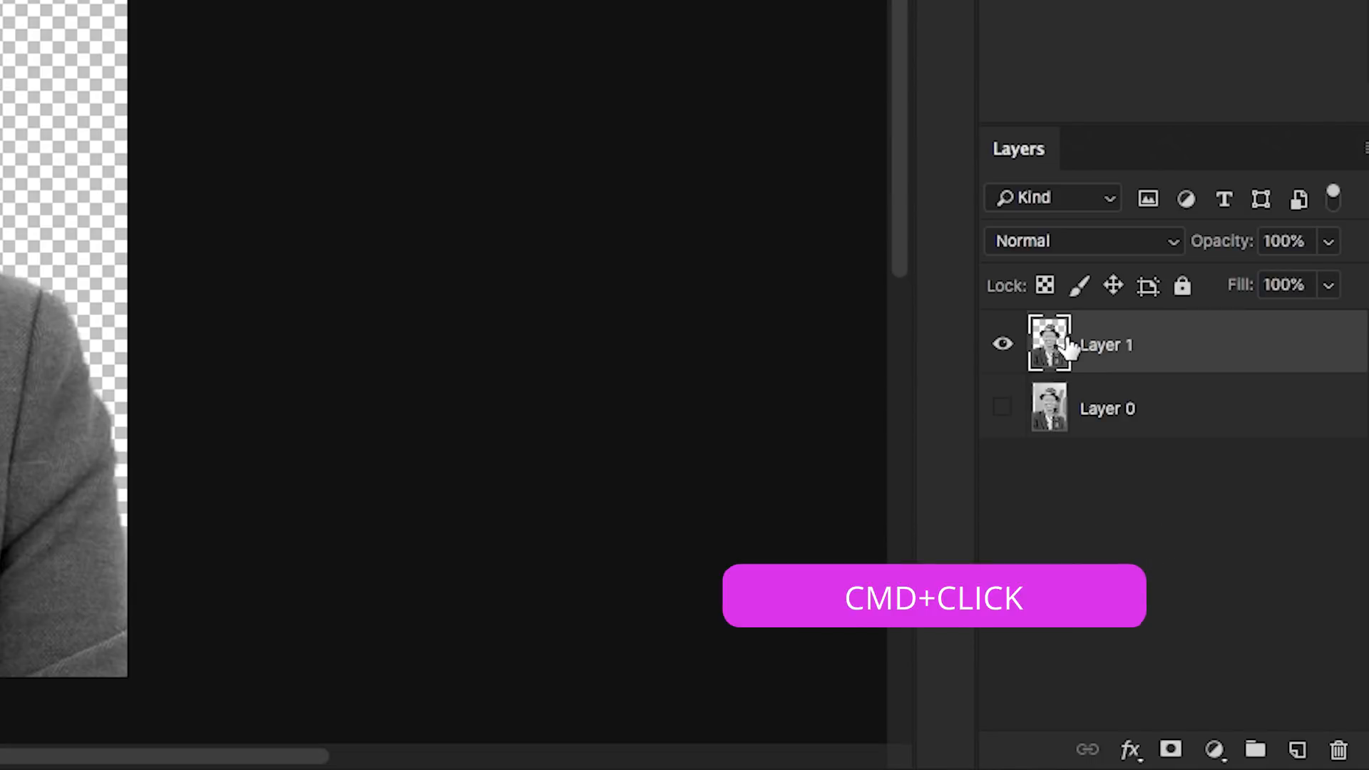
# Load the outline of Layer 1 as a selection and apply a Threshold adjustment at level 154
pyautogui.keyDown('super'); pyautogui.click(1055, 351); pyautogui.keyUp('super')
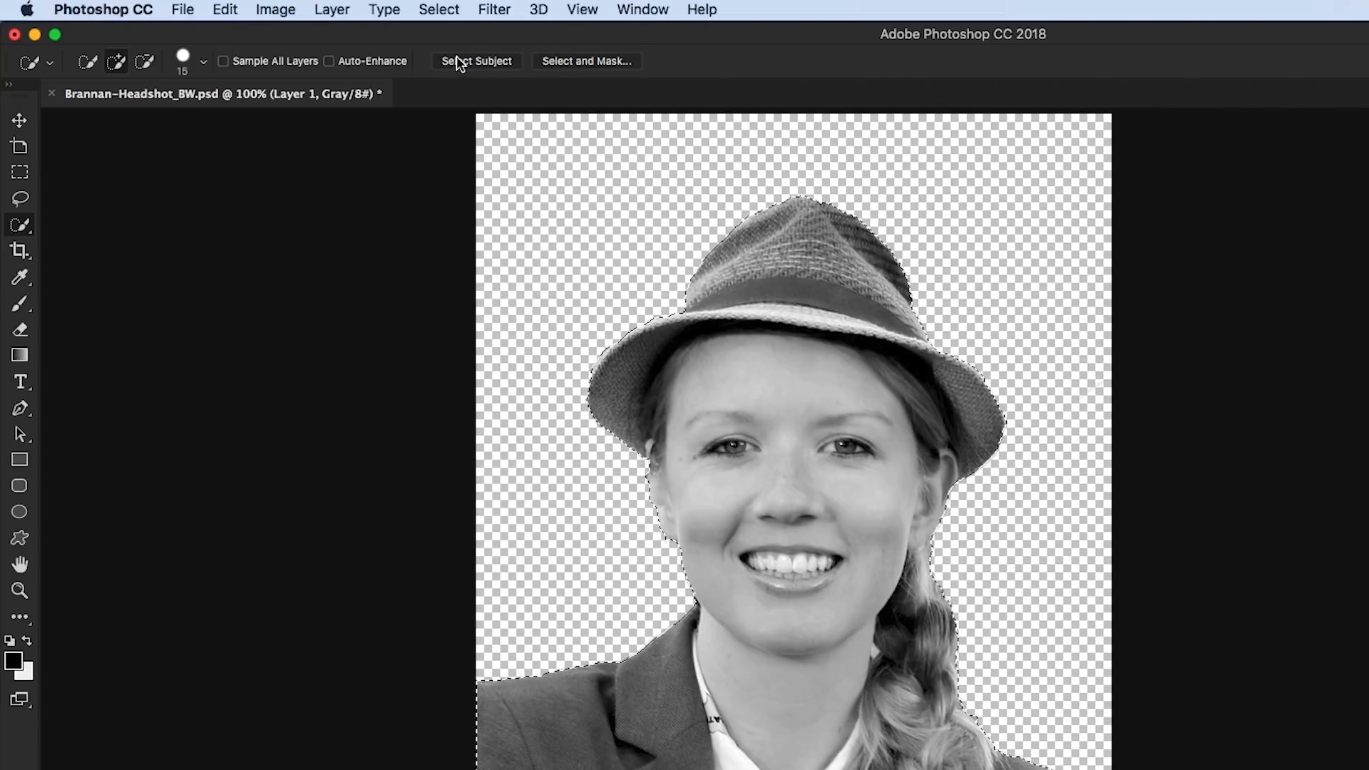
pyautogui.click(273, 10)
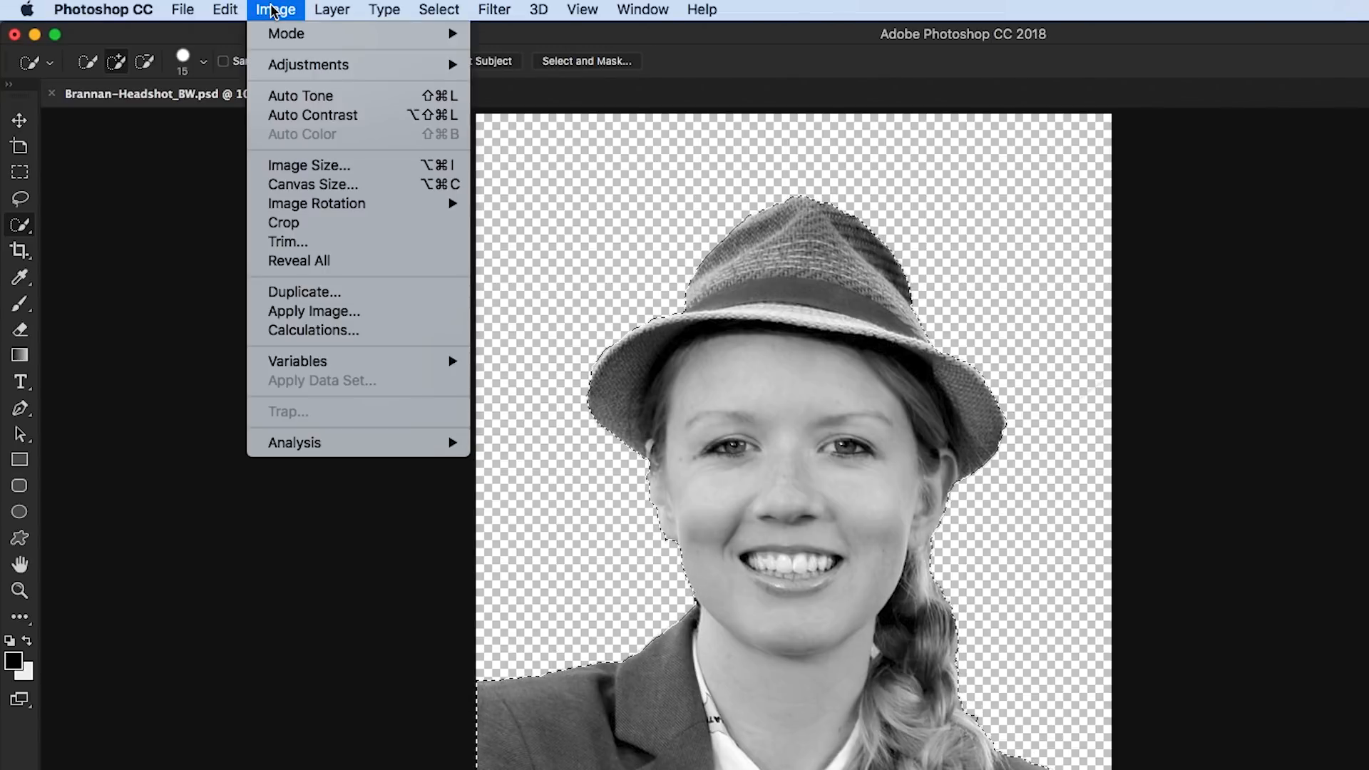
pyautogui.moveTo(371, 70)
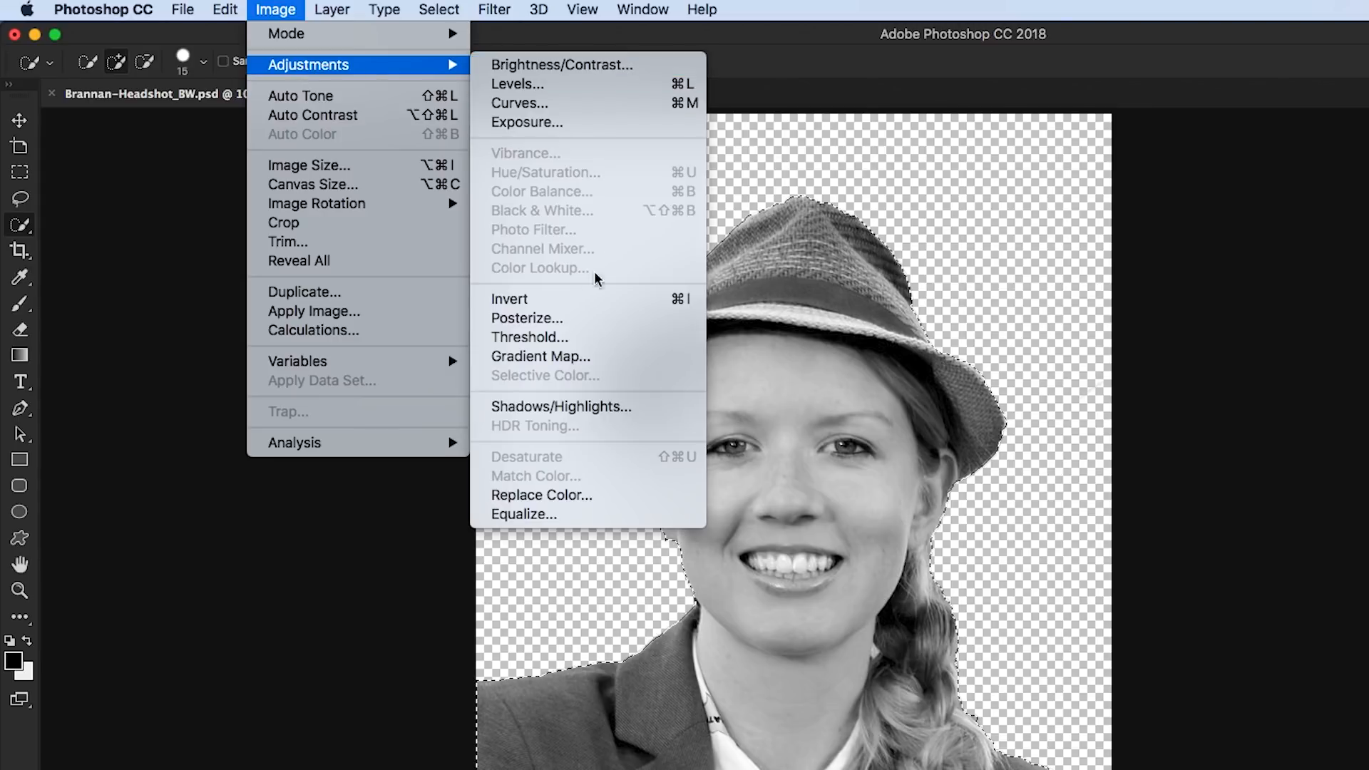
pyautogui.click(559, 338)
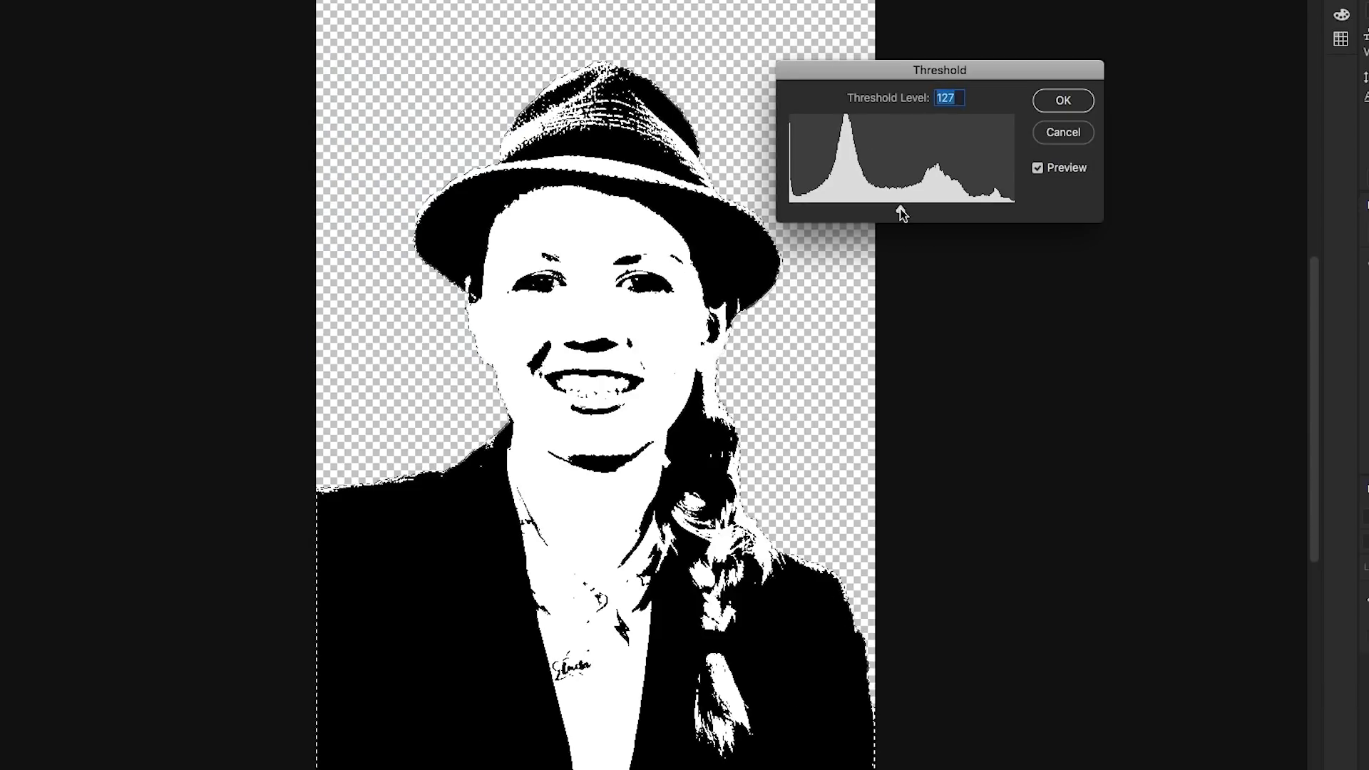
pyautogui.moveTo(900, 208); pyautogui.dragTo(924, 212)
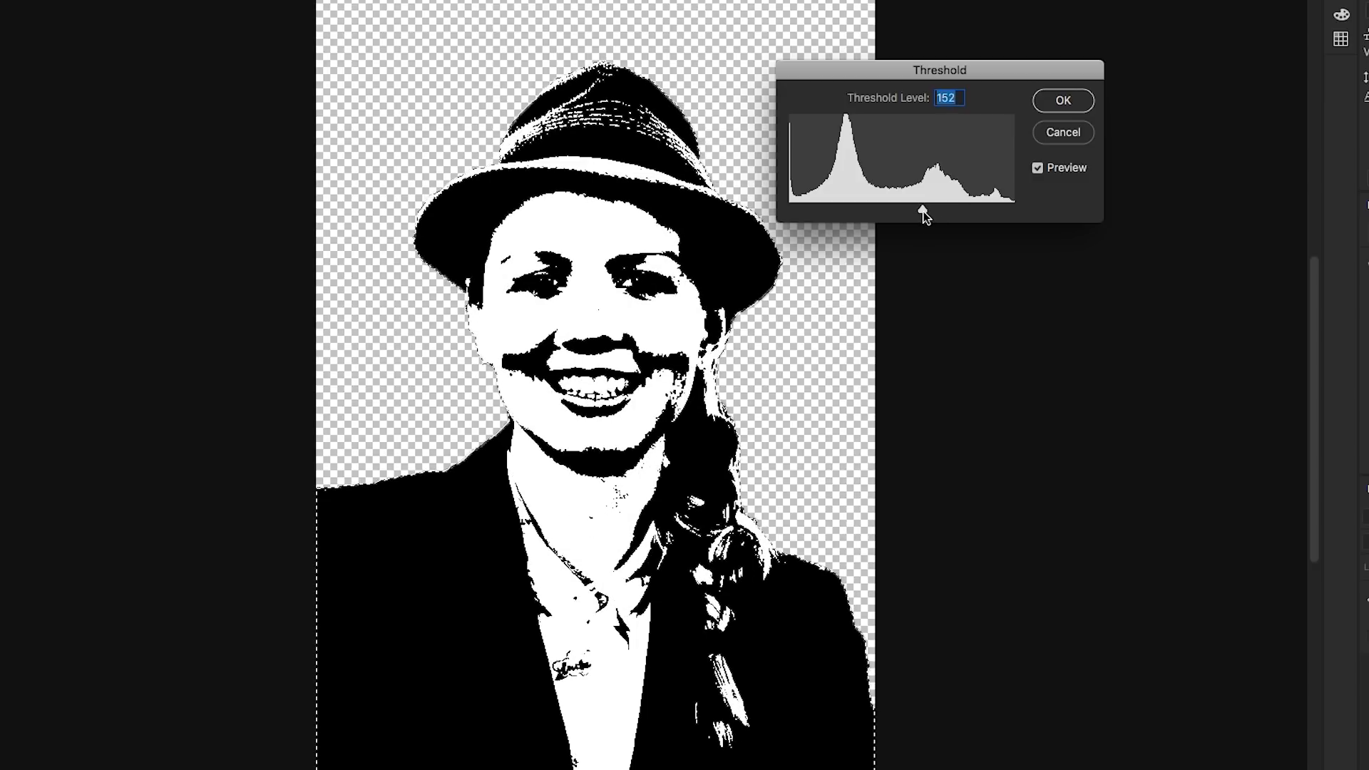
pyautogui.moveTo(915, 208)
pyautogui.mouseDown()
pyautogui.moveTo(870, 213)
pyautogui.moveTo(924, 210)
pyautogui.mouseUp()
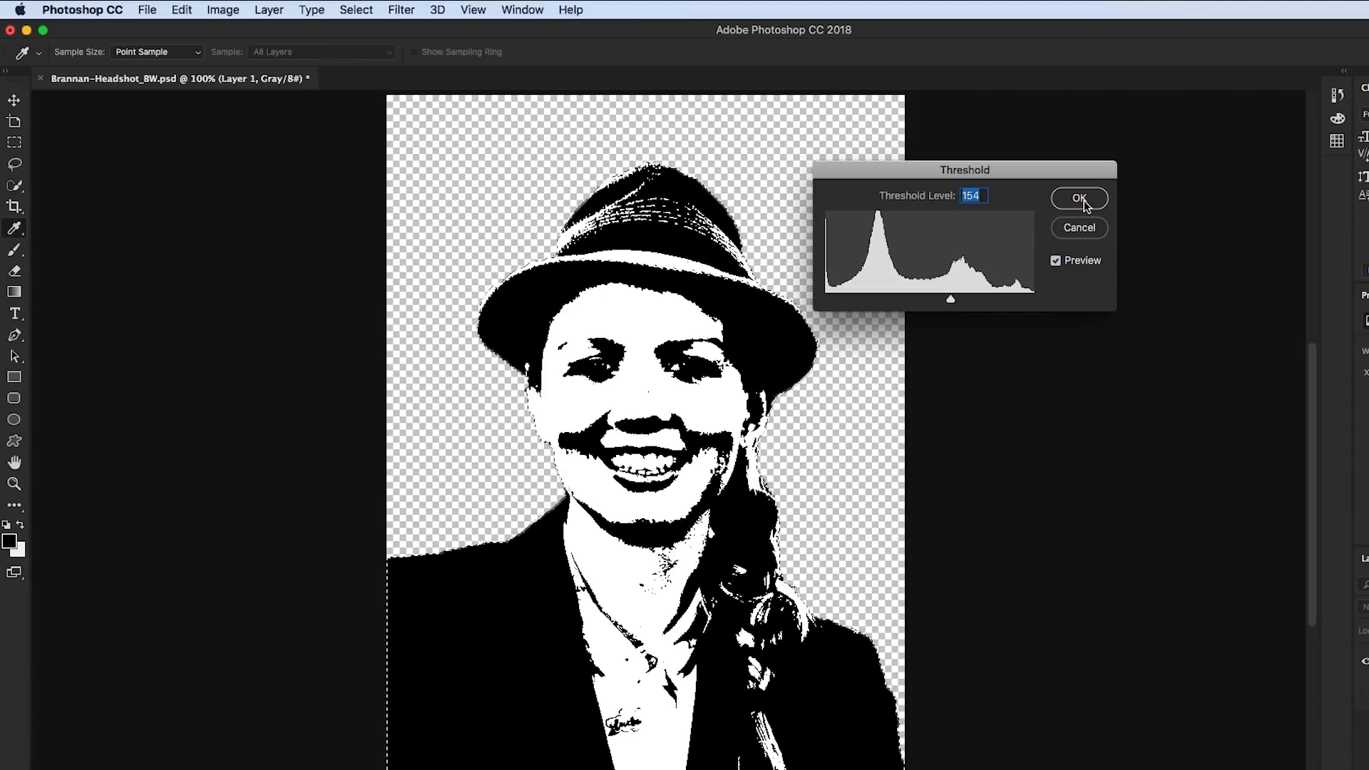
pyautogui.click(1063, 102)
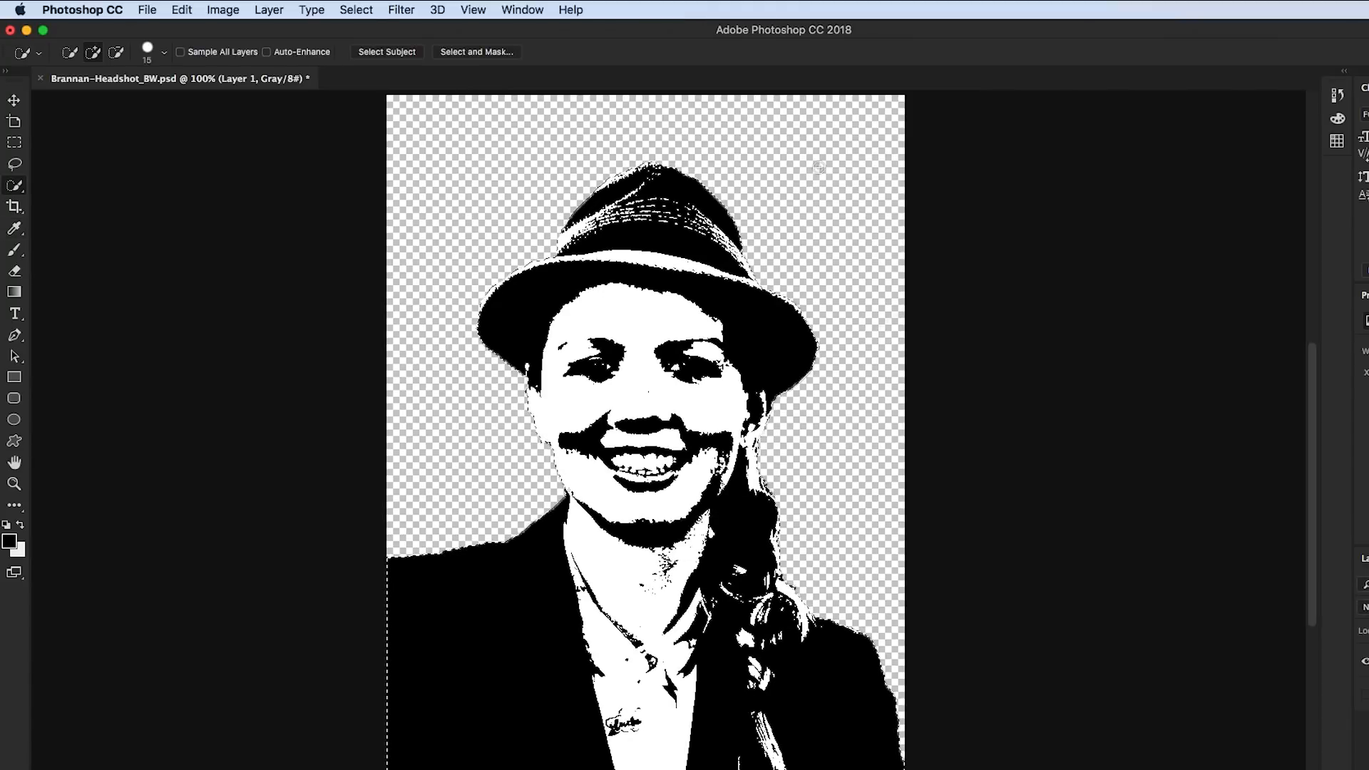
# Select the black areas of the portrait with Color Range, sampling the colour from the hat
pyautogui.click(353, 10)
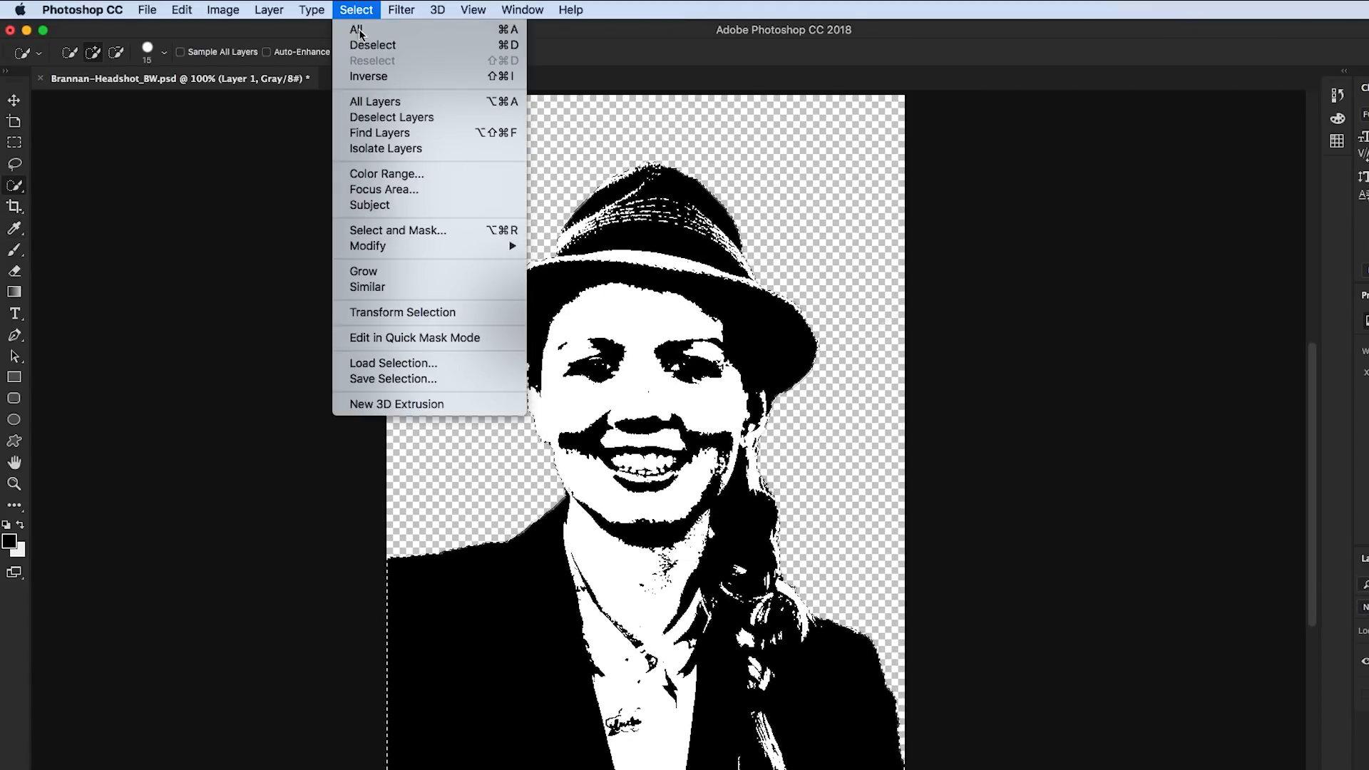
pyautogui.click(431, 174)
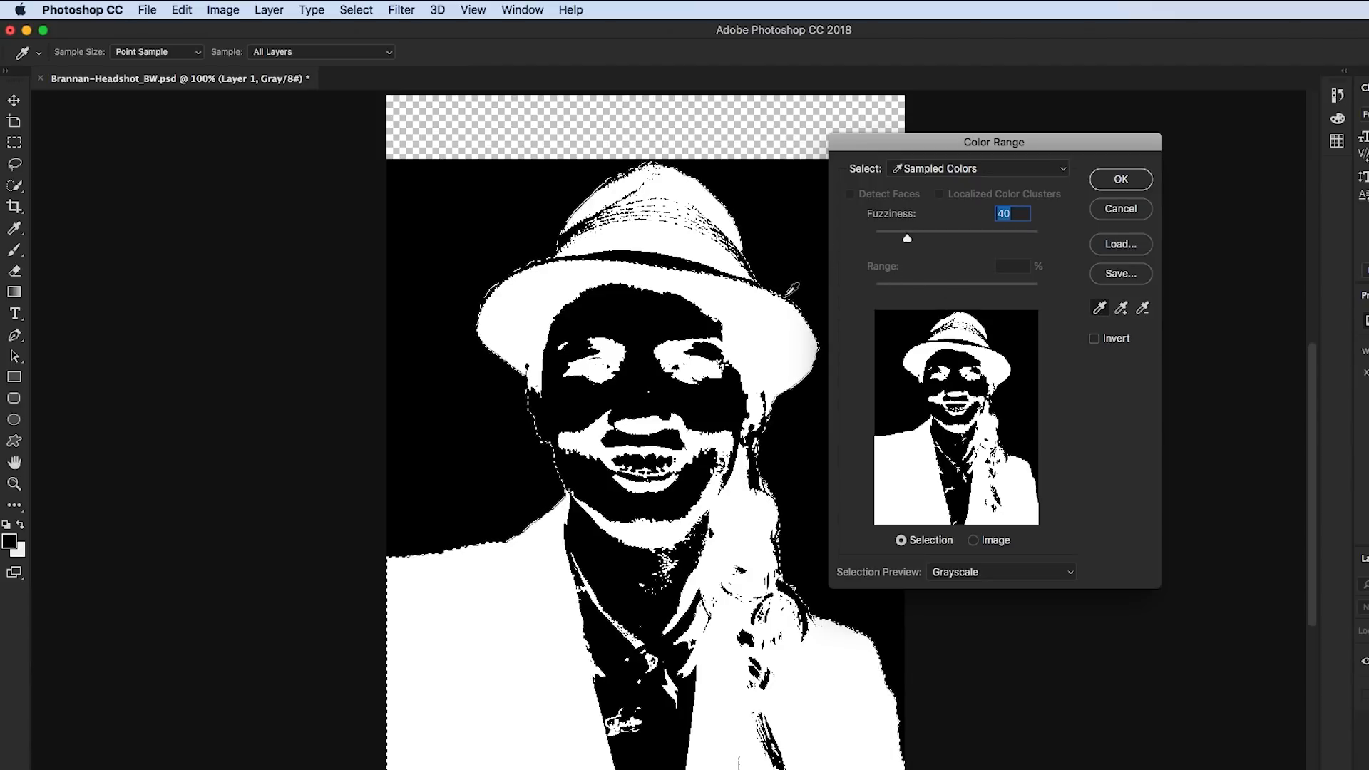
pyautogui.click(707, 251)
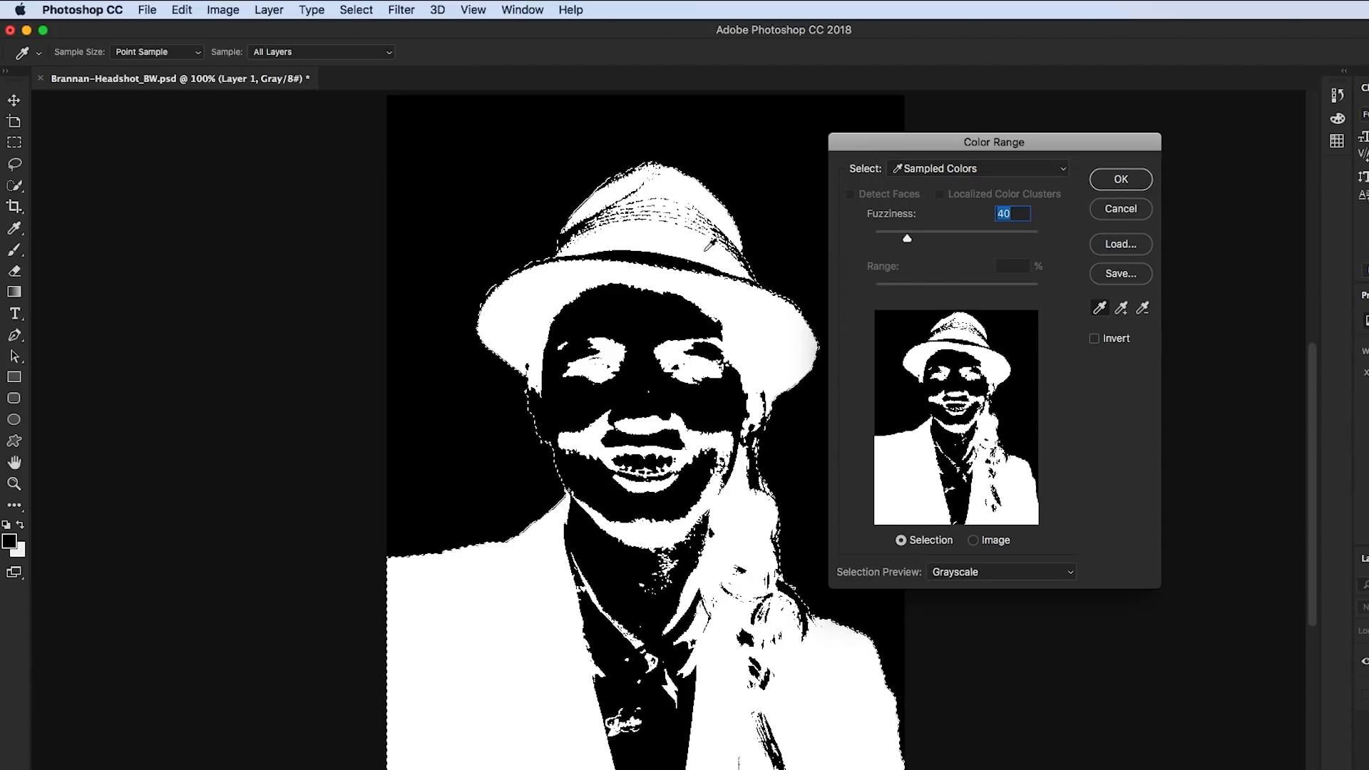
pyautogui.click(1142, 308)
pyautogui.click(1125, 183)
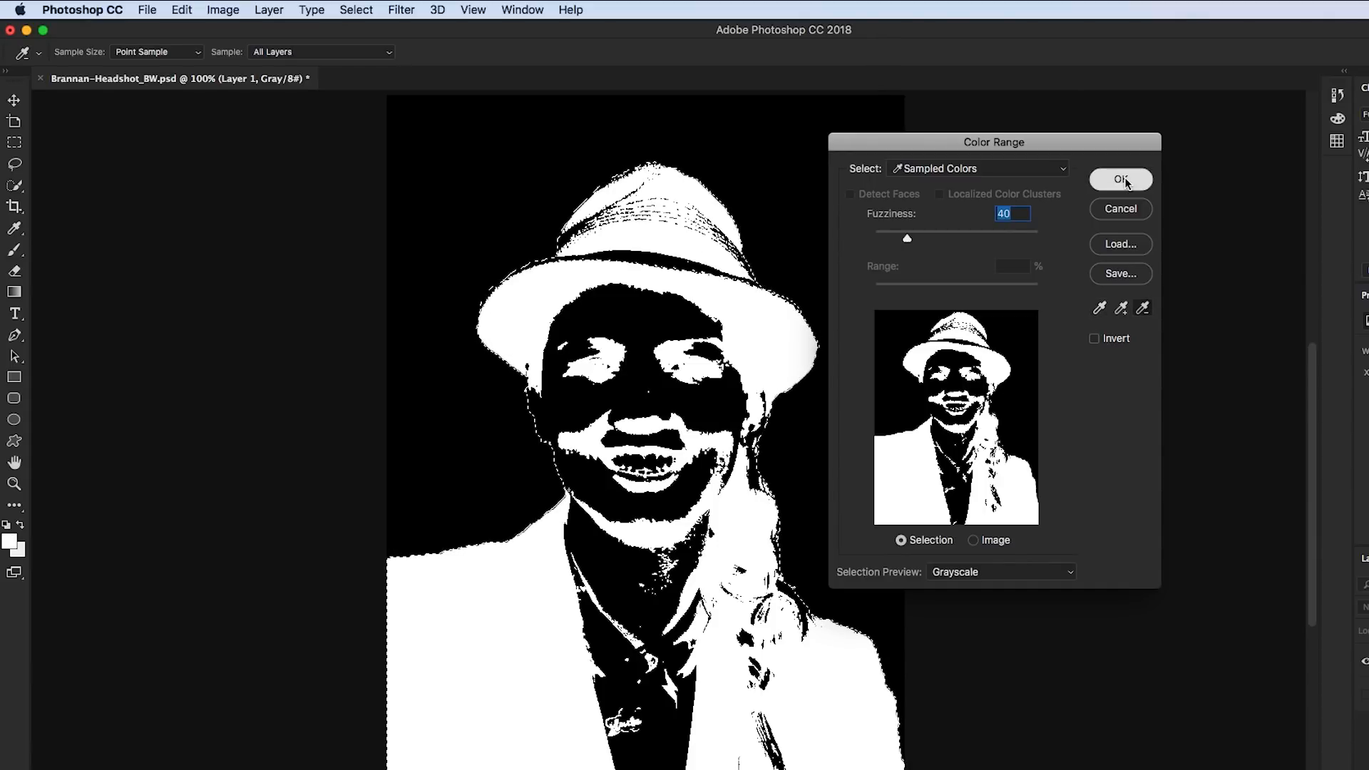
pyautogui.press('w')
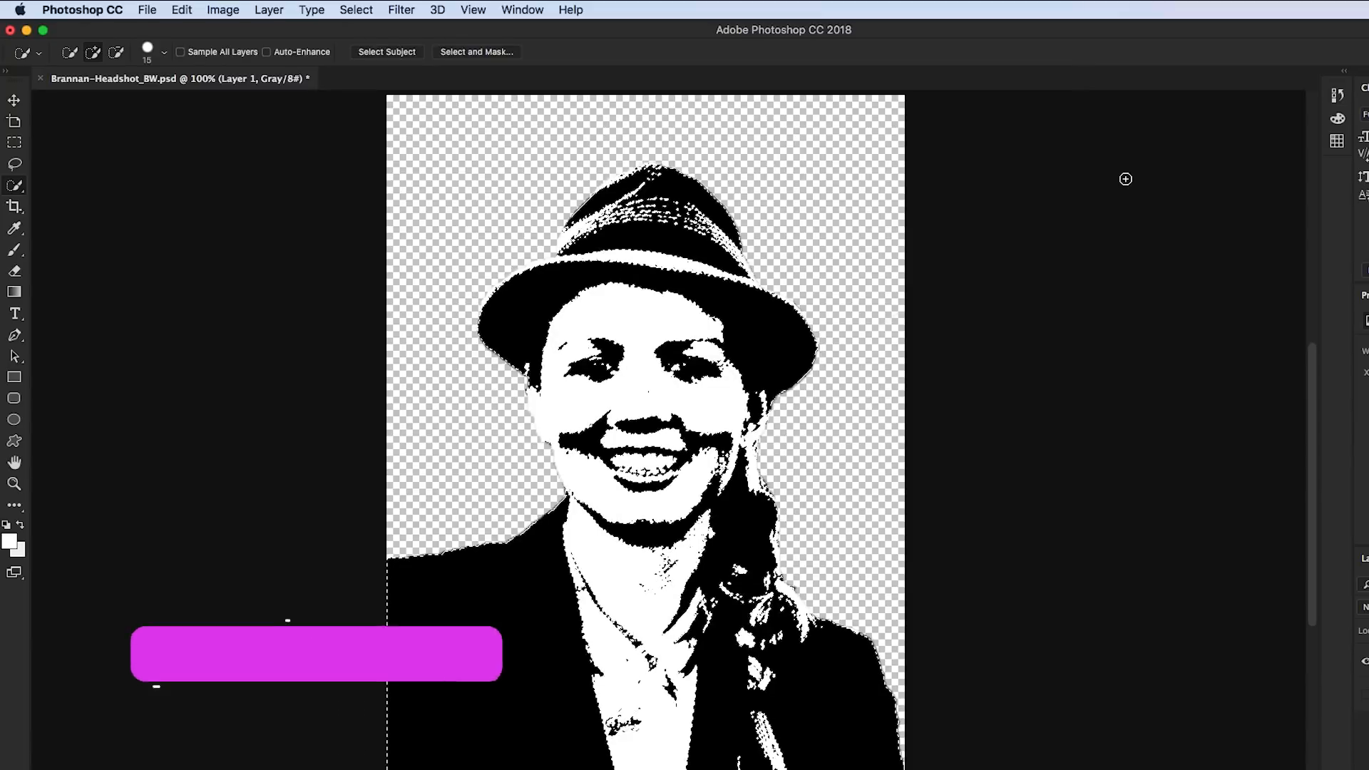
# Copy the selected black areas and create a new 1050 by 600 pixel document at 300 pixels/inch in CMYK Color with white background
pyautogui.press('super+c')
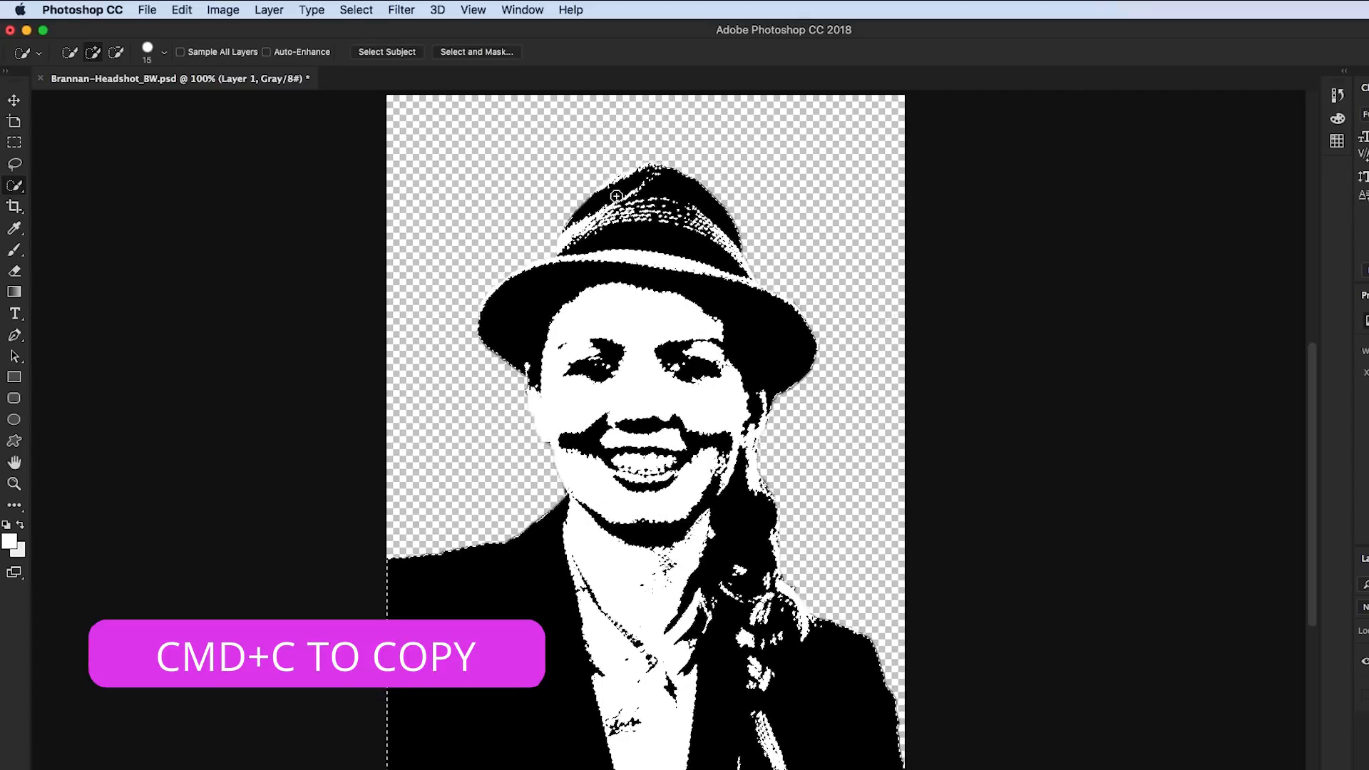
pyautogui.click(147, 9)
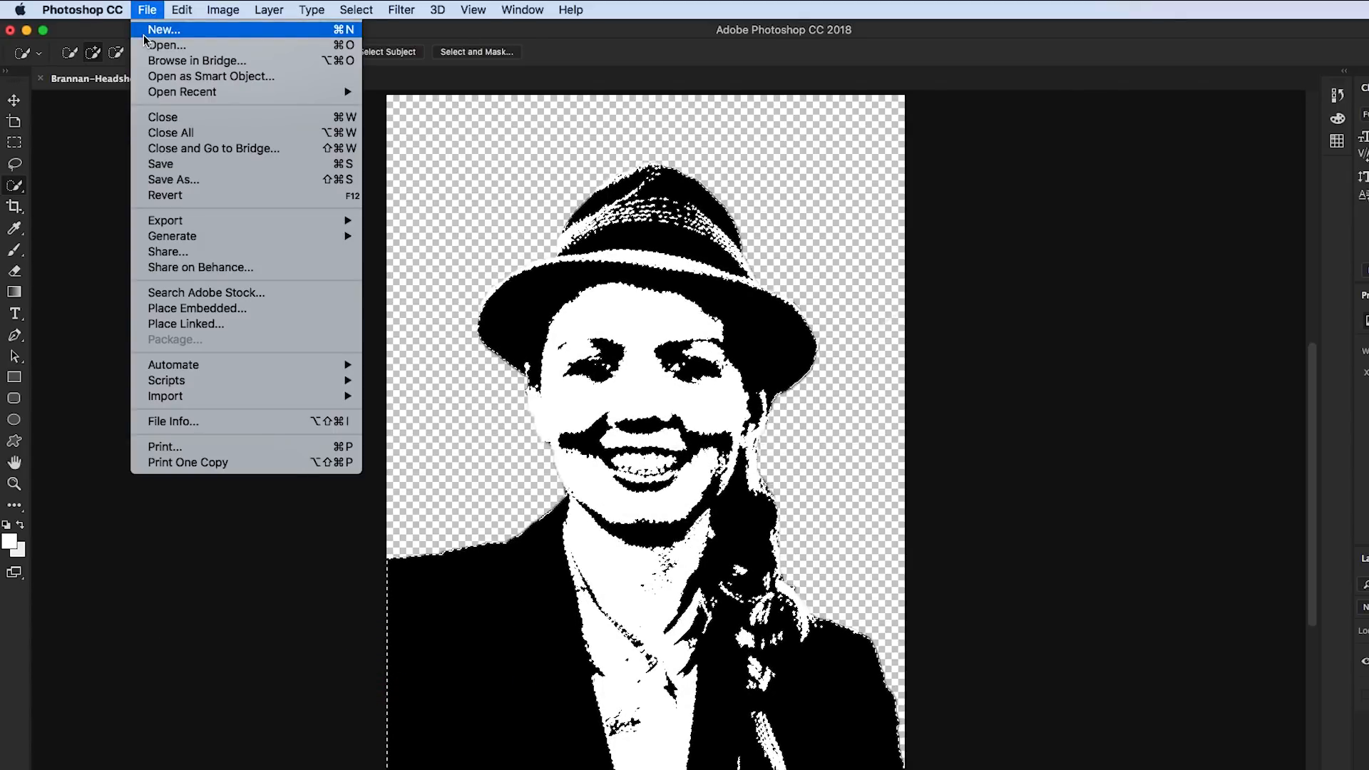
pyautogui.click(147, 31)
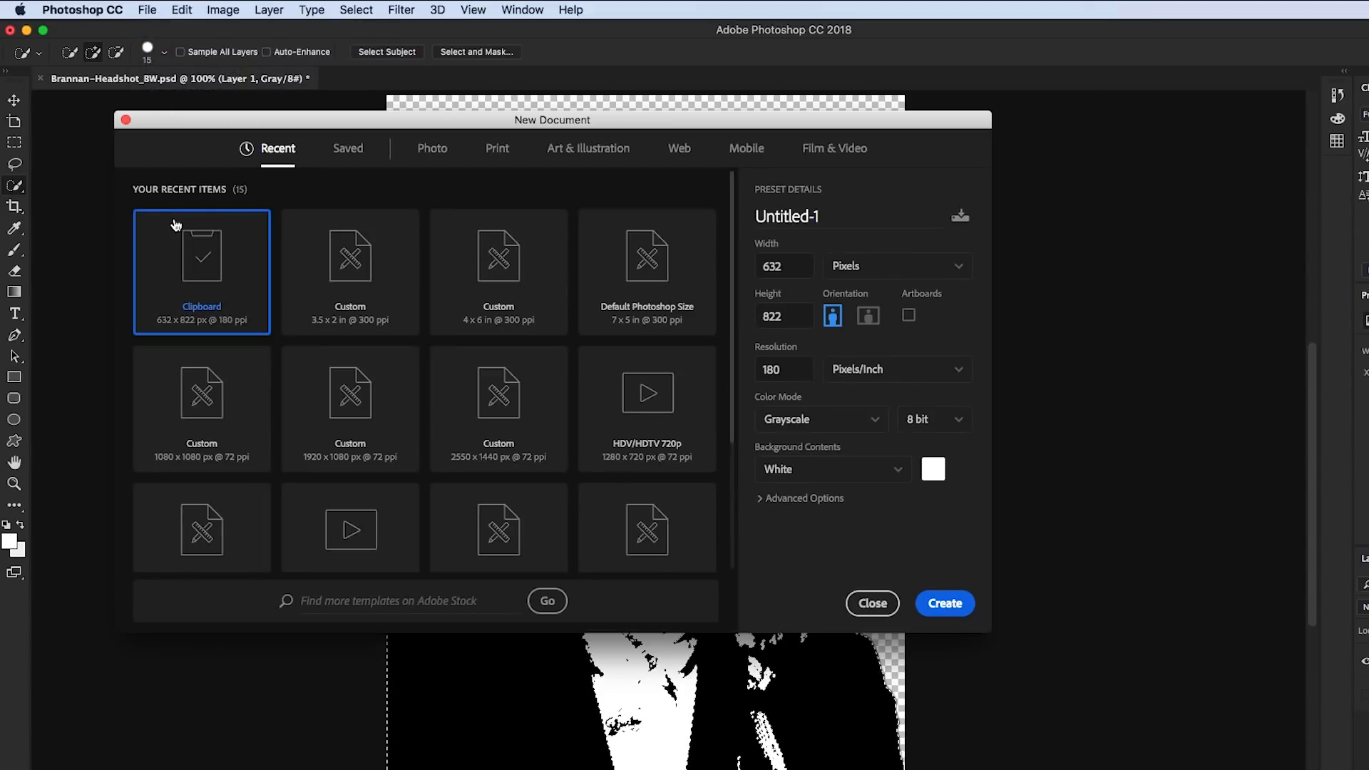
pyautogui.click(356, 252)
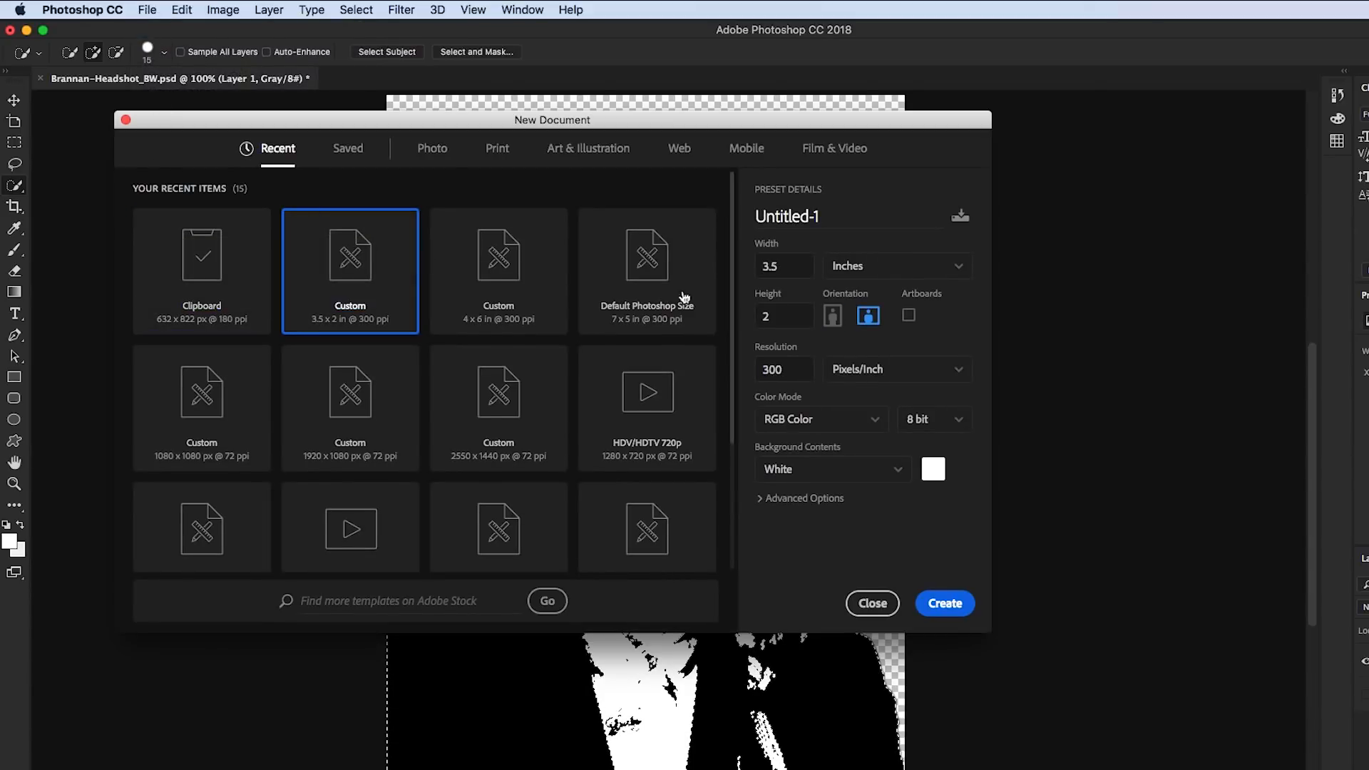
pyautogui.click(908, 277)
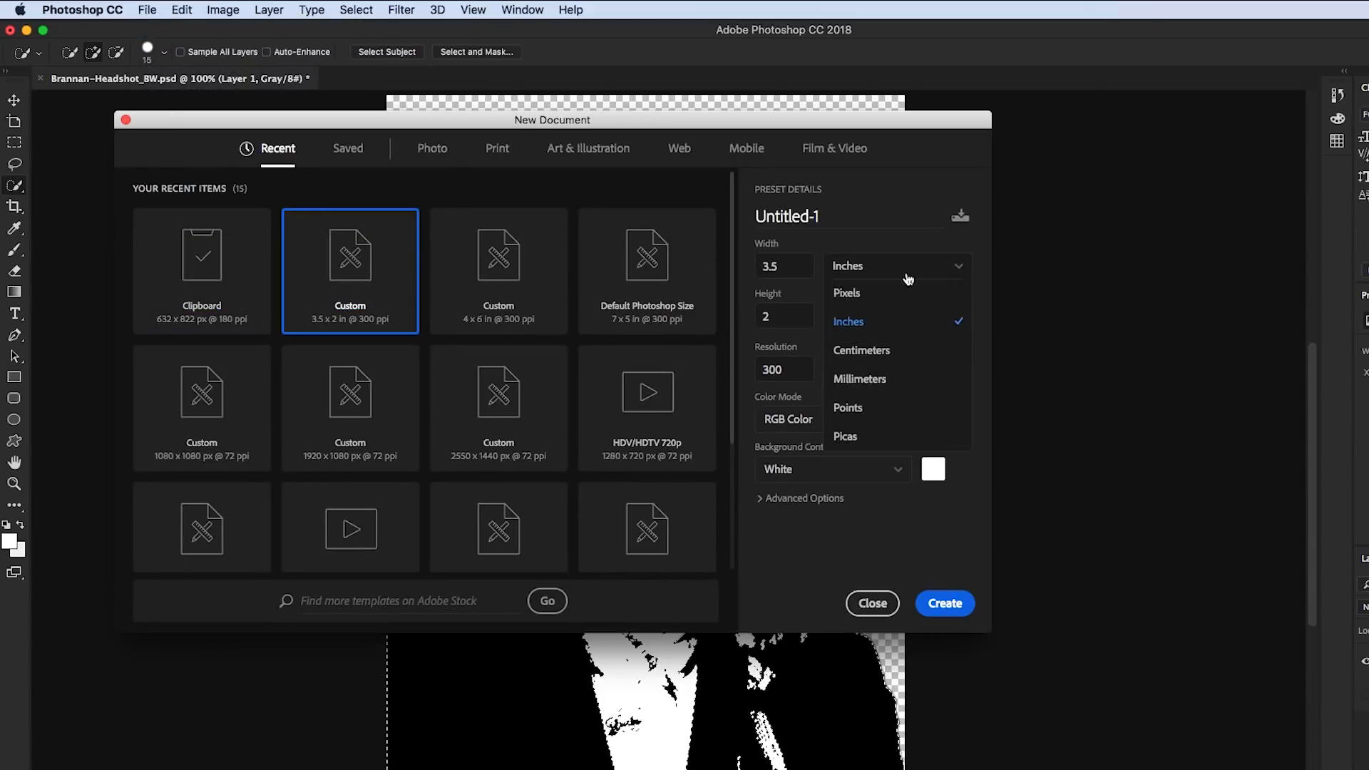
pyautogui.click(848, 293)
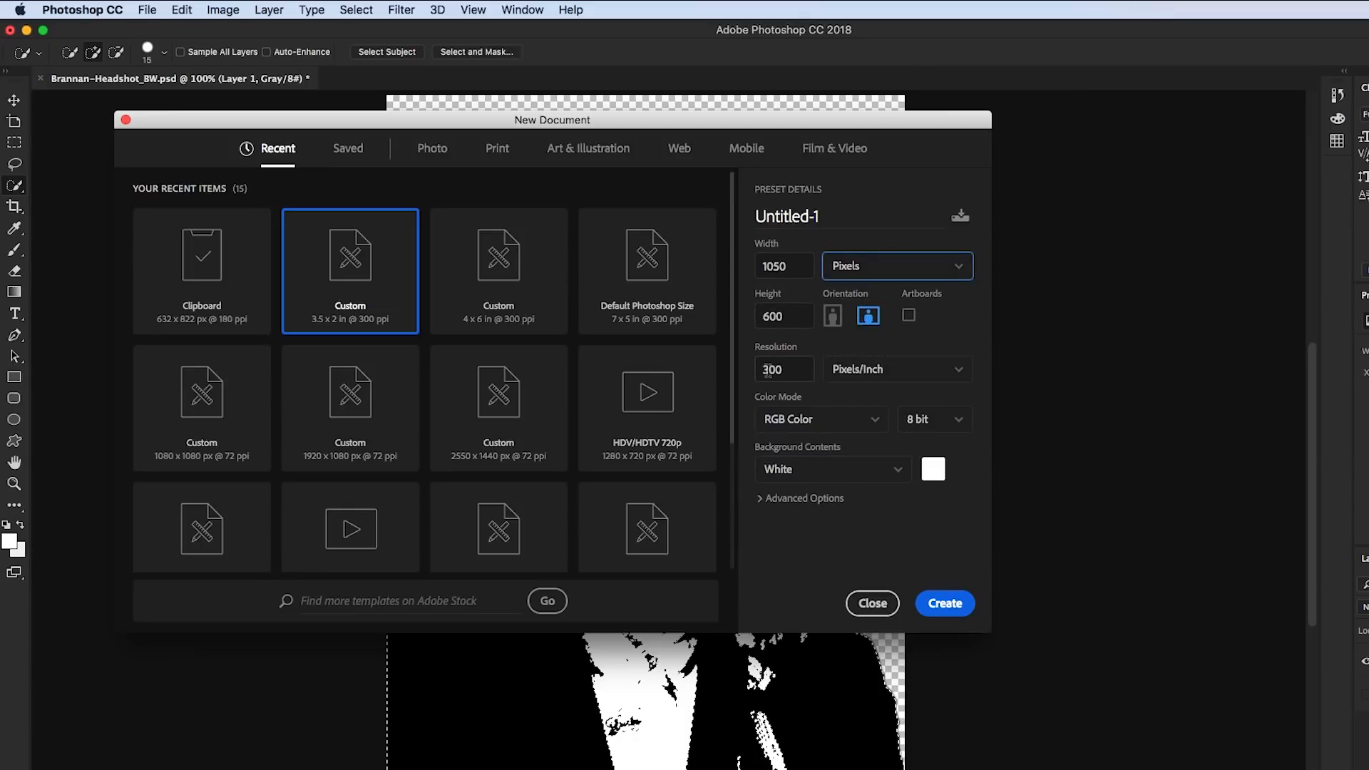
pyautogui.click(878, 422)
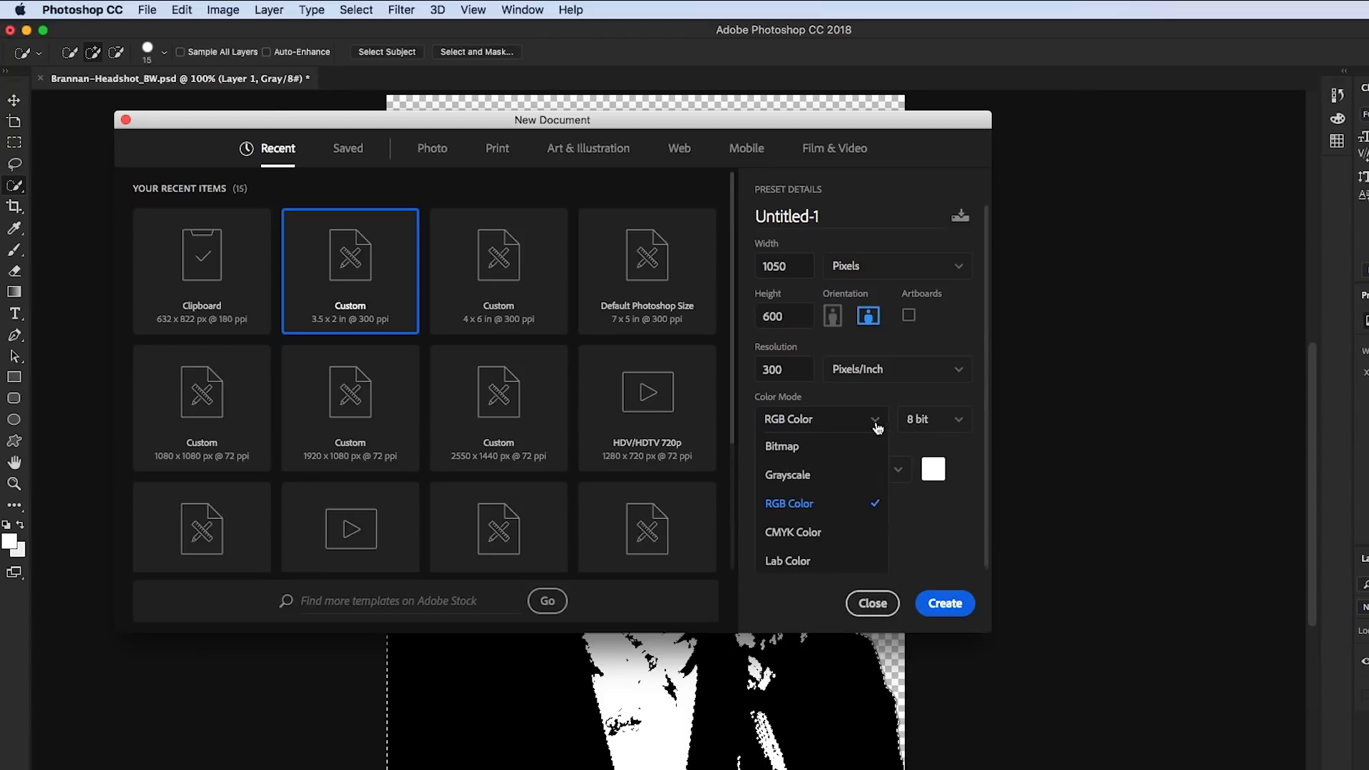
pyautogui.click(796, 533)
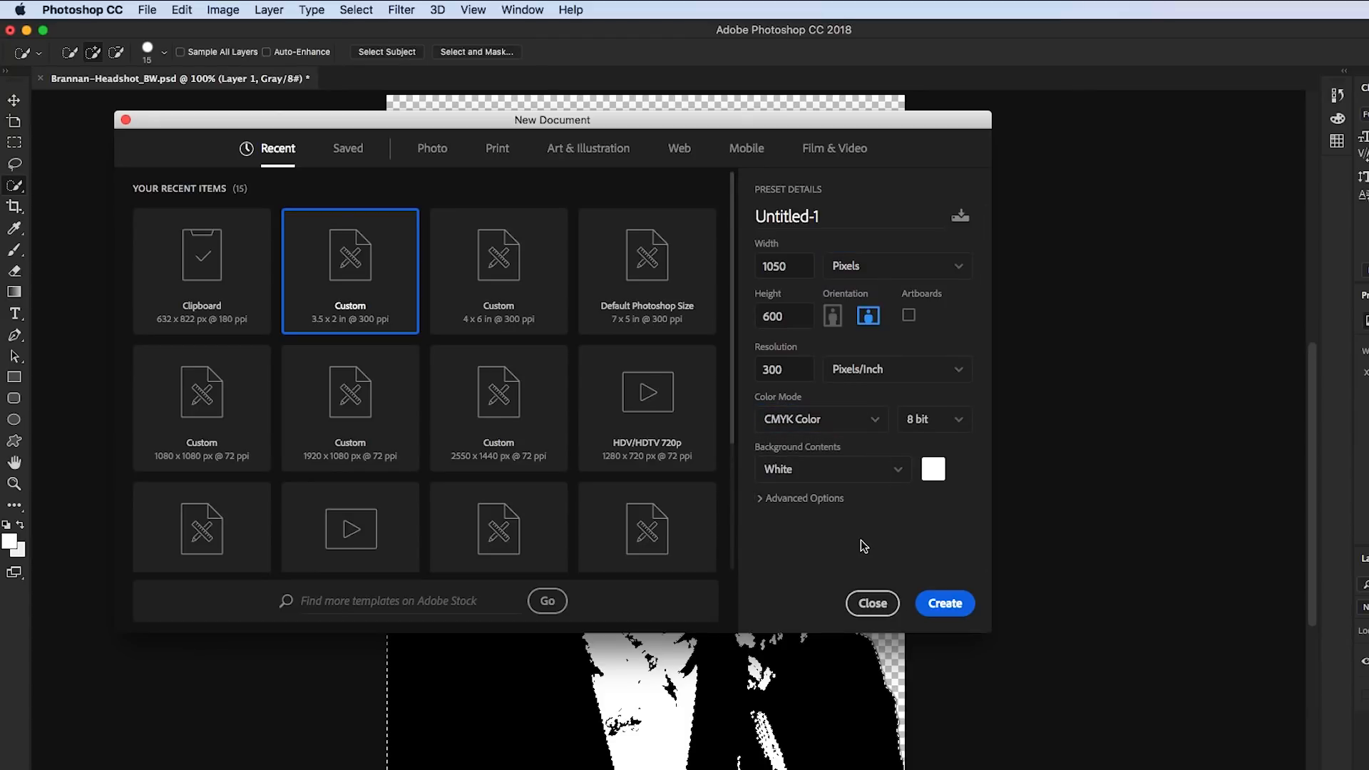
pyautogui.click(947, 604)
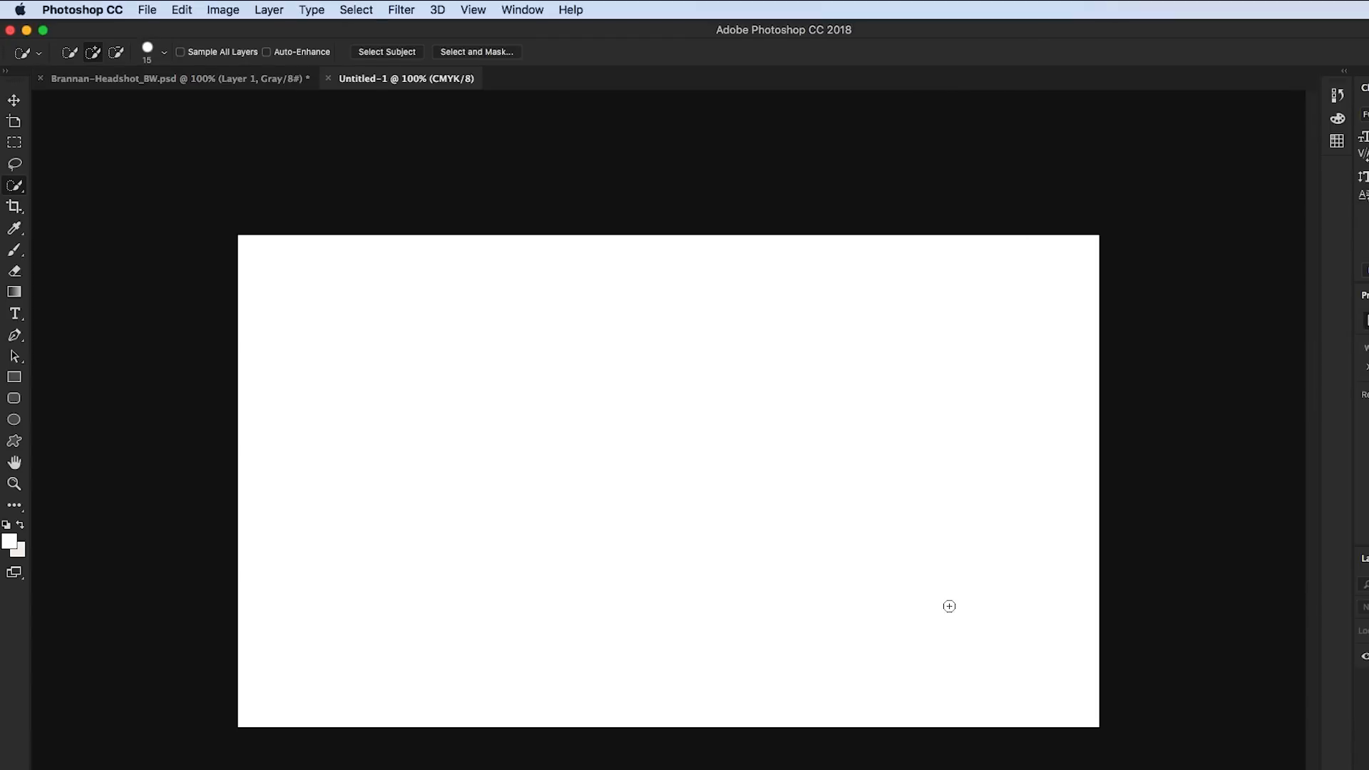
# Paste the copied portrait into the new document and hide the white Background layer
pyautogui.press('super+v')
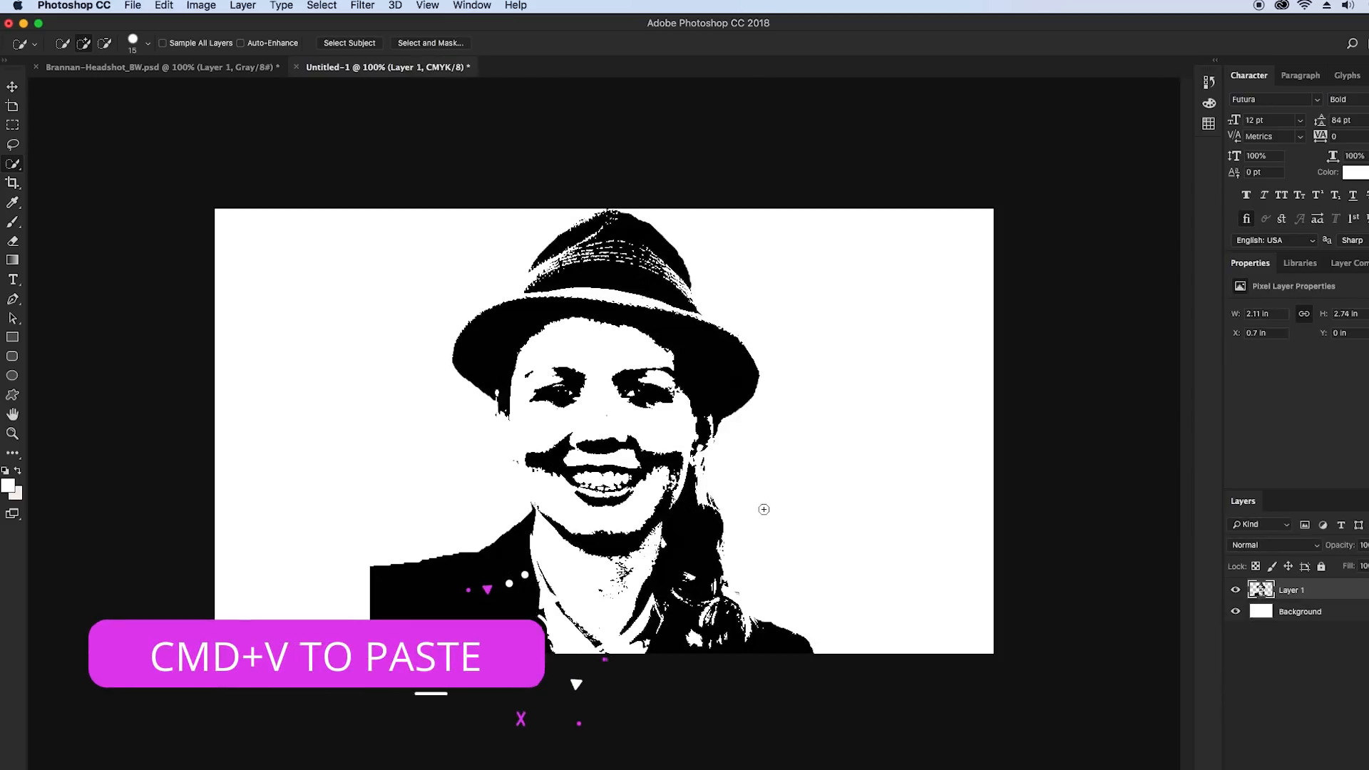
pyautogui.click(1236, 612)
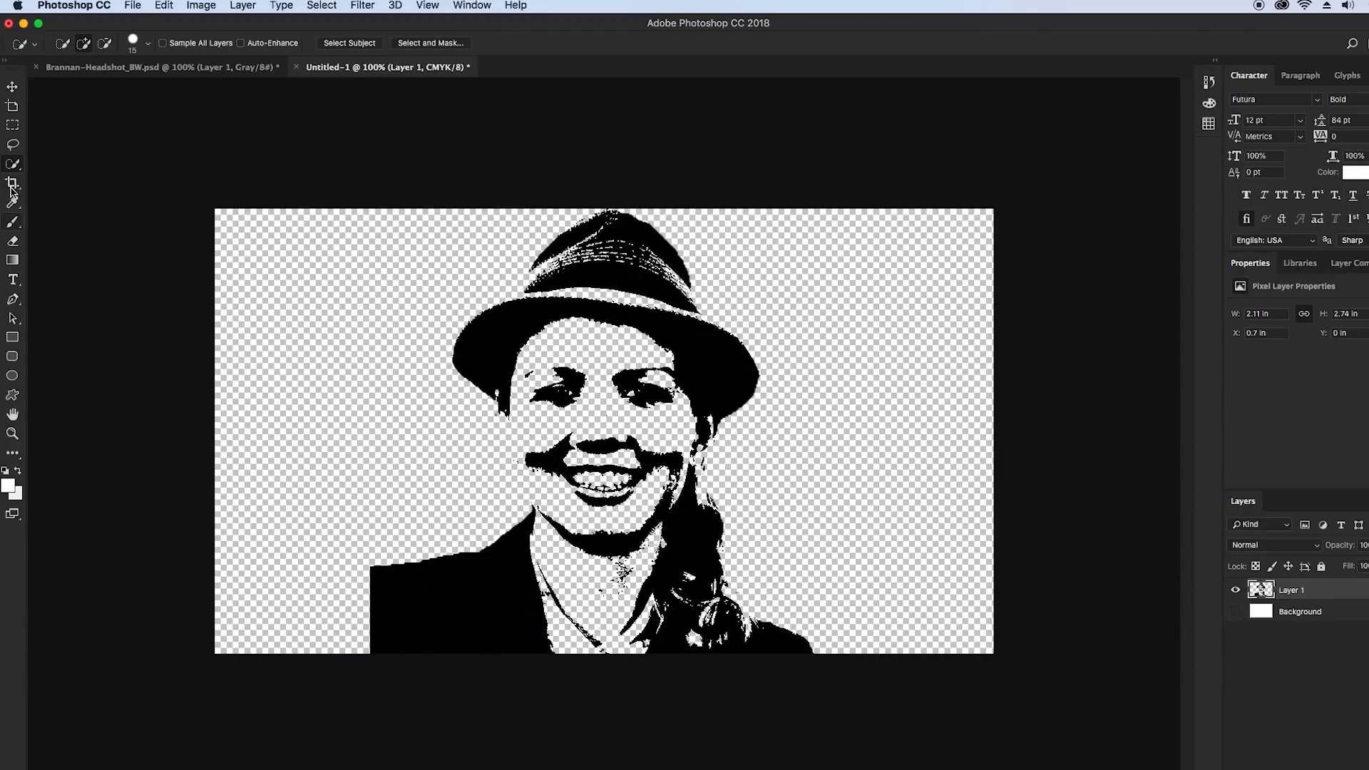
# Scale the portrait down to about 73% and place it against the left edge of the canvas
pyautogui.click(26, 91)
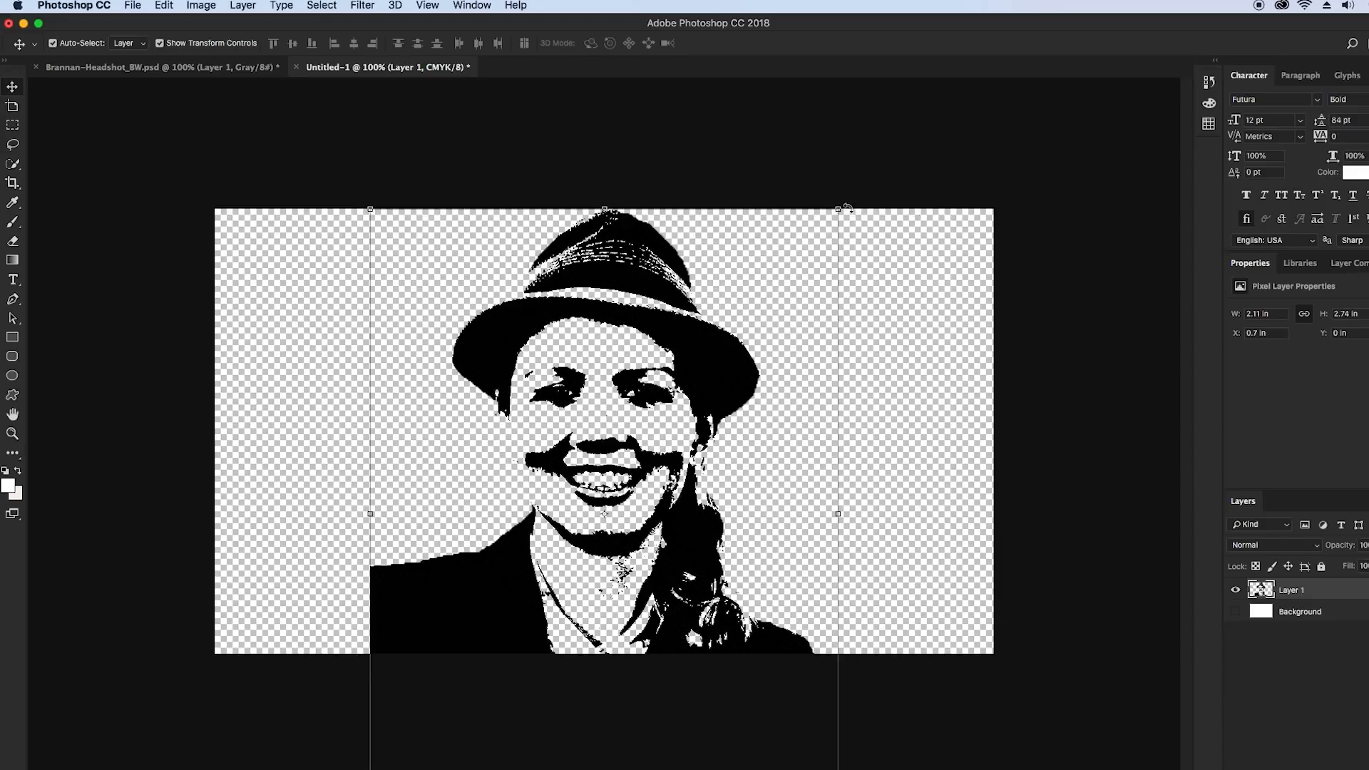
pyautogui.moveTo(840, 207); pyautogui.dragTo(676, 420)
pyautogui.moveTo(536, 463); pyautogui.dragTo(381, 296)
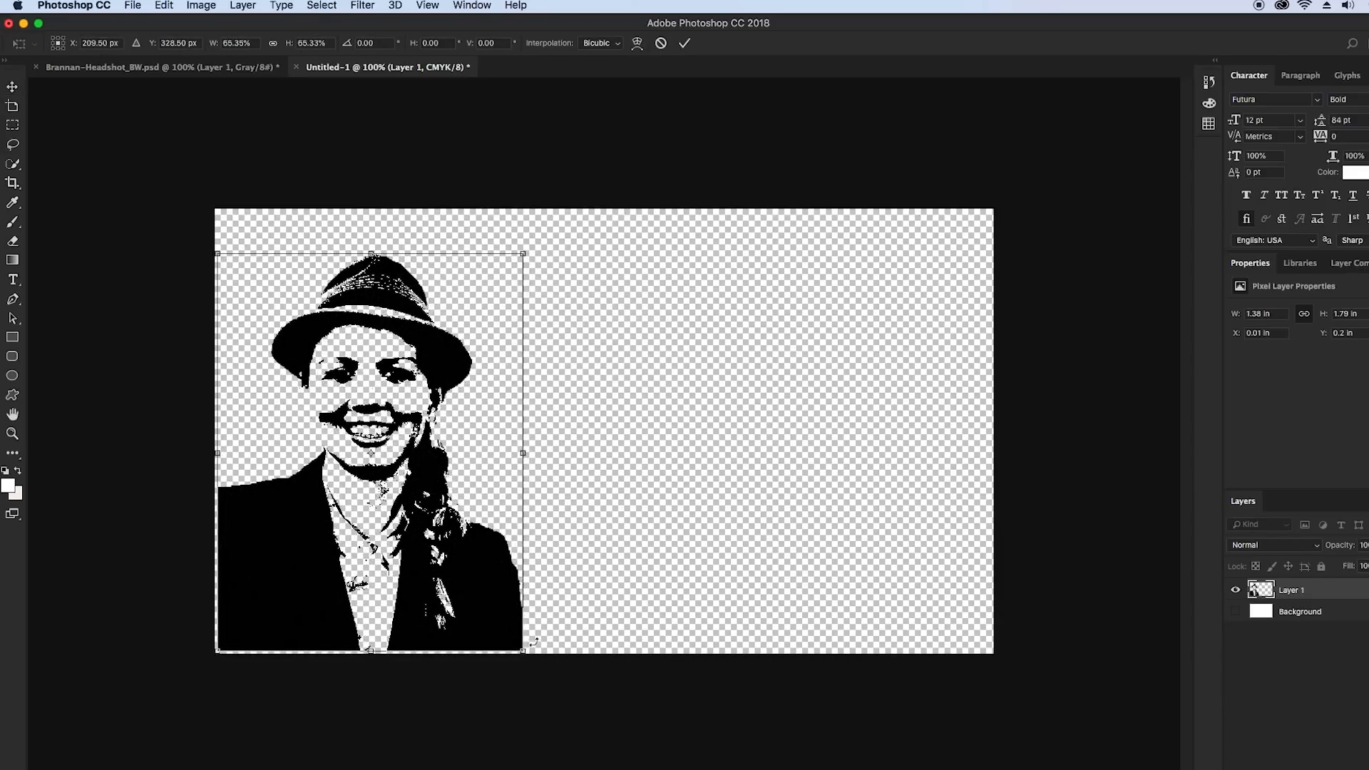
pyautogui.moveTo(524, 651); pyautogui.dragTo(561, 702)
pyautogui.moveTo(512, 605); pyautogui.dragTo(509, 571)
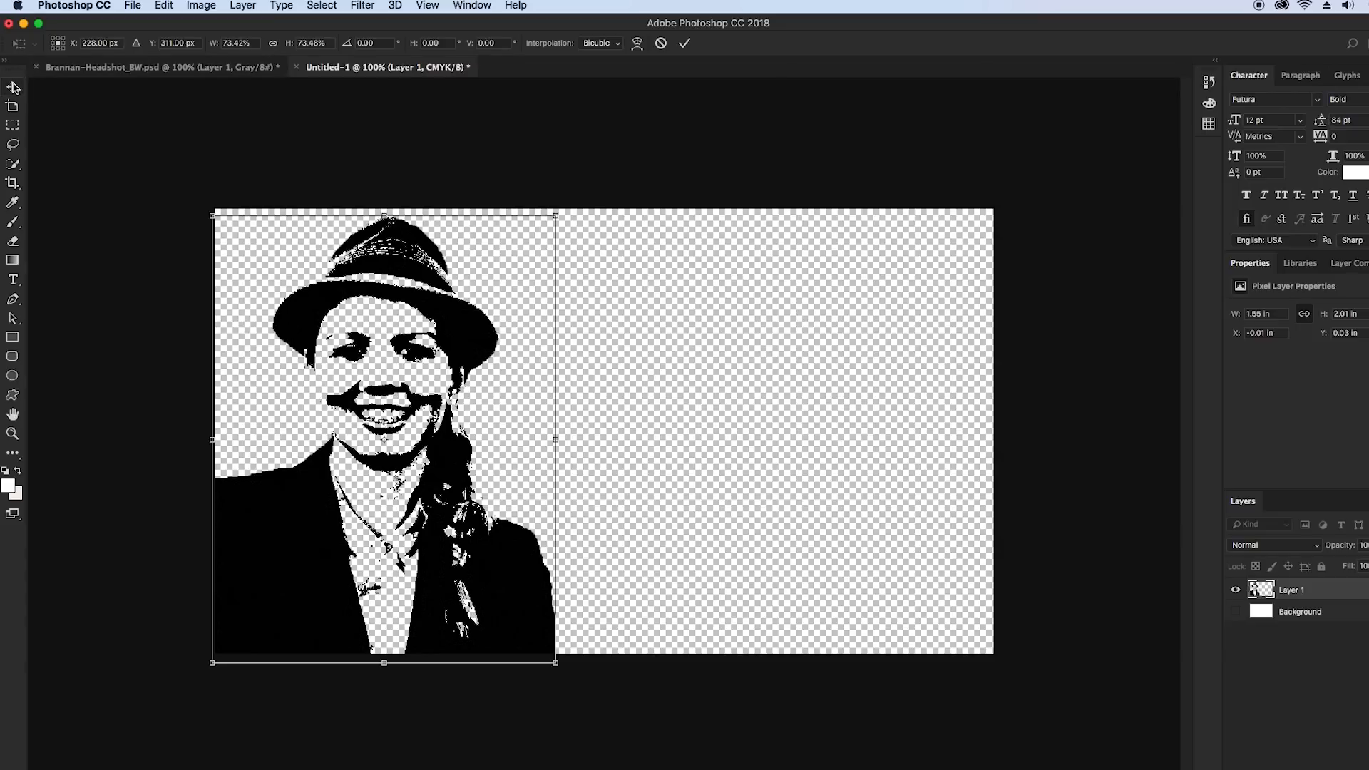
pyautogui.click(13, 87)
pyautogui.click(849, 277)
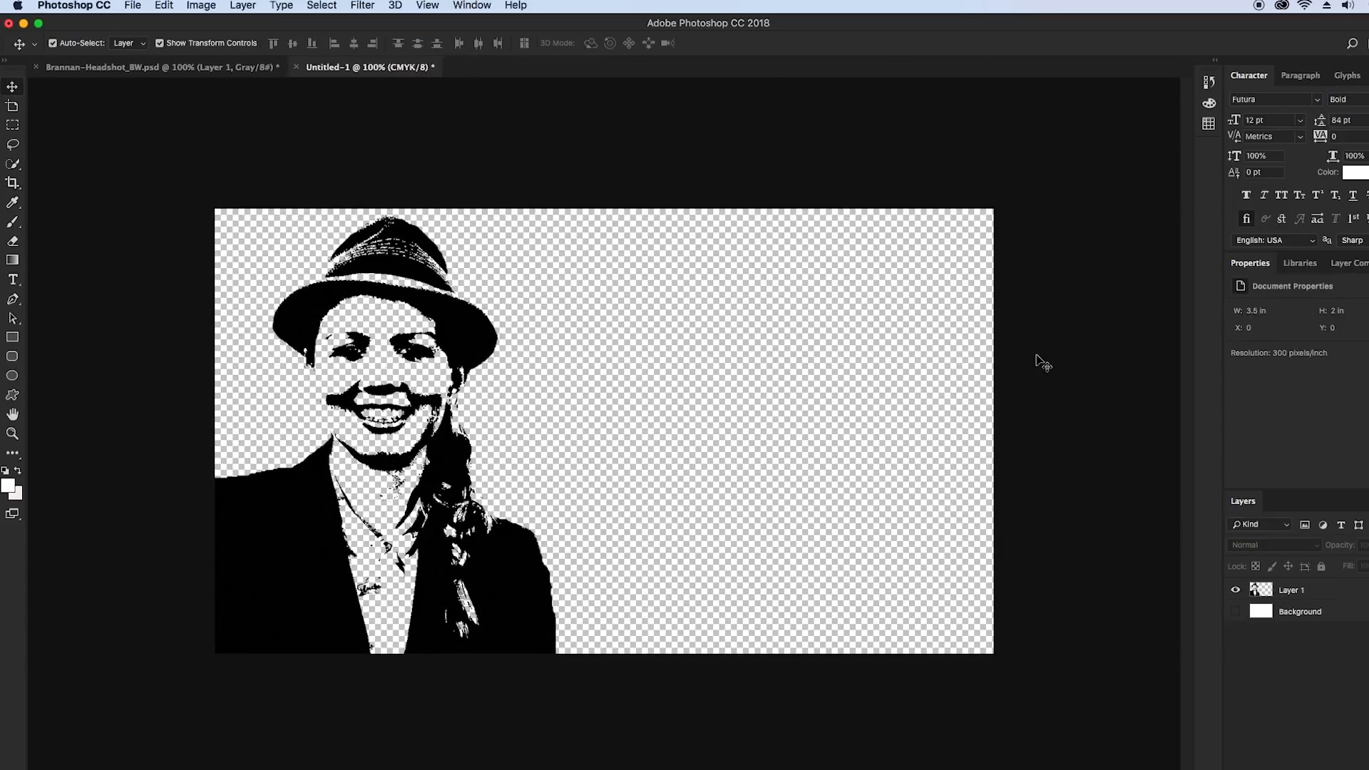
# Add a Gradient Overlay effect to the portrait on Layer 1
pyautogui.click(478, 566)
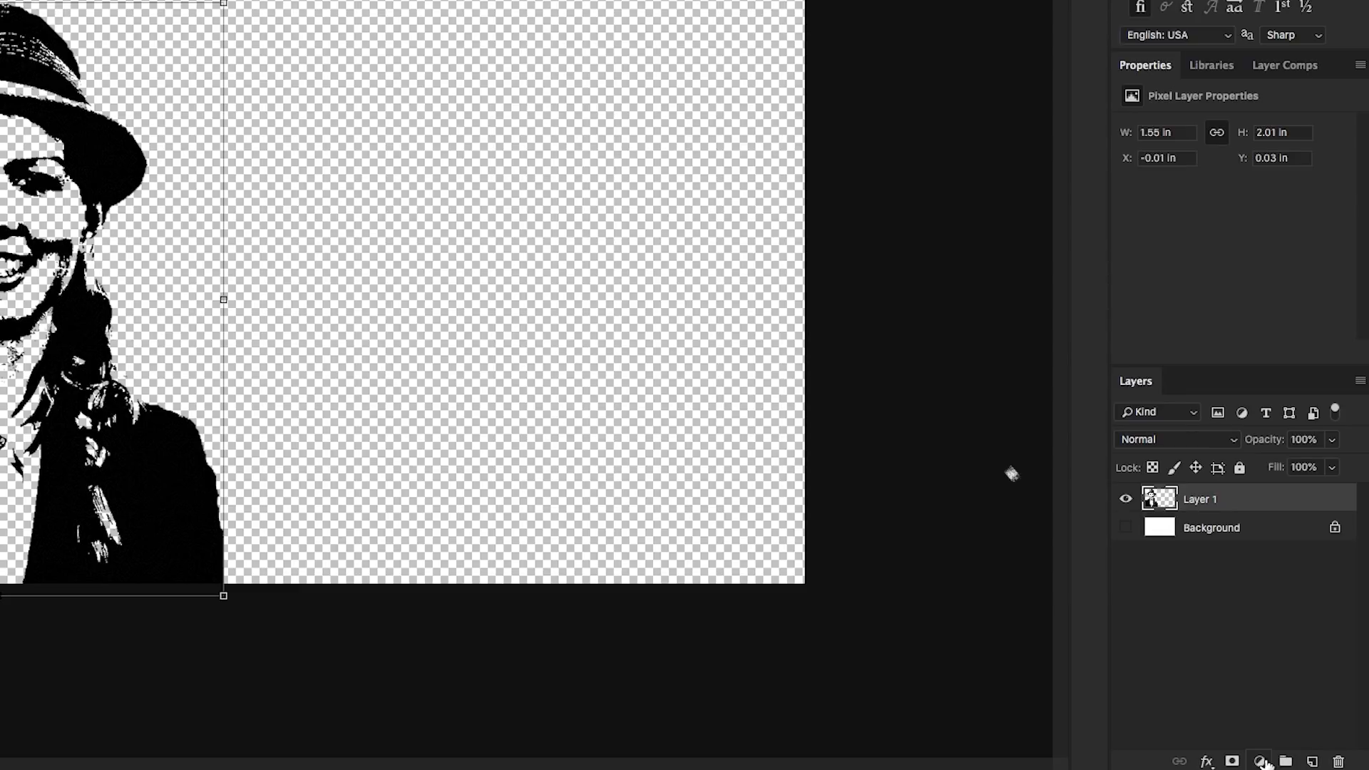
pyautogui.click(1207, 761)
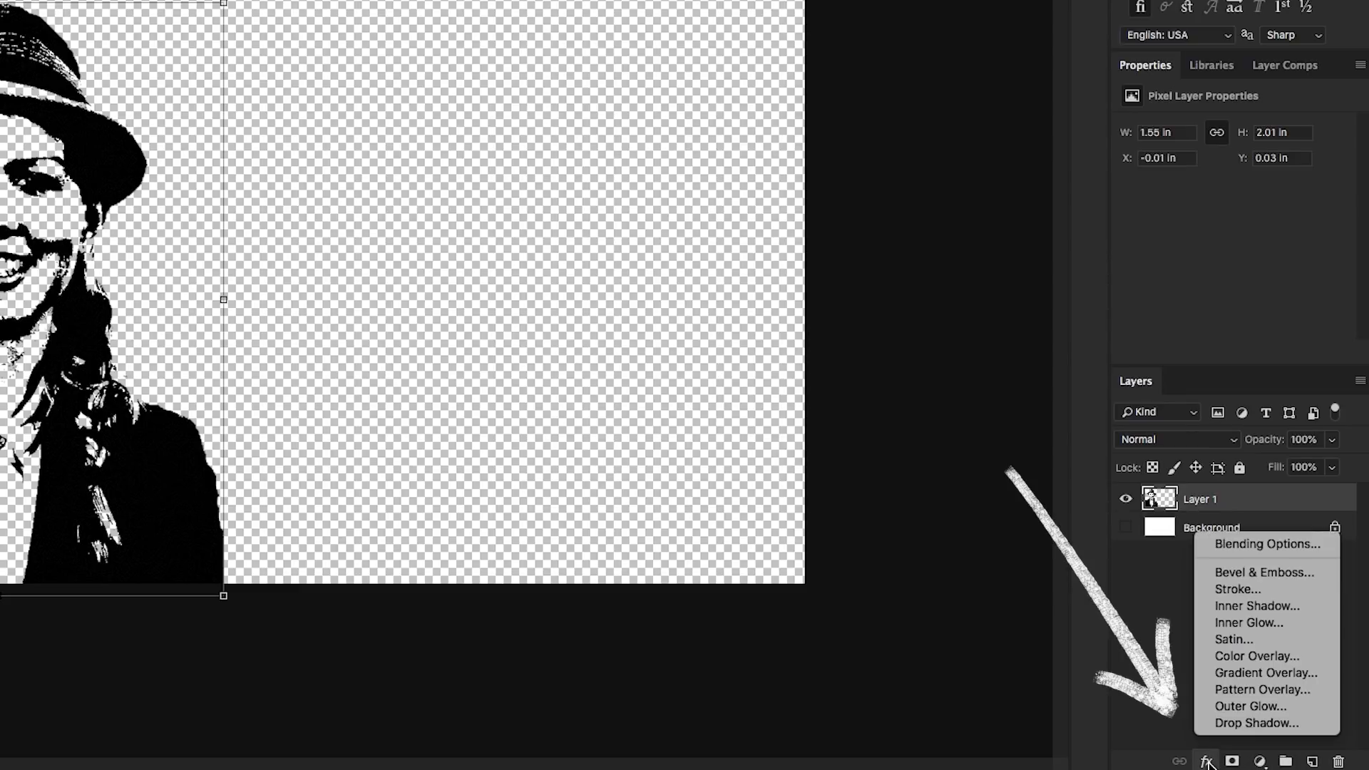
pyautogui.click(1242, 673)
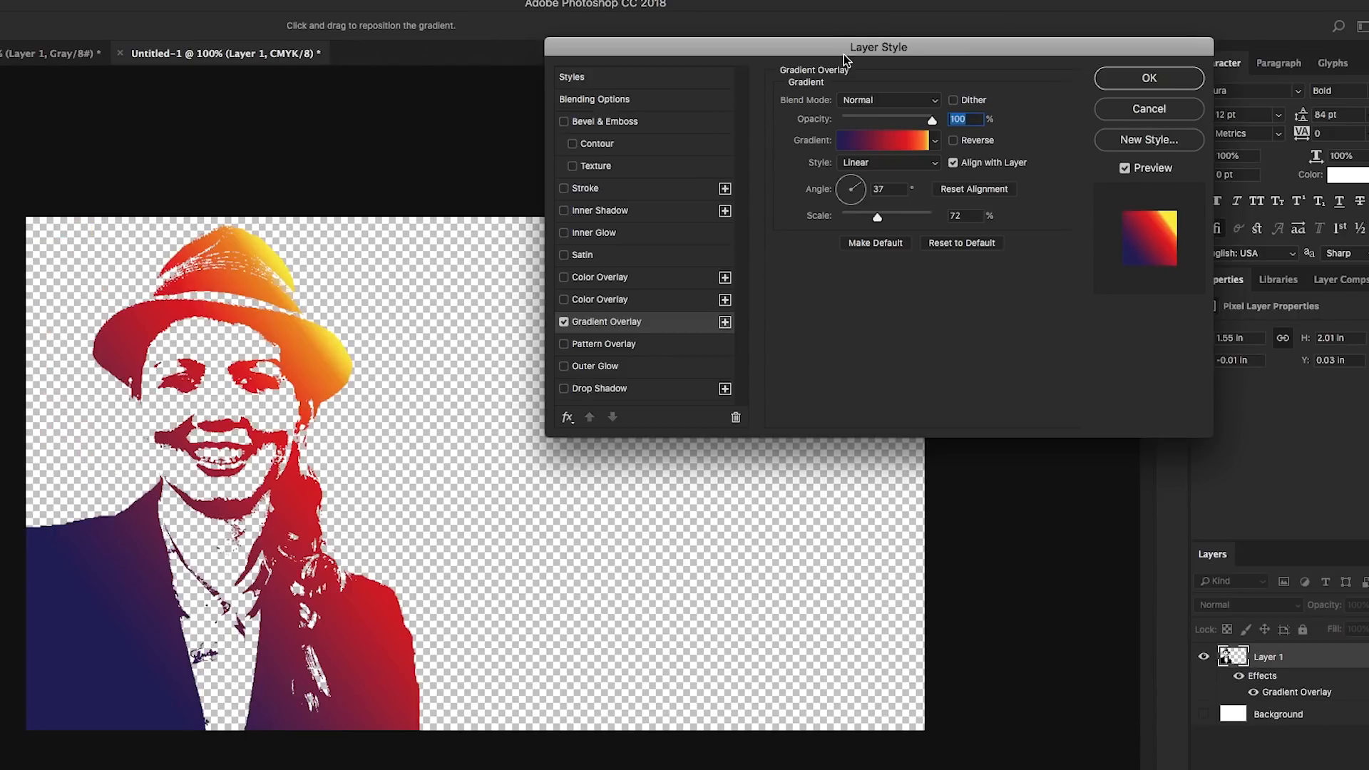
# Try several preset gradients on the portrait and choose the blue, red and yellow one
pyautogui.moveTo(844, 60); pyautogui.dragTo(784, 155)
pyautogui.click(876, 236)
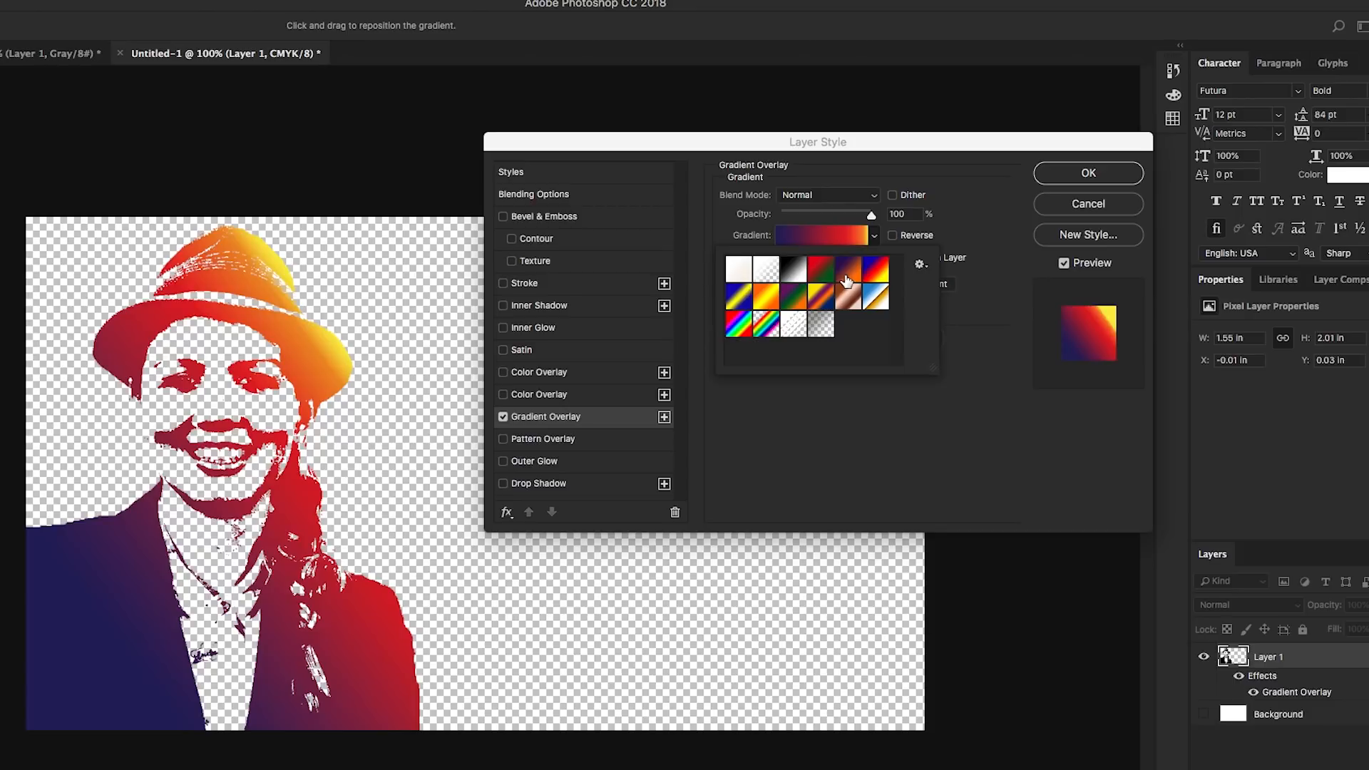
pyautogui.click(854, 269)
pyautogui.click(822, 297)
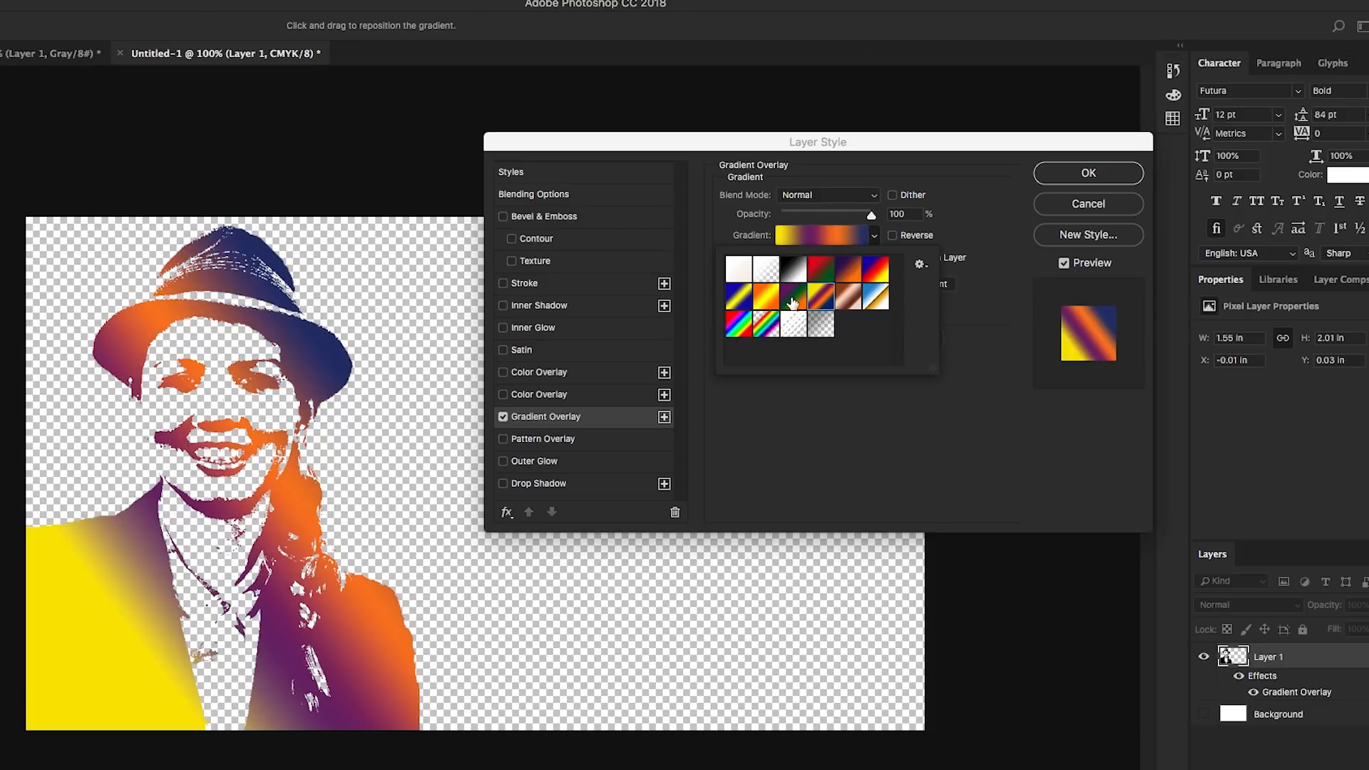
pyautogui.click(767, 307)
pyautogui.click(792, 279)
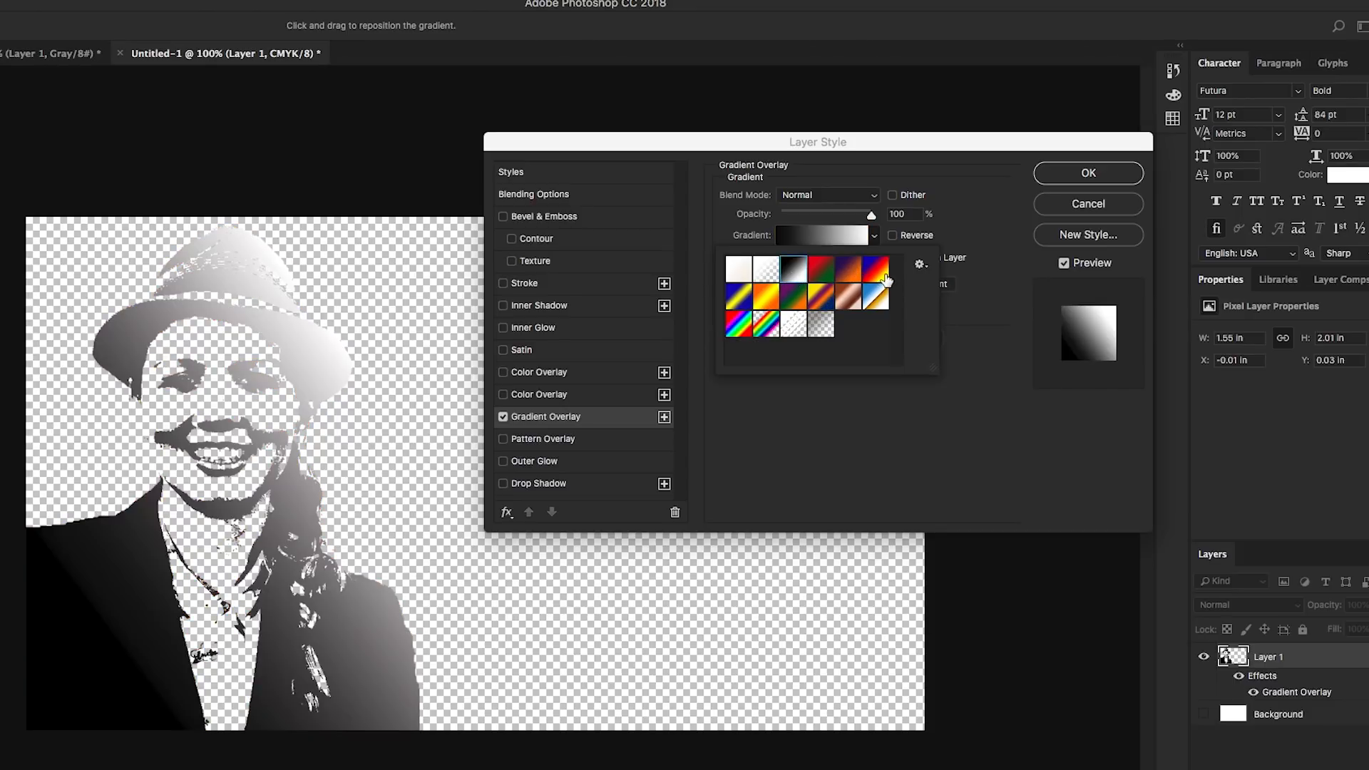
pyautogui.click(877, 271)
pyautogui.click(975, 224)
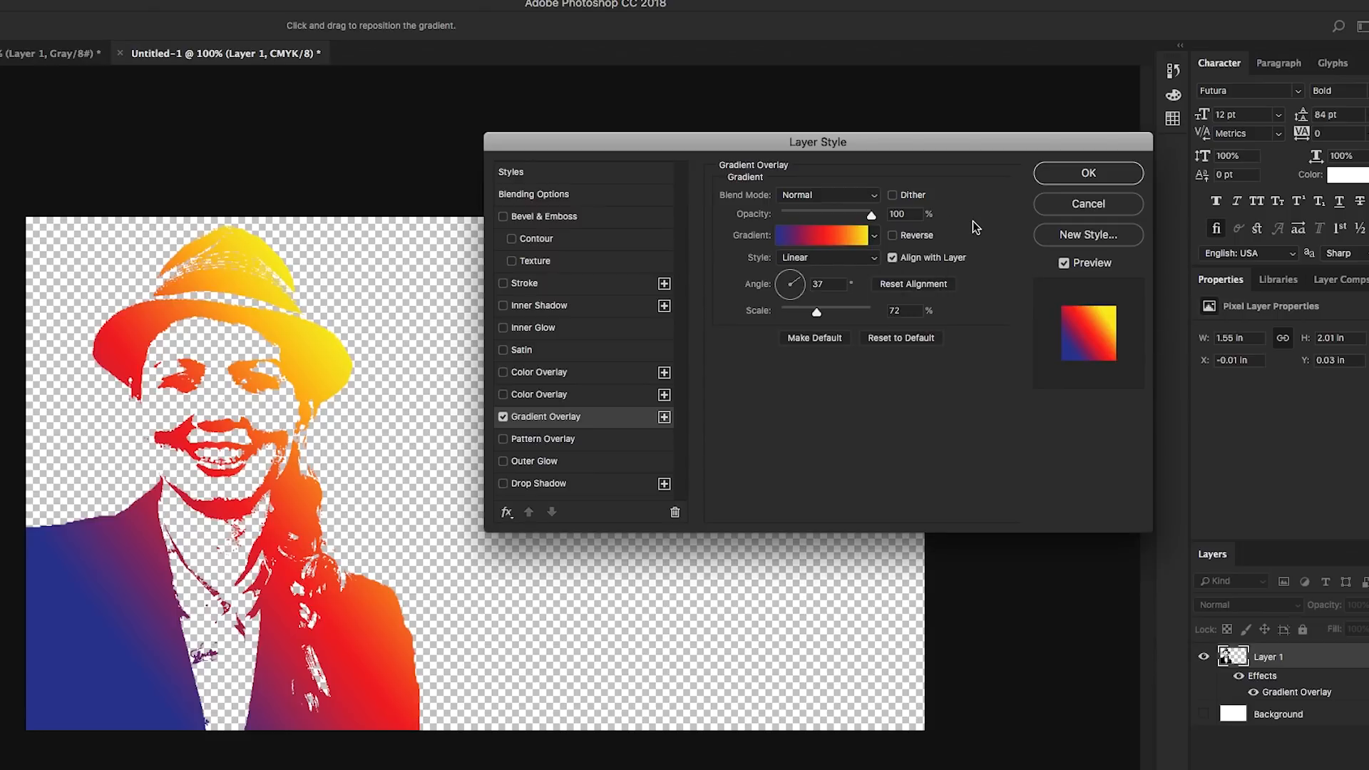
# Edit the gradient and darken its blue start stop to a deep navy
pyautogui.click(853, 238)
pyautogui.click(432, 504)
pyautogui.click(495, 574)
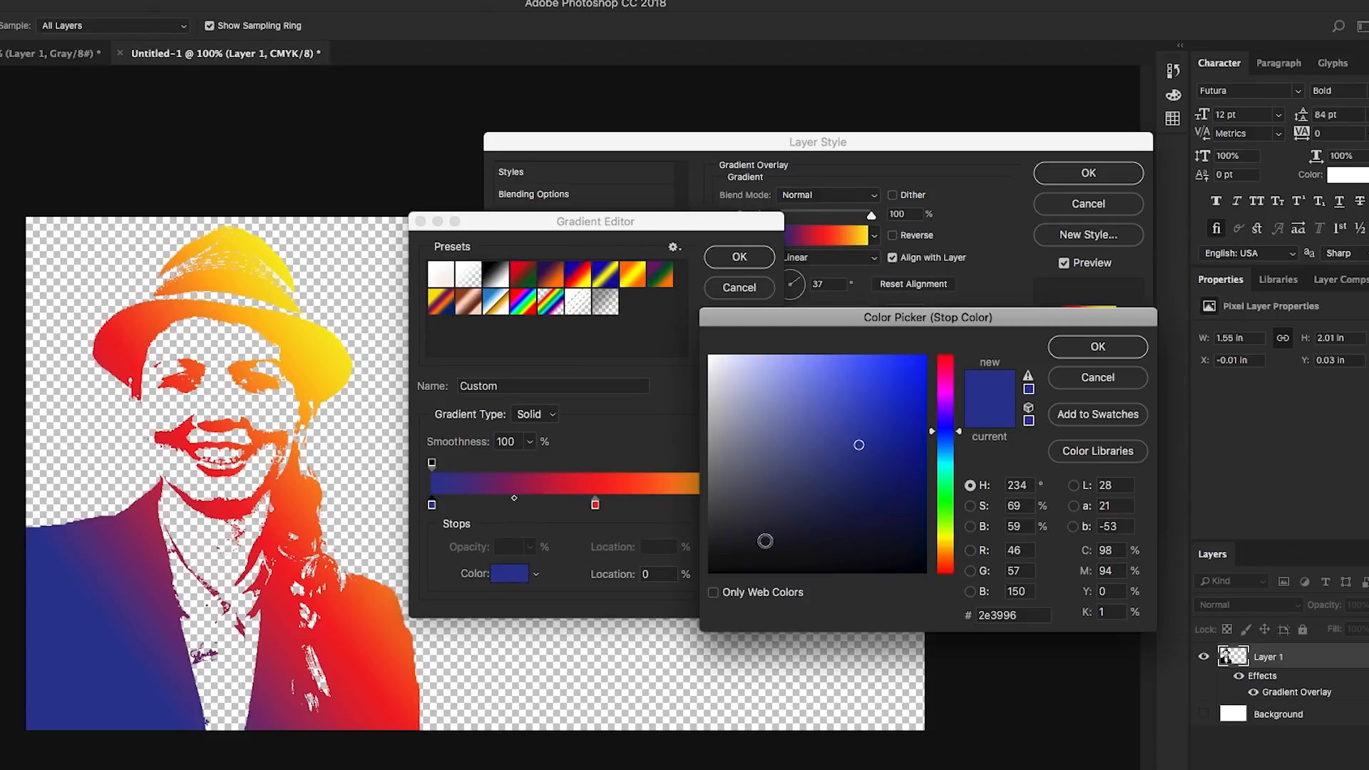
pyautogui.click(904, 508)
pyautogui.moveTo(903, 508)
pyautogui.mouseDown()
pyautogui.moveTo(892, 489)
pyautogui.moveTo(901, 502)
pyautogui.mouseUp()
pyautogui.click(1089, 357)
# Move the gradient's red stop to location 66% and accept the edited gradient
pyautogui.click(758, 505)
pyautogui.moveTo(596, 504); pyautogui.dragTo(657, 509)
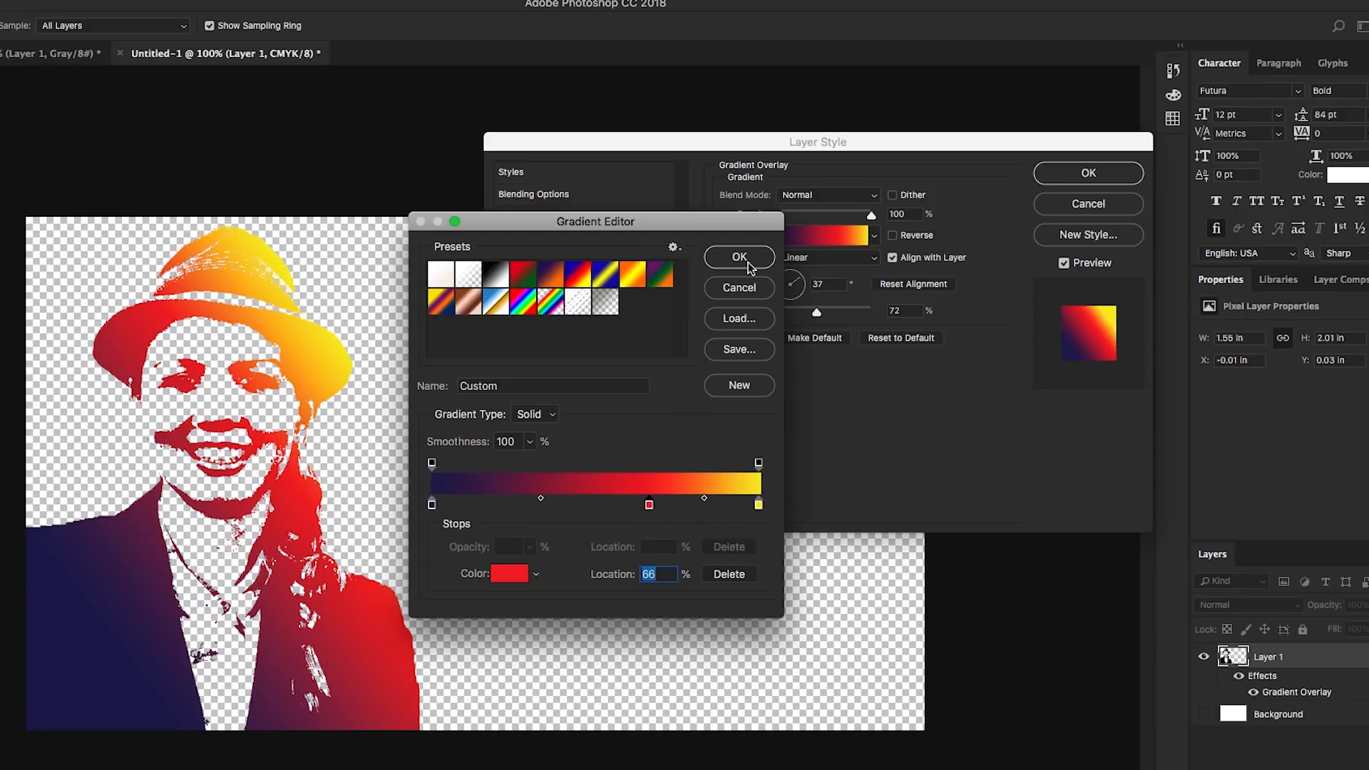
pyautogui.click(740, 258)
# Set the gradient overlay's scale to 65% and angle to 26°, apply it, and show the Background layer again
pyautogui.moveTo(822, 316); pyautogui.dragTo(800, 286)
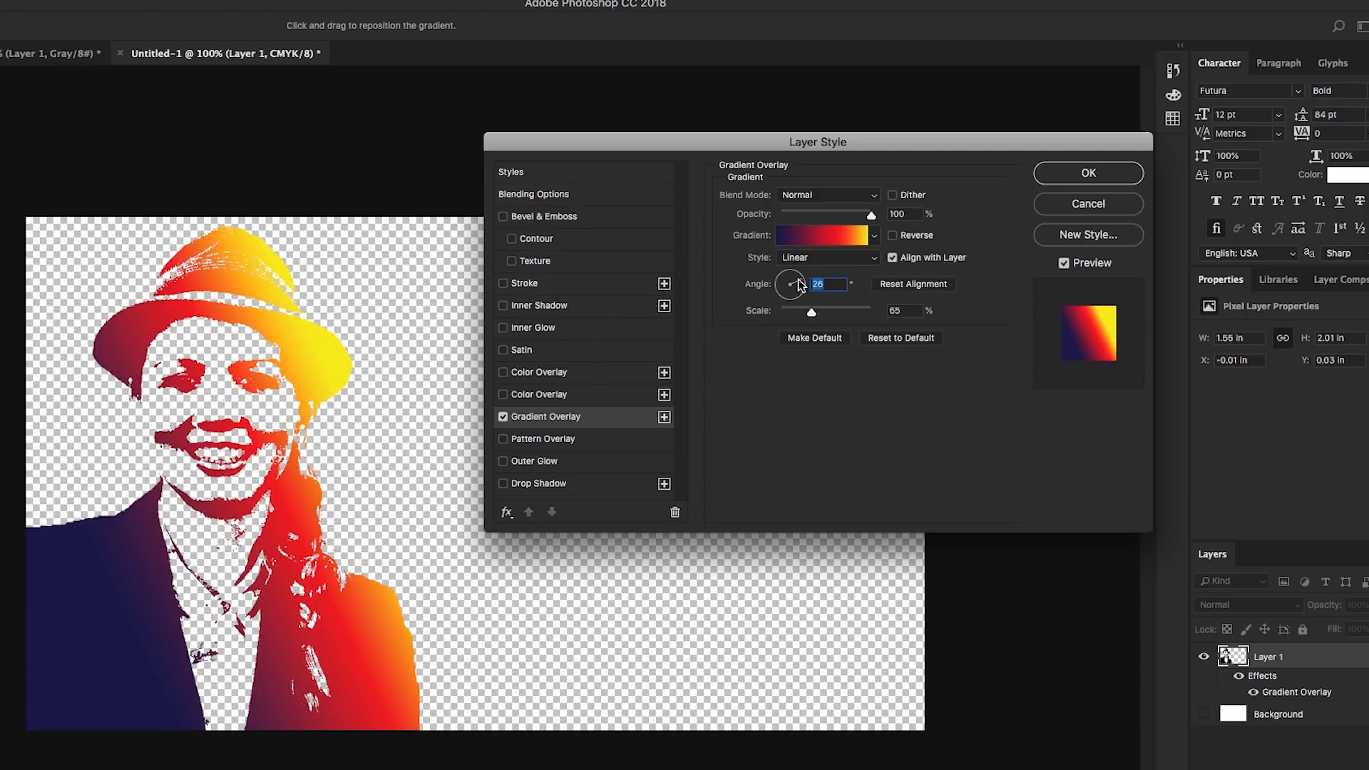
pyautogui.click(1085, 177)
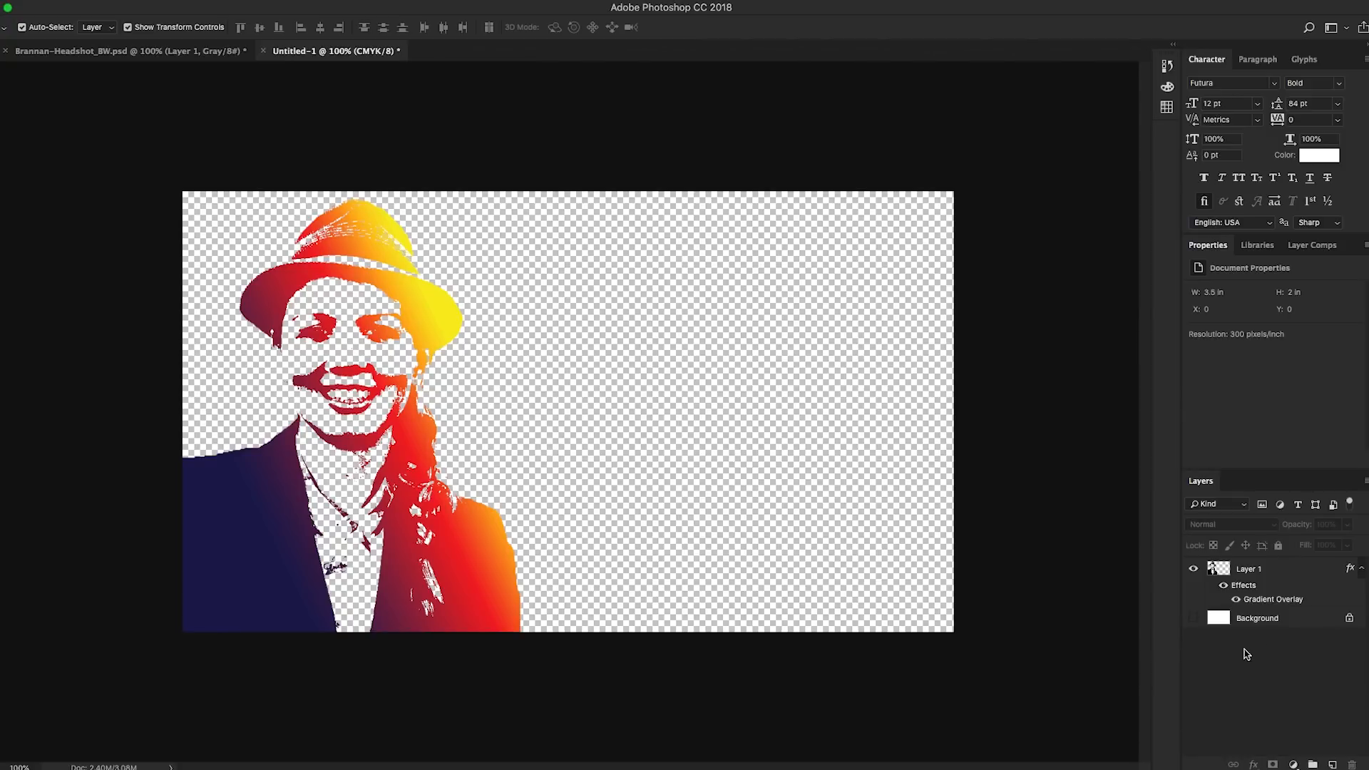
pyautogui.click(1195, 619)
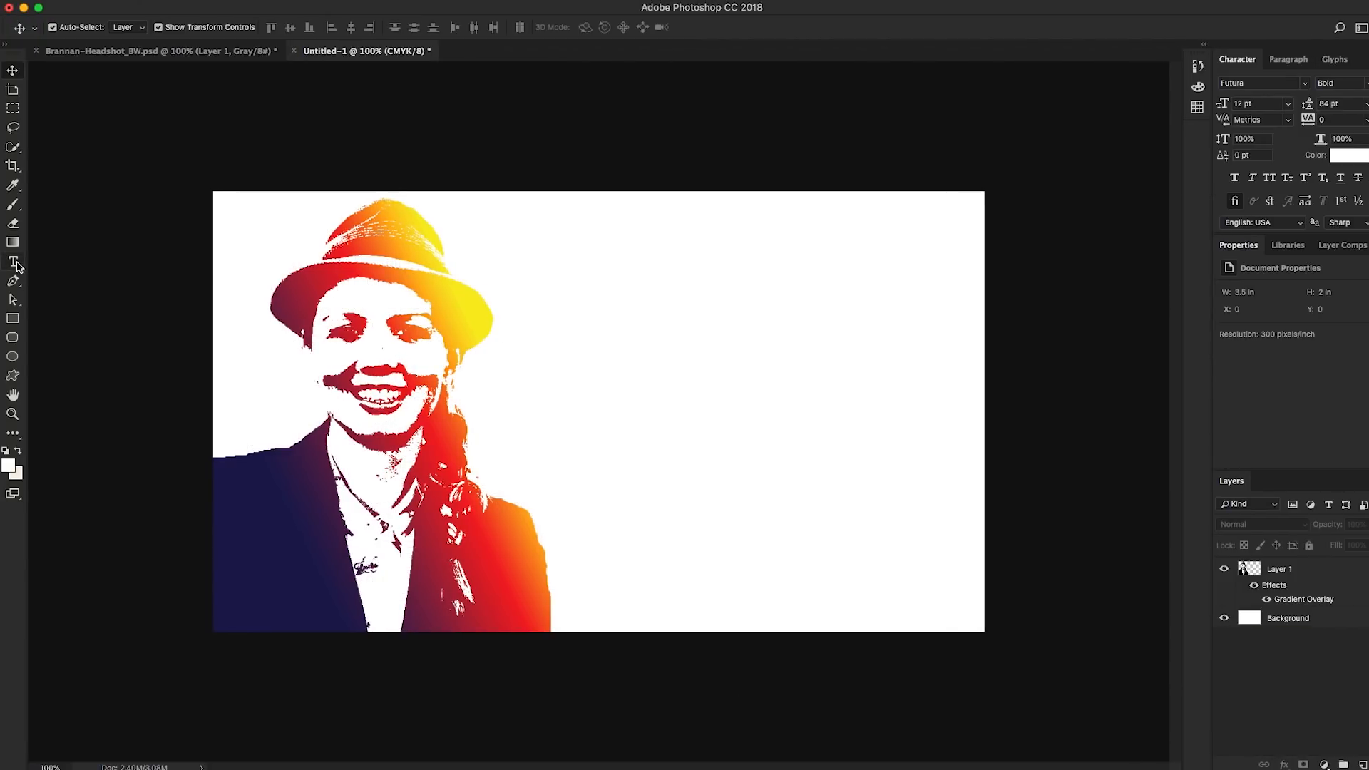
# Add the headline "Create Better Video." beside the portrait, coloured with the navy sampled from the jacket
pyautogui.click(13, 262)
pyautogui.click(532, 418)
pyautogui.write('Brannan')
pyautogui.press('super+a')
pyautogui.click(1361, 154)
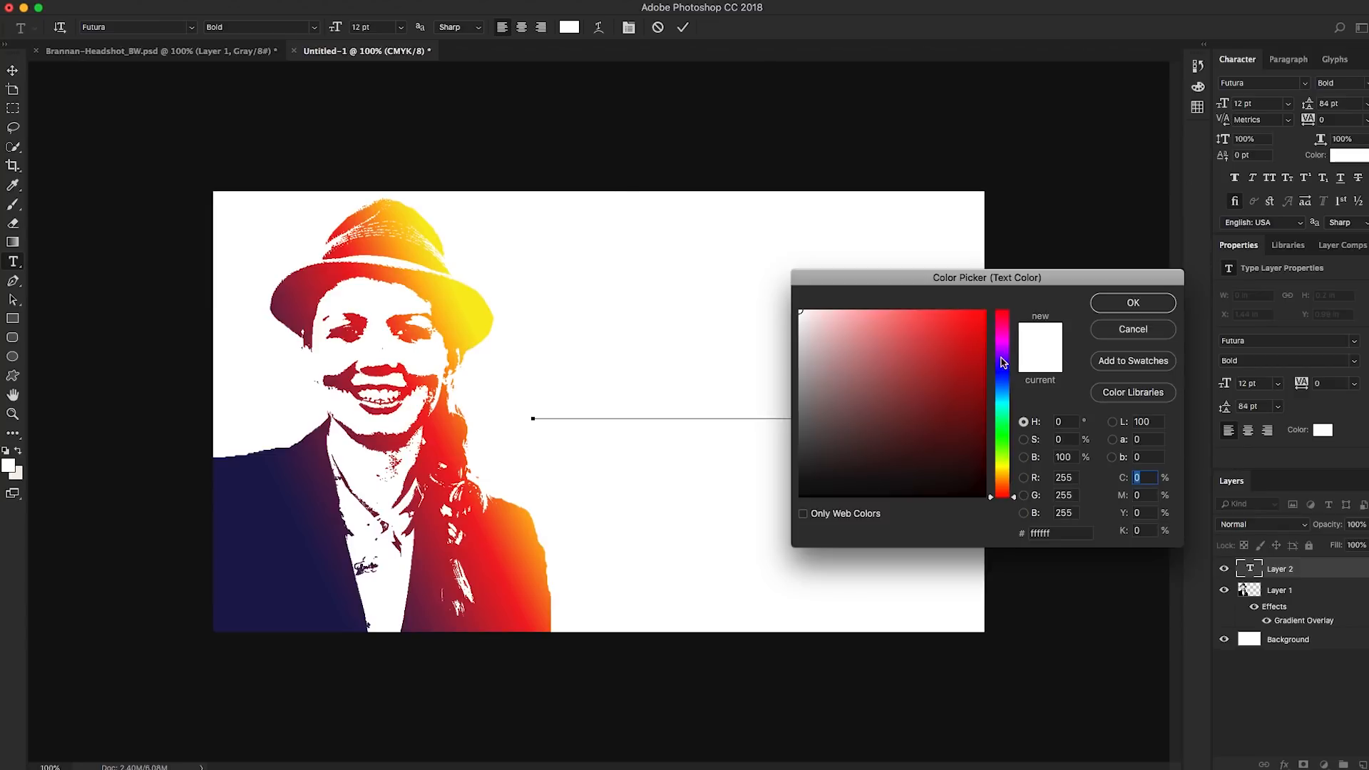
pyautogui.click(244, 575)
pyautogui.press('Return')
pyautogui.write('Video.')
pyautogui.click(596, 485)
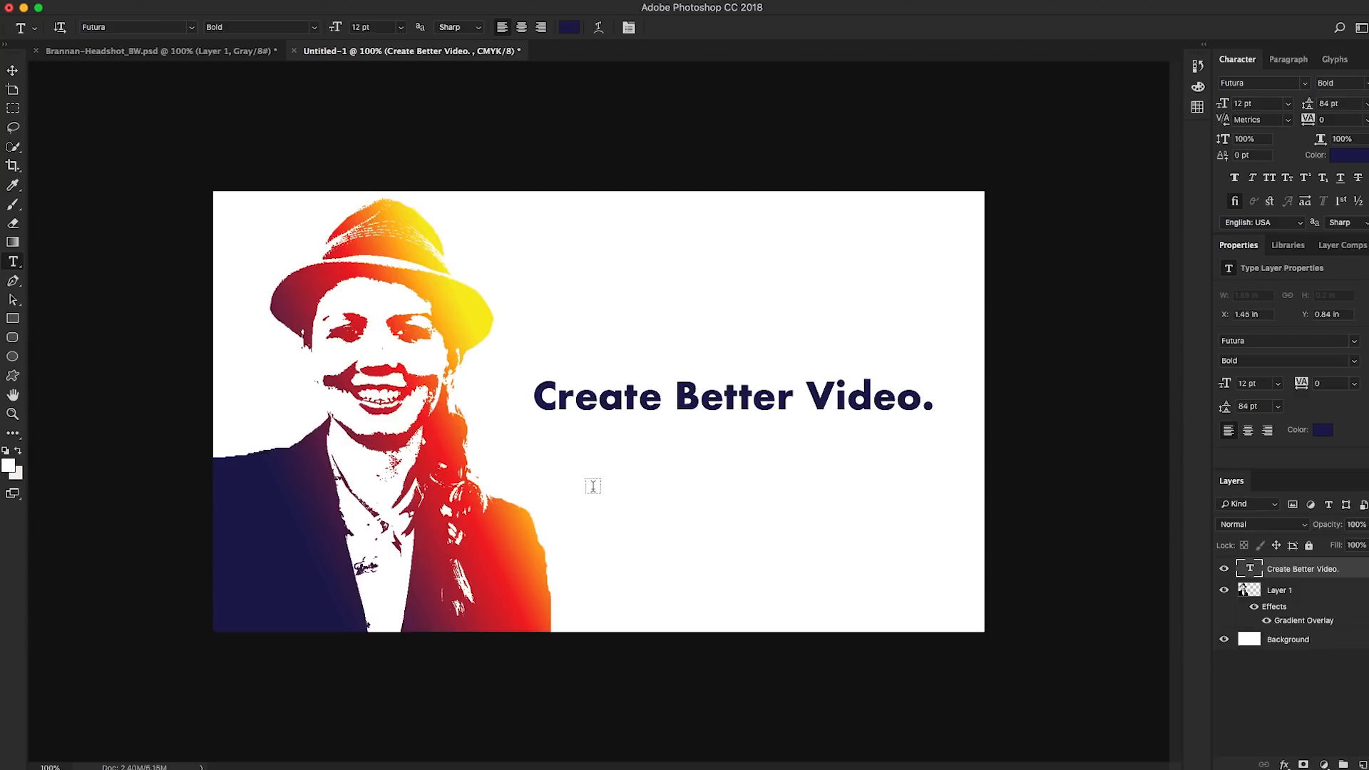
# Add the text "premieregal.com" as a separate layer below the headline and set its font style to Medium
pyautogui.click(596, 485)
pyautogui.write('premieregal.com')
pyautogui.press('super+a')
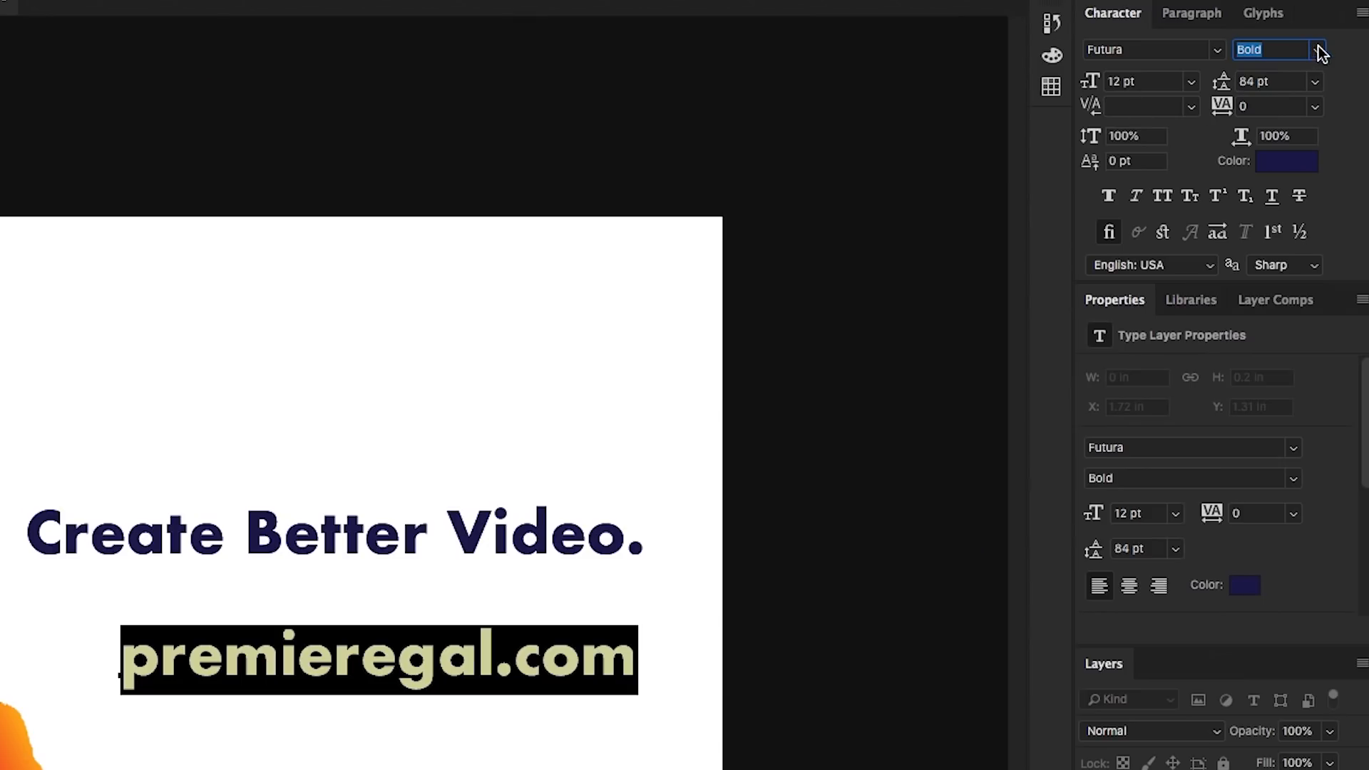
pyautogui.click(1320, 51)
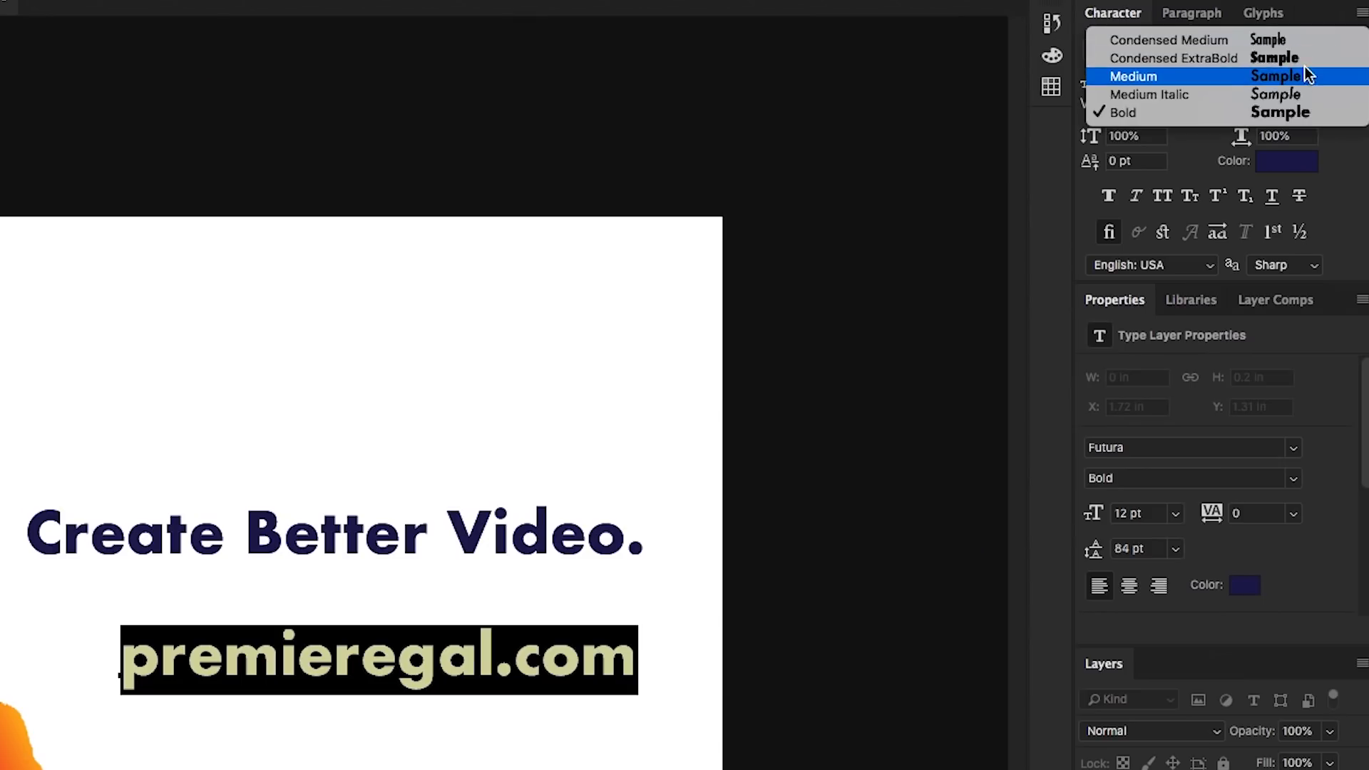
pyautogui.click(1176, 76)
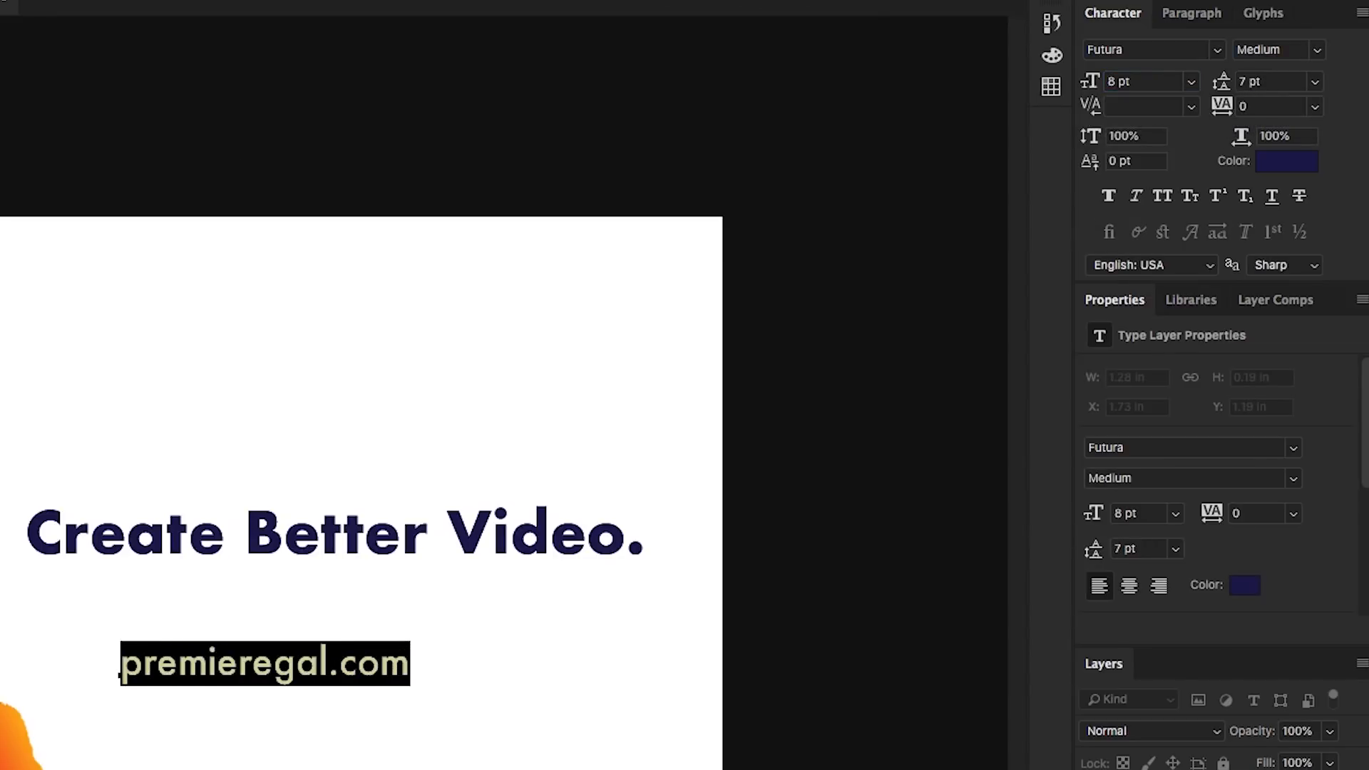
# Shrink the web address to 8 pt and place it directly beneath the right end of the headline
pyautogui.click(1, 28)
pyautogui.moveTo(335, 667); pyautogui.dragTo(852, 457)
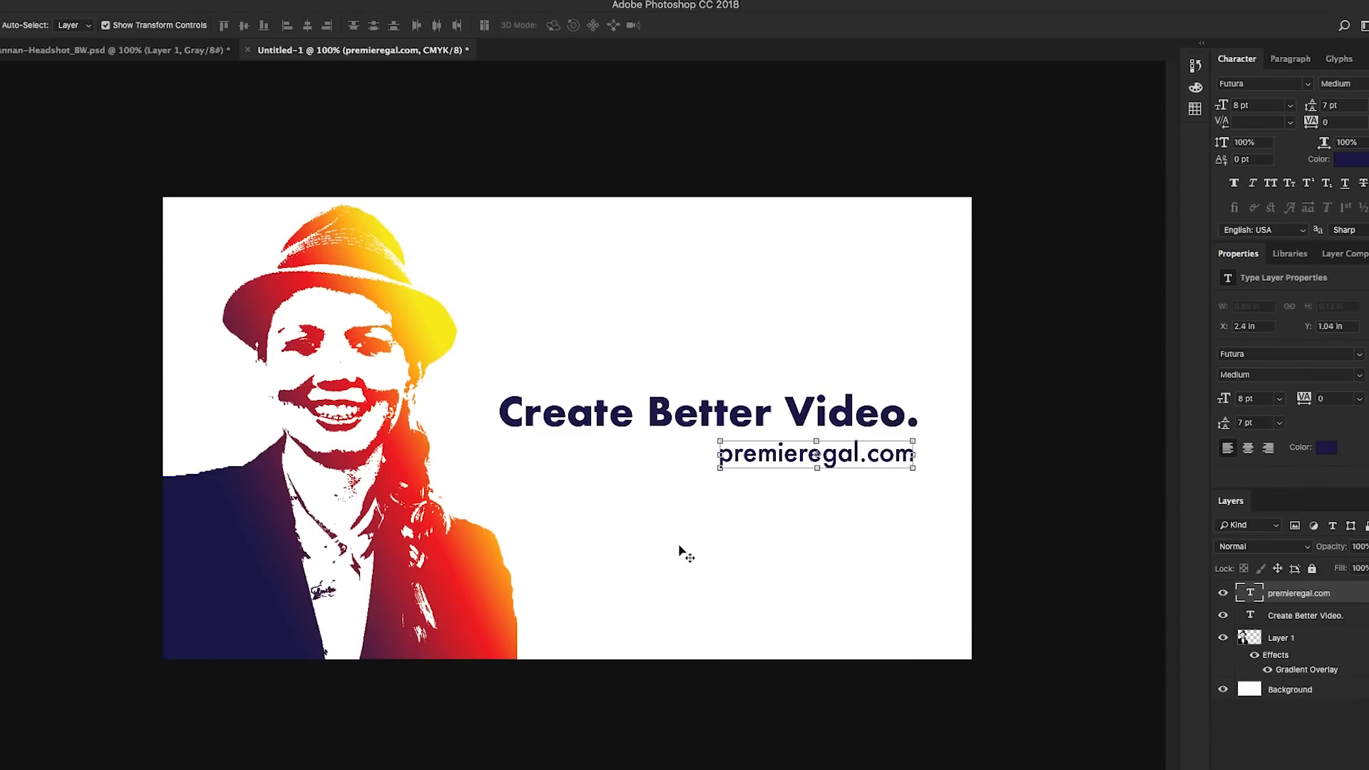
pyautogui.click(684, 554)
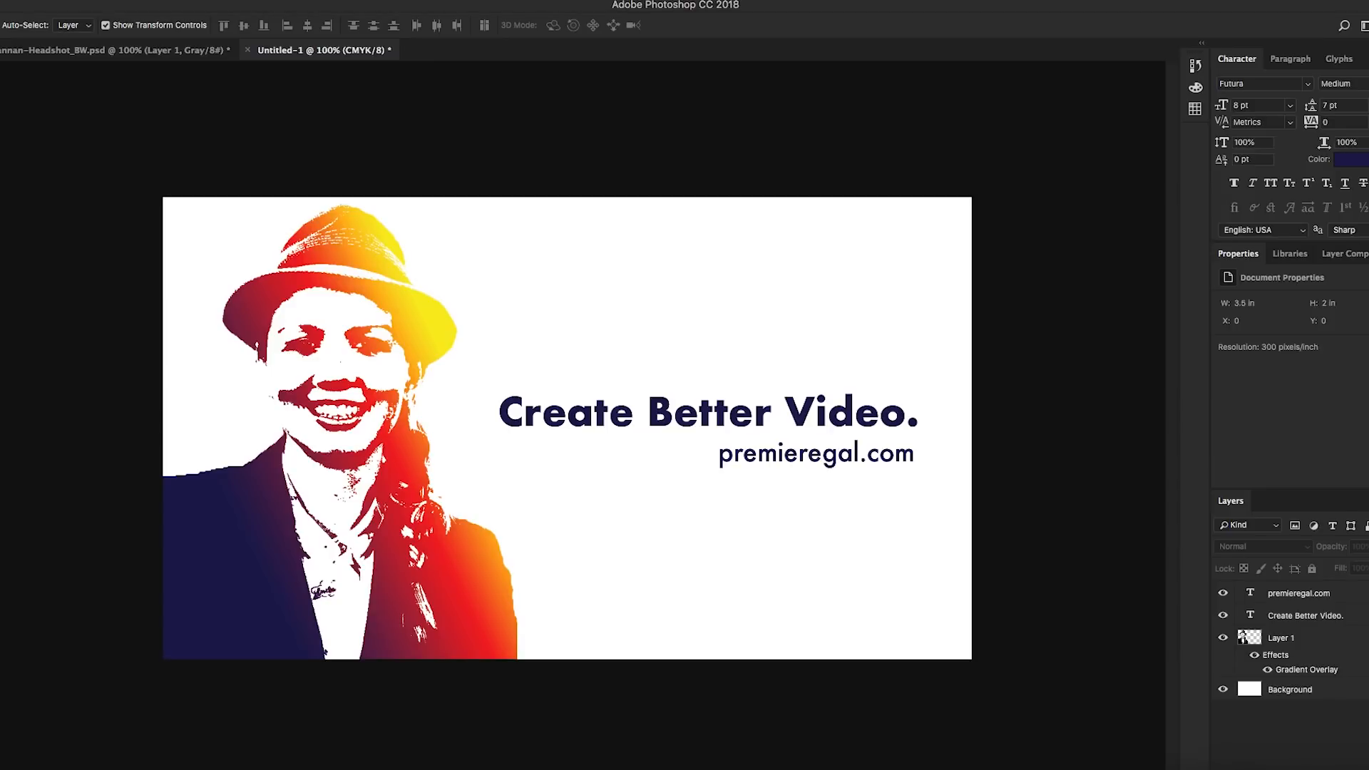
# Place the Gal-dark-outline logo in the document, scale it to about 3.9% and move it above the headline's first word
pyautogui.click(2, 769)
pyautogui.click(876, 262)
pyautogui.moveTo(971, 220); pyautogui.dragTo(748, 559)
pyautogui.moveTo(810, 609); pyautogui.dragTo(671, 316)
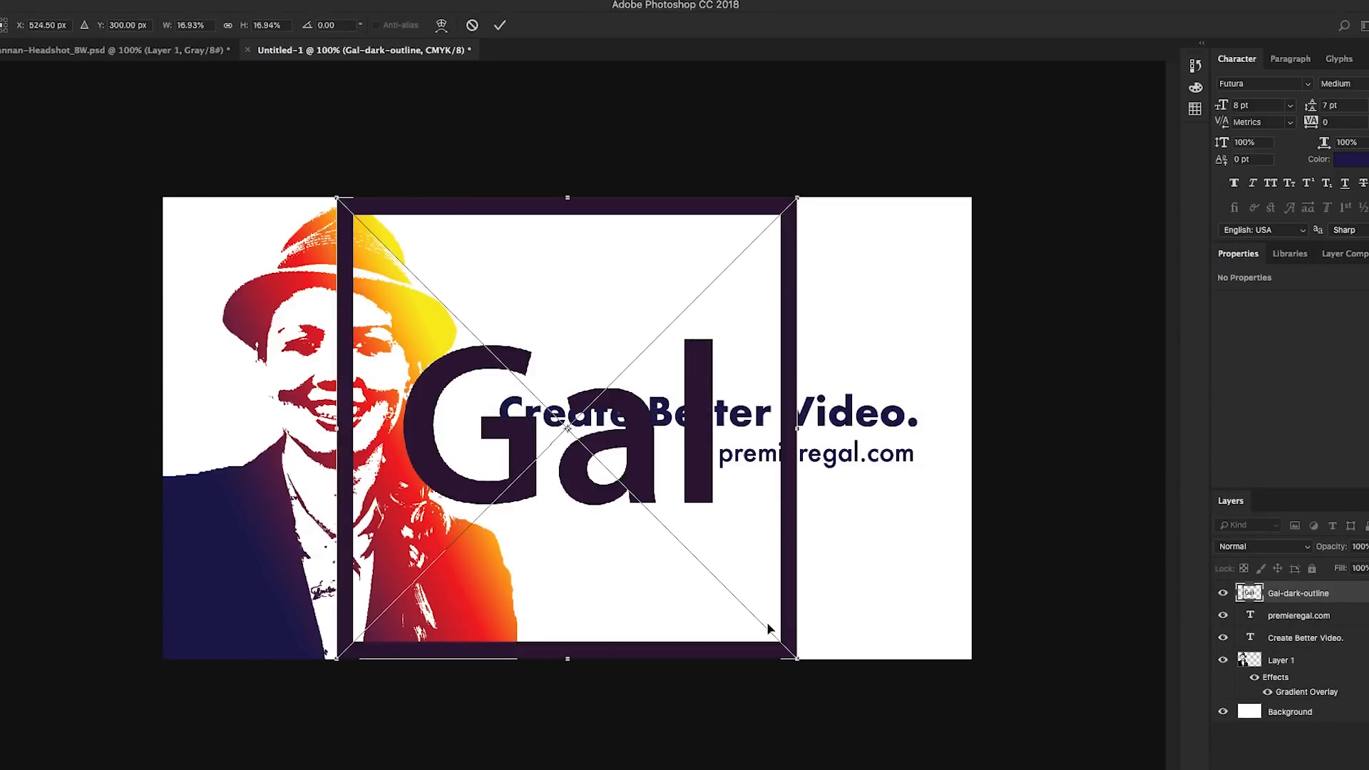
pyautogui.moveTo(801, 660); pyautogui.dragTo(612, 345)
pyautogui.moveTo(588, 295); pyautogui.dragTo(588, 328)
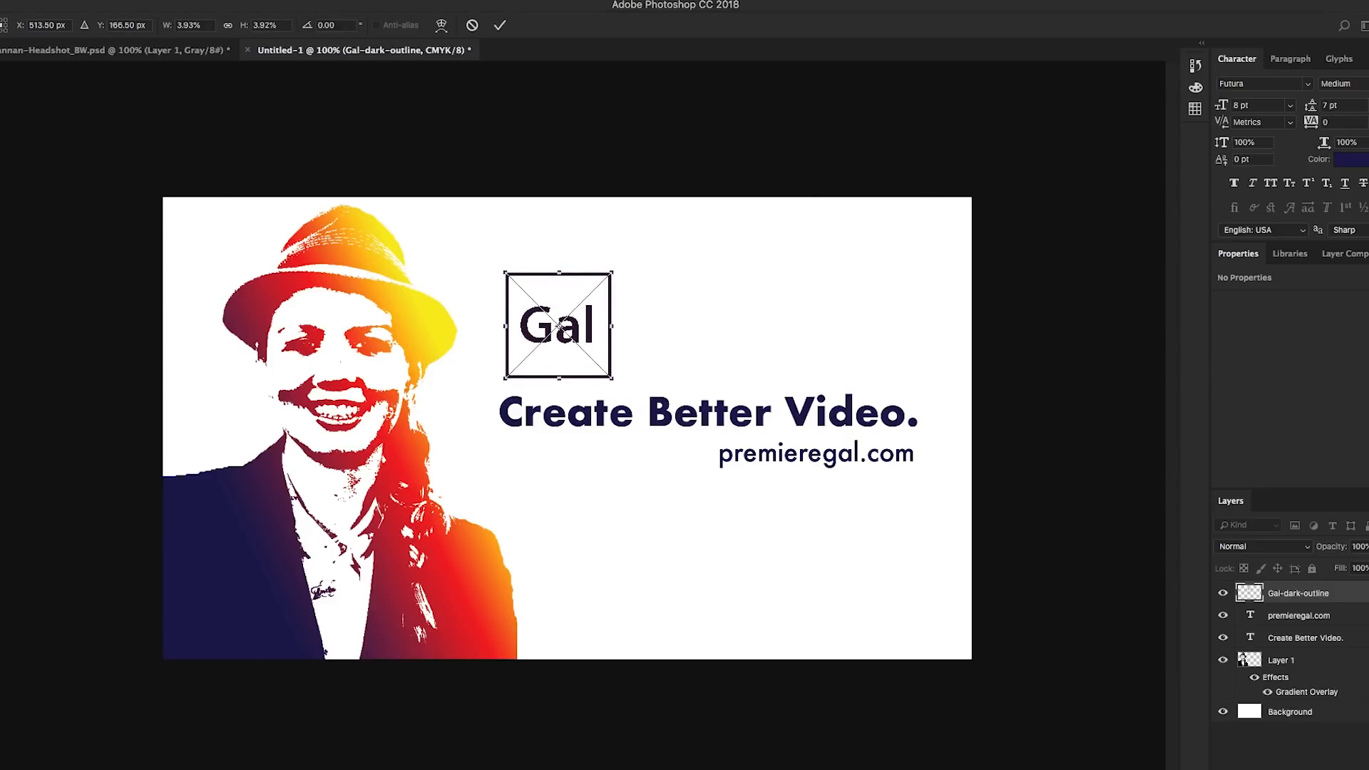
# Commit the logo's scaling and nudge it to about X 1.46 in, Y 0.33 in, in line with the headline's left edge
pyautogui.press('v')
pyautogui.click(820, 273)
pyautogui.moveTo(596, 329); pyautogui.dragTo(593, 330)
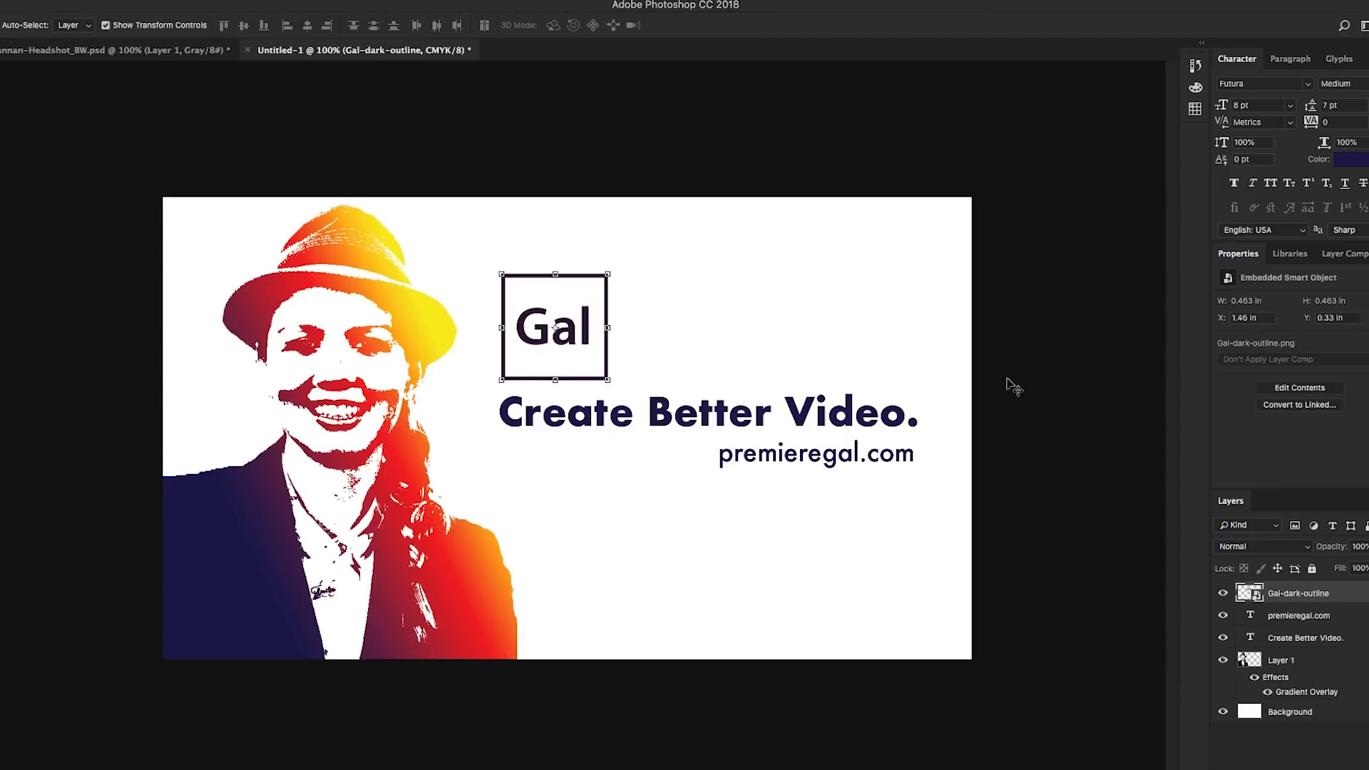
# Switch to the browser and look through the Envato Elements graphic templates found for "branding / identity mock-up"
pyautogui.moveTo(931, 508); pyautogui.dragTo(581, 362)
pyautogui.click(37, 327)
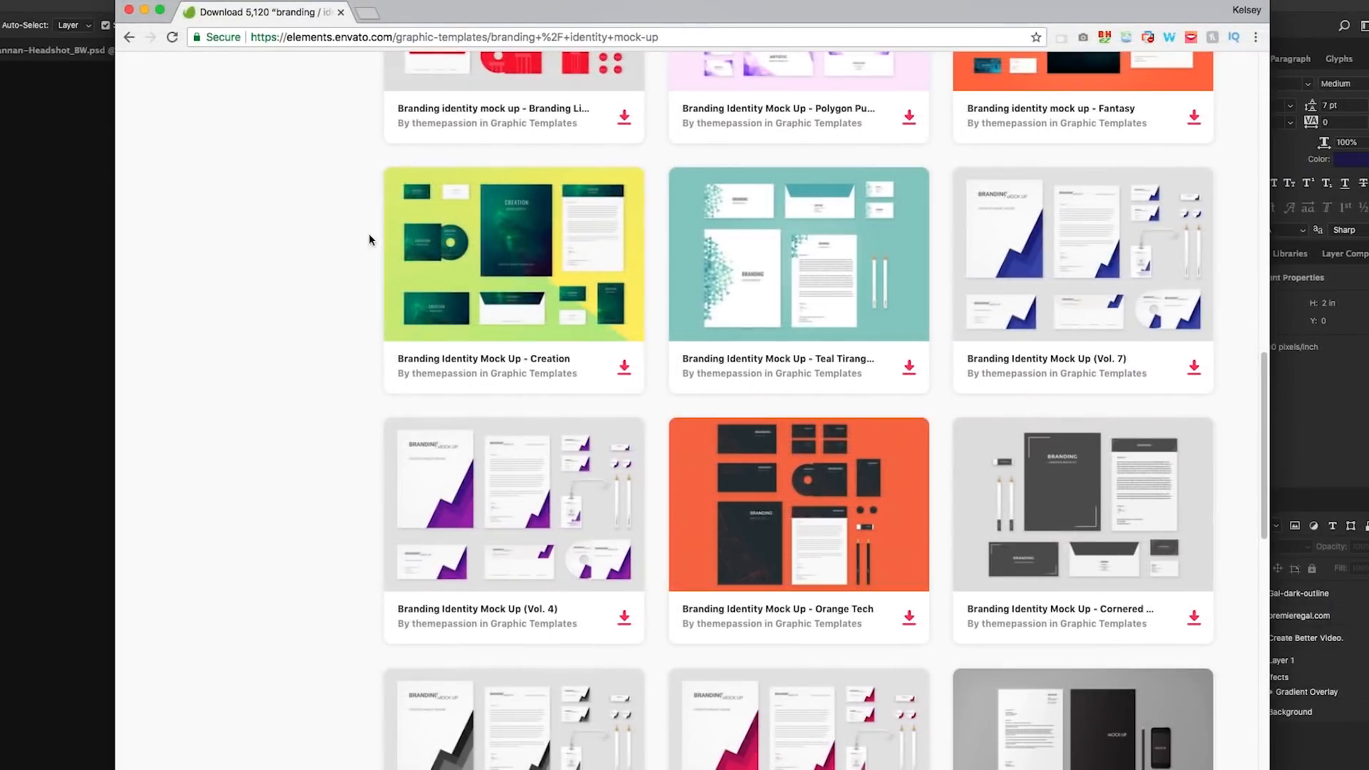
pyautogui.scroll(10, 396, 265)
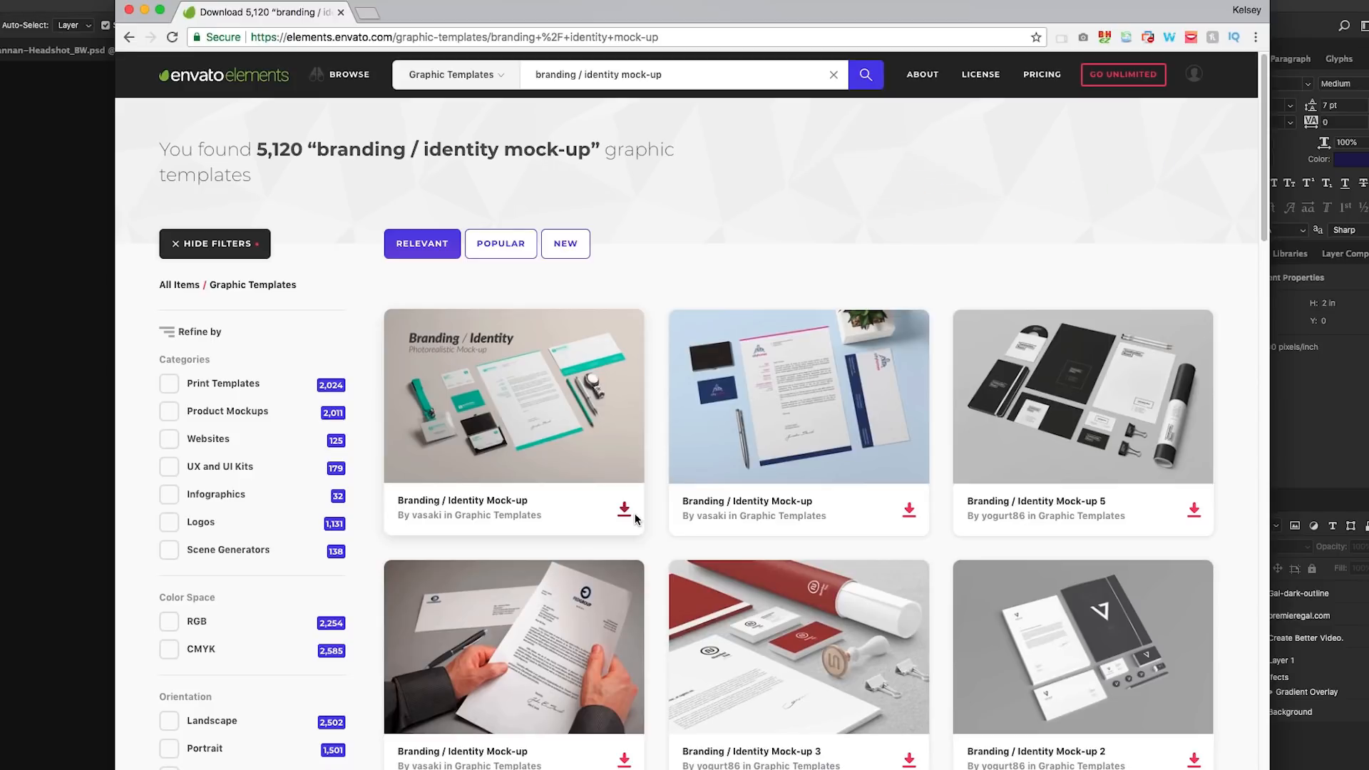
# Open 03.psd from the PSDs folder of the downloaded branding identity mock-up in Photoshop
pyautogui.click(848, 163)
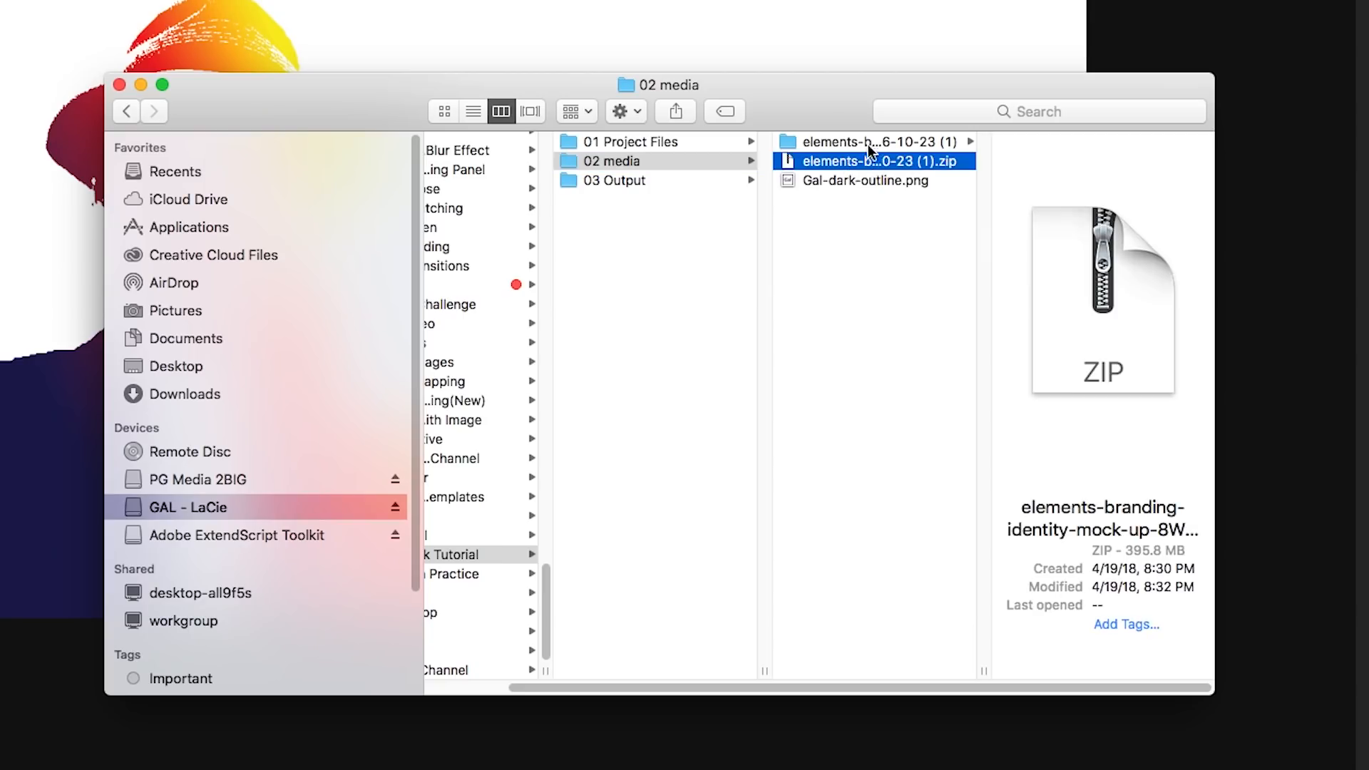
pyautogui.click(866, 142)
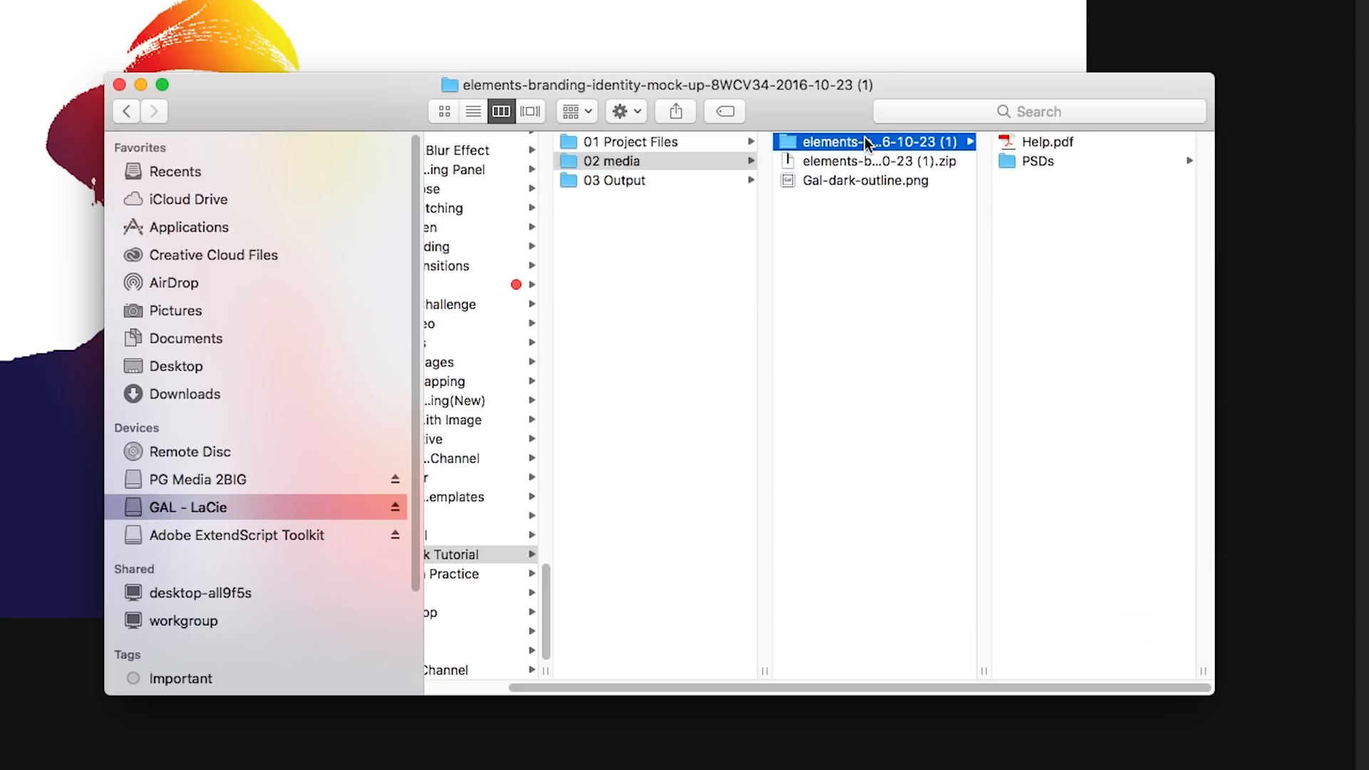
pyautogui.moveTo(865, 95); pyautogui.dragTo(411, 80)
pyautogui.click(604, 141)
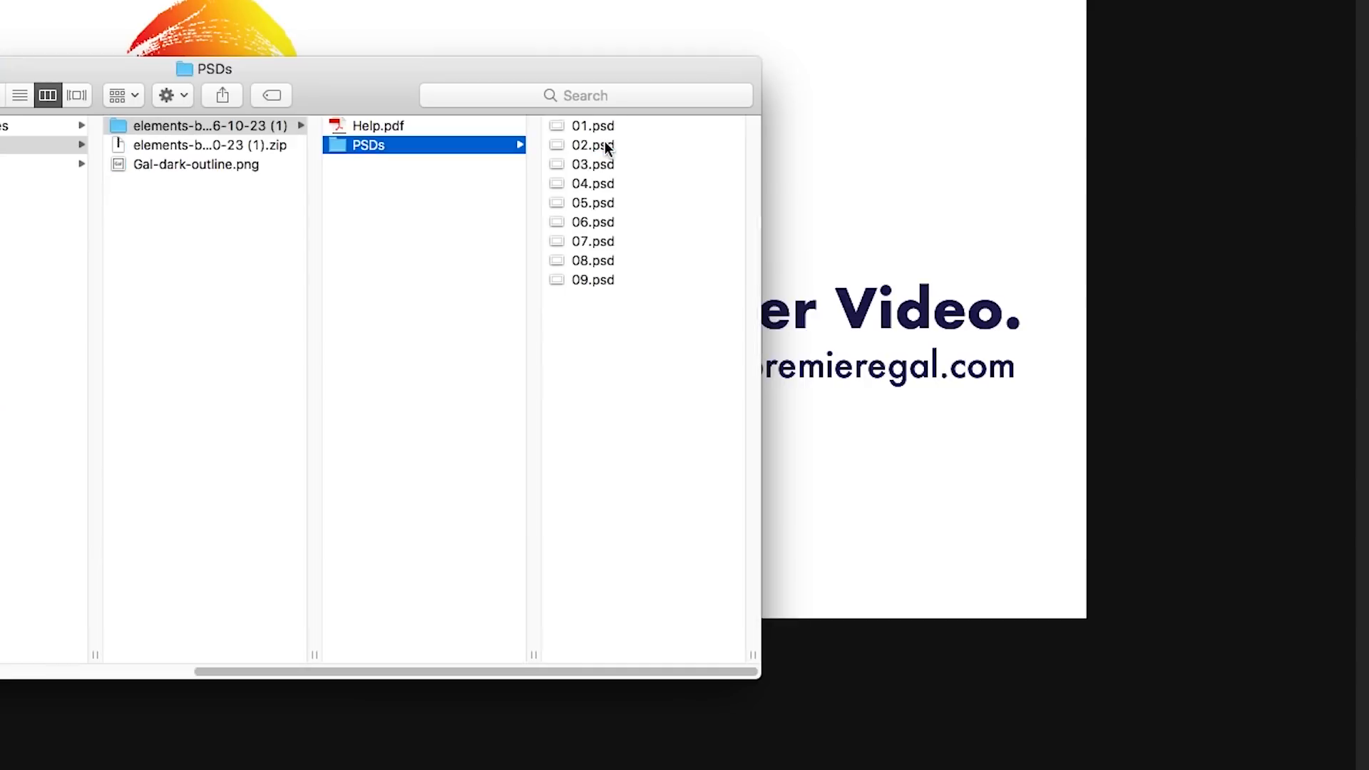
pyautogui.click(582, 166)
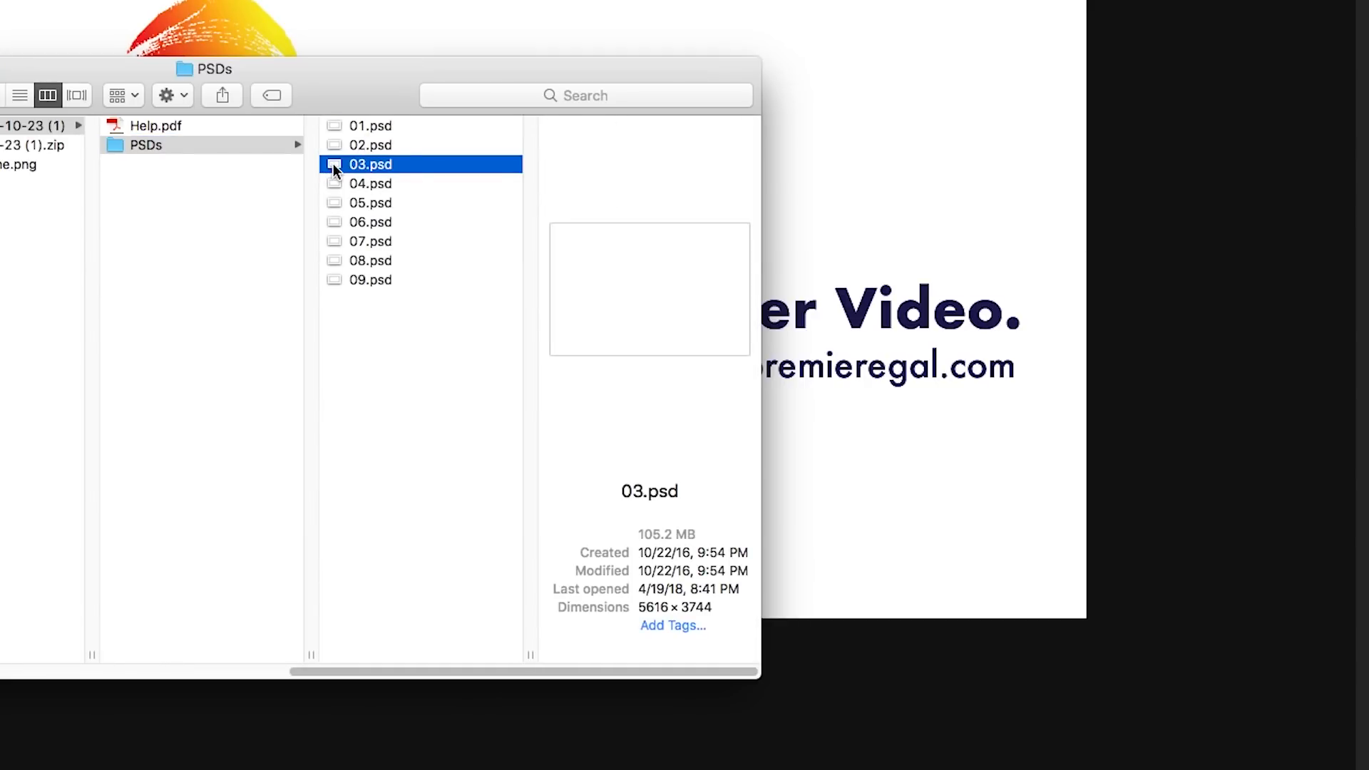
pyautogui.doubleClick(334, 166)
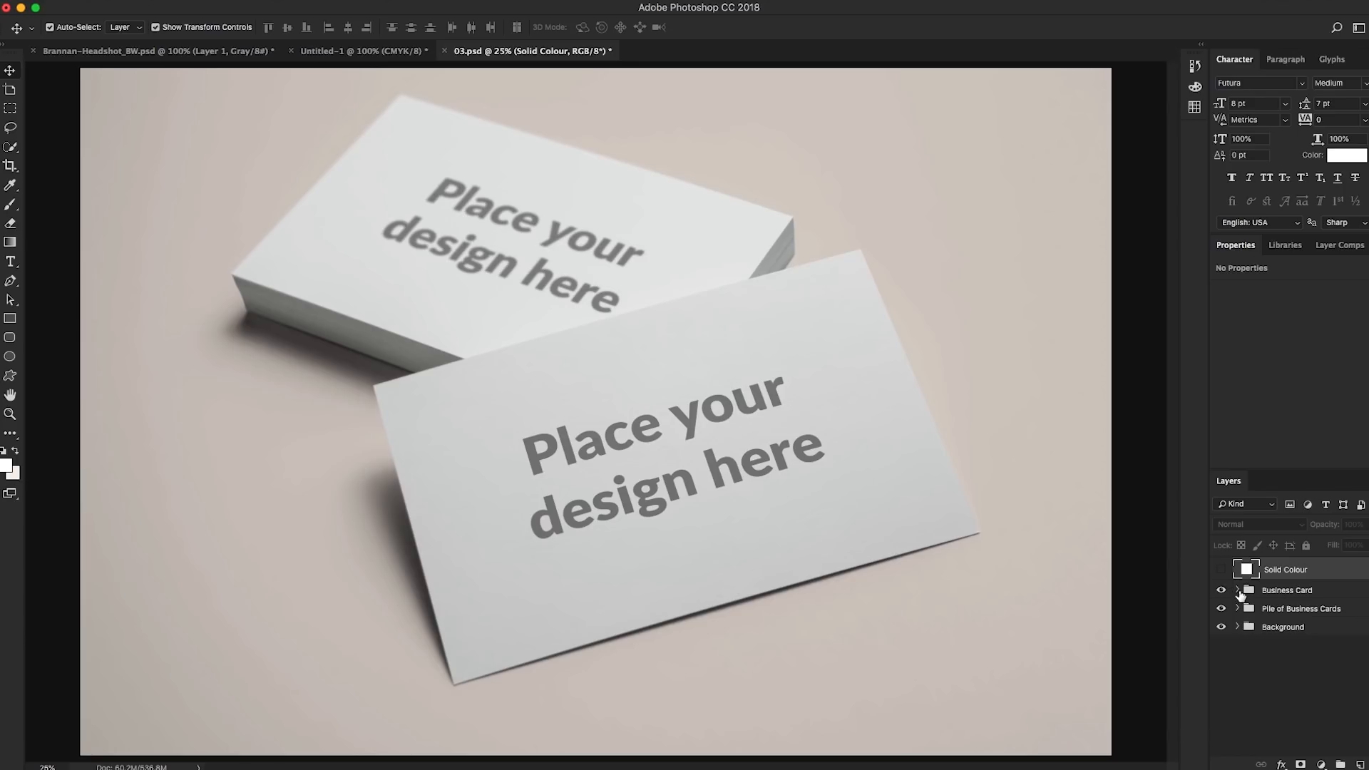
# Hide the CHANGE DESIGN placeholder layers in the Business Card and Pile of Business Cards groups
pyautogui.click(1238, 591)
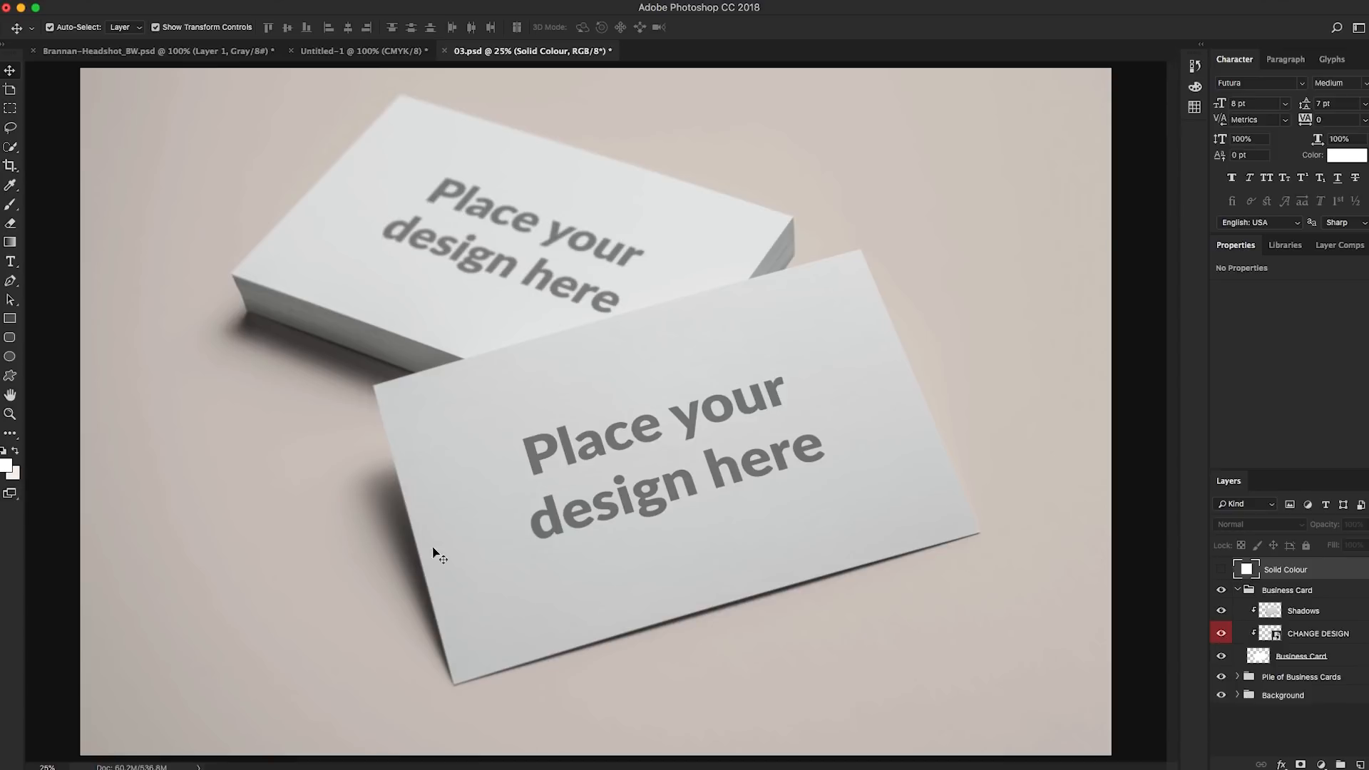
pyautogui.click(10, 415)
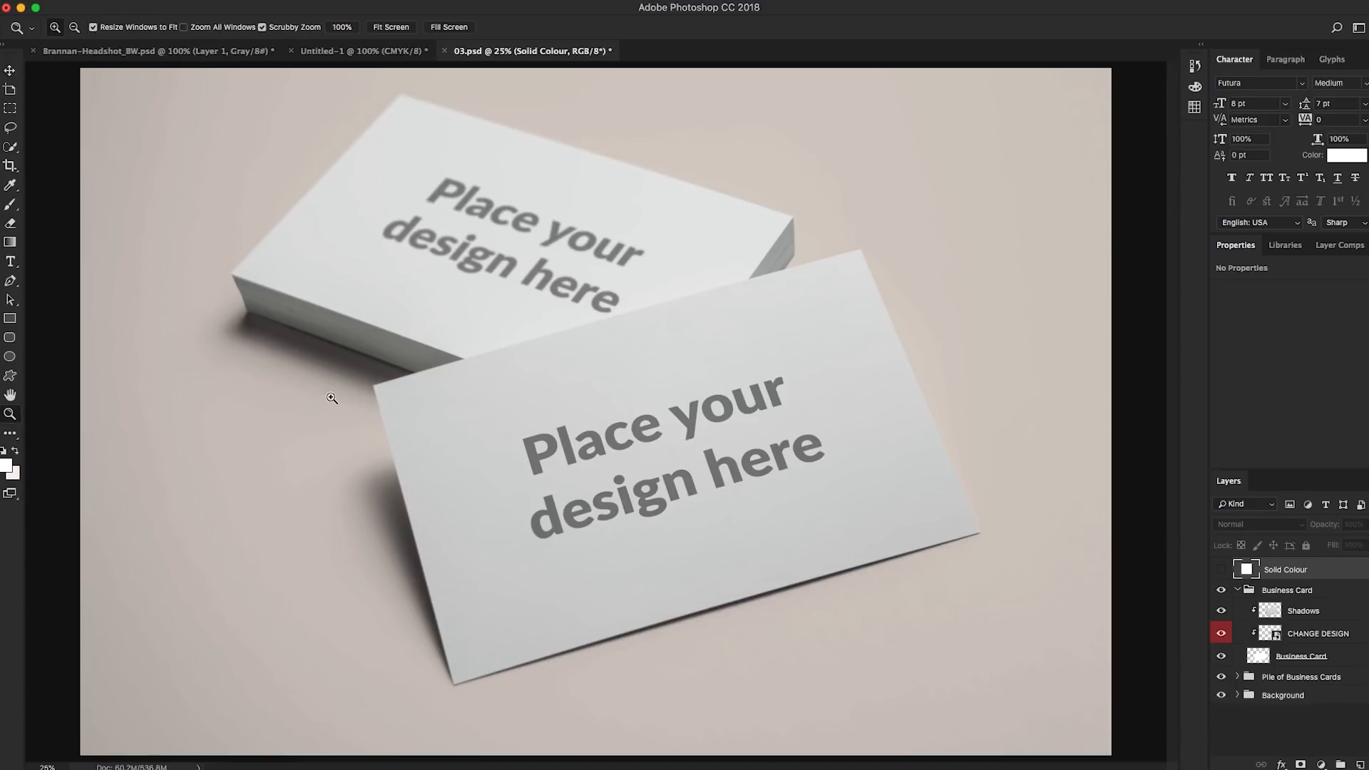
pyautogui.keyDown('alt'); pyautogui.click(360, 405); pyautogui.keyUp('alt')
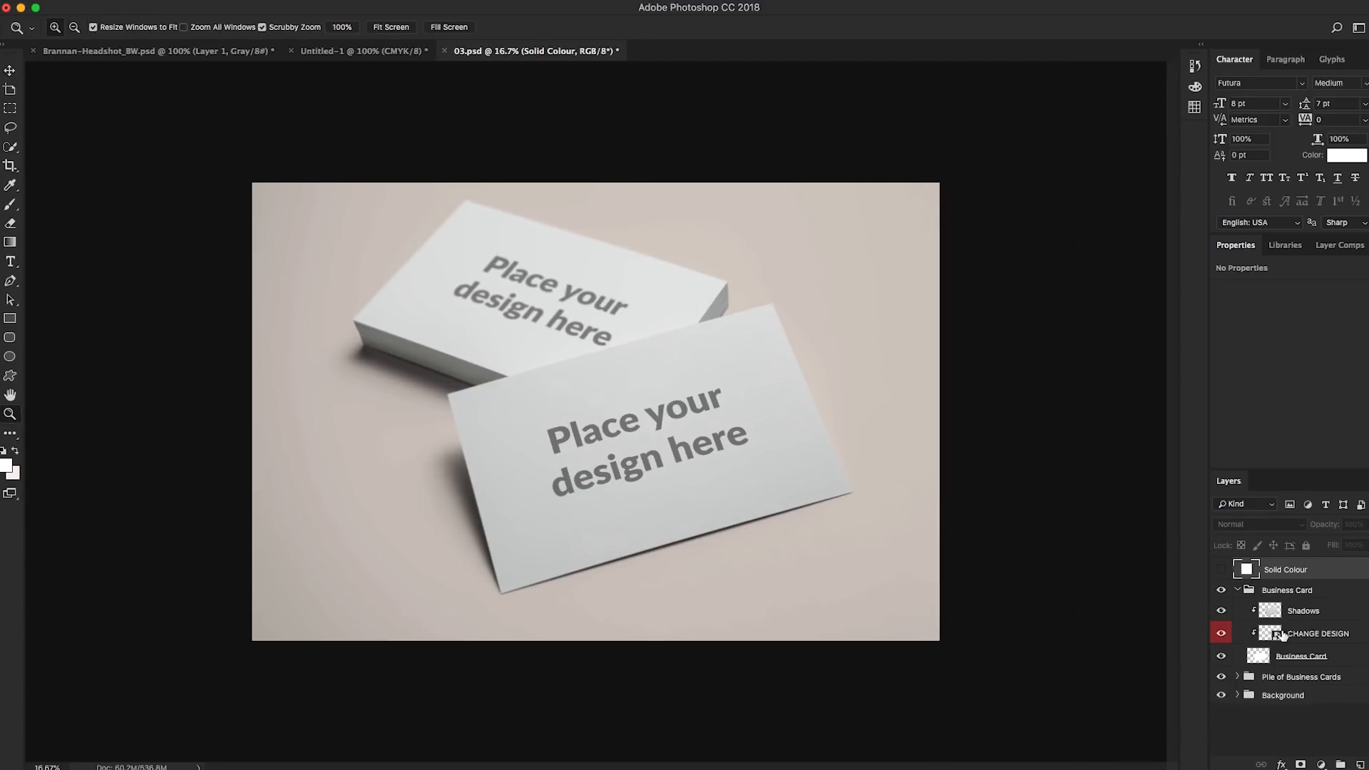
pyautogui.click(1220, 634)
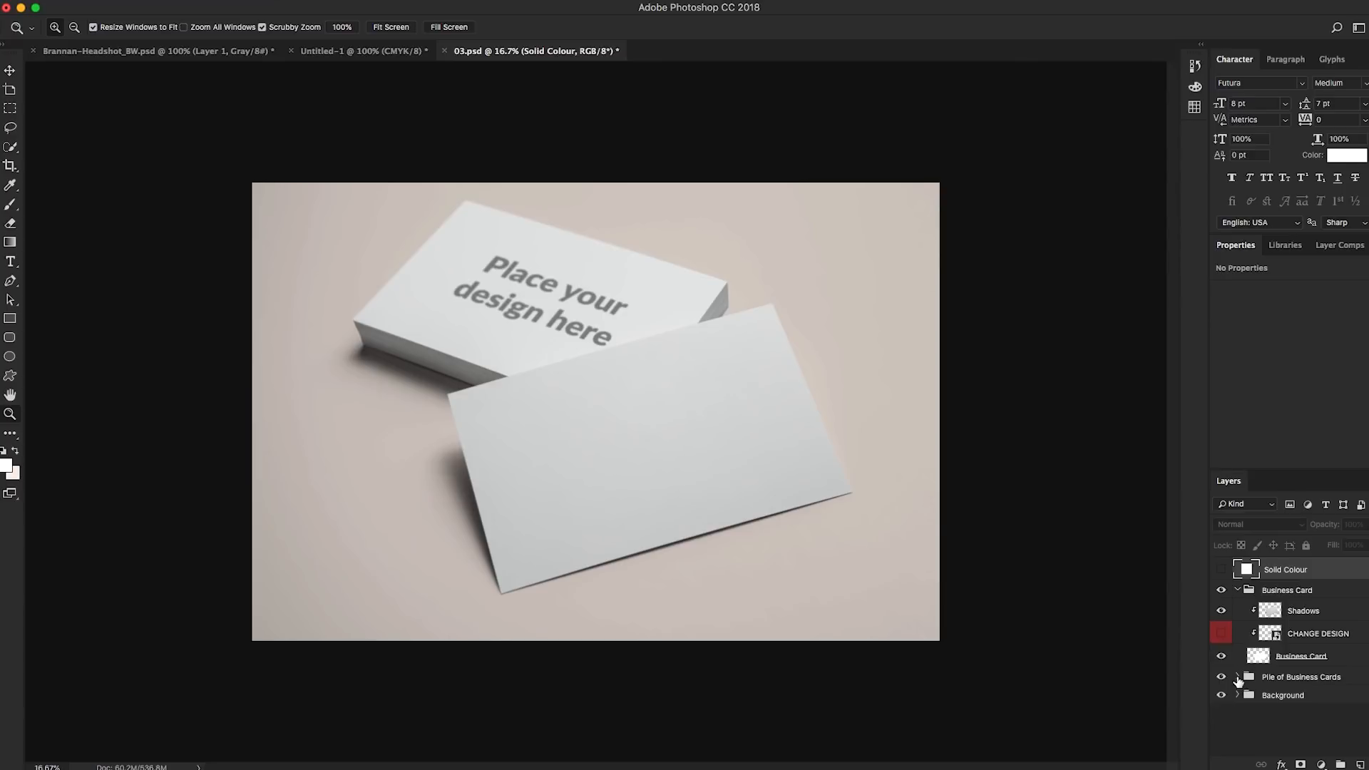
pyautogui.click(1237, 677)
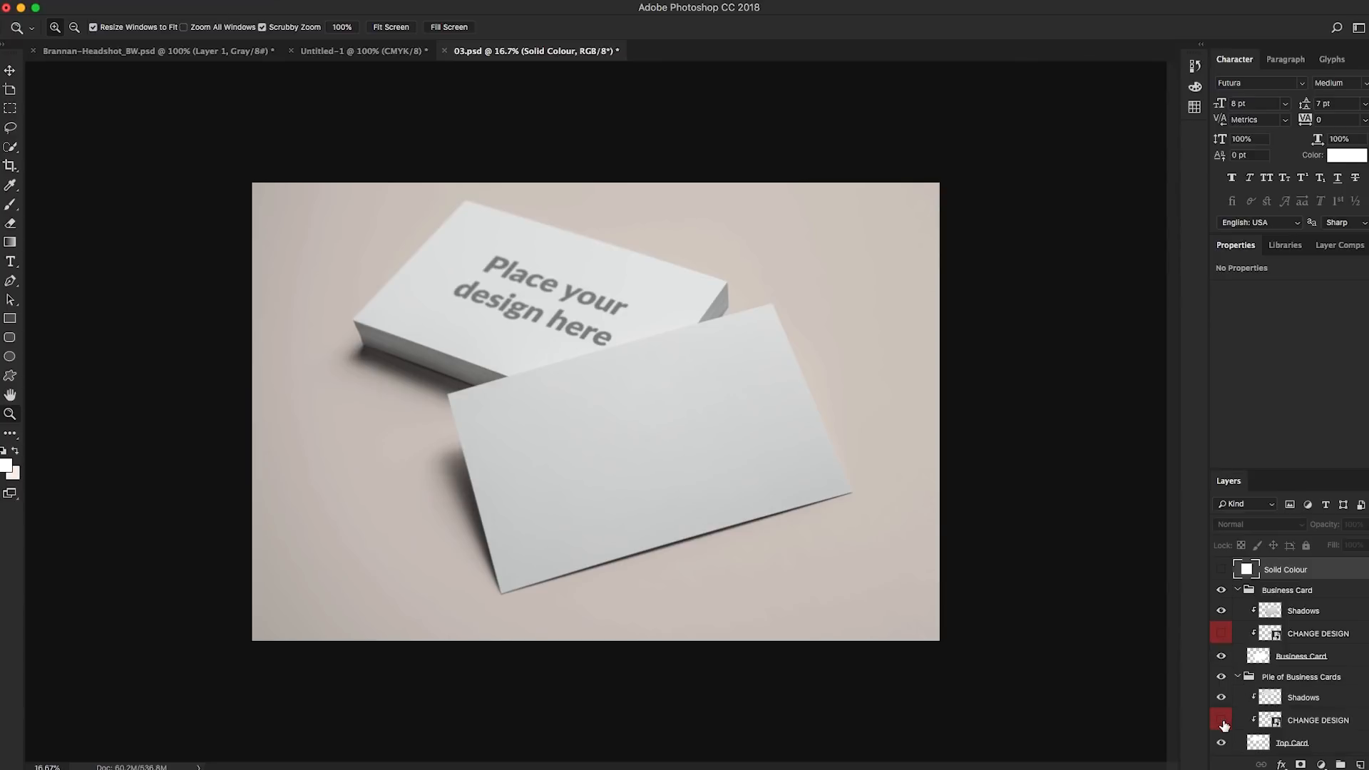
# Copy the portrait layer from Untitled-1 into 03.psd and enlarge it to fit the left side of the front card
pyautogui.click(370, 56)
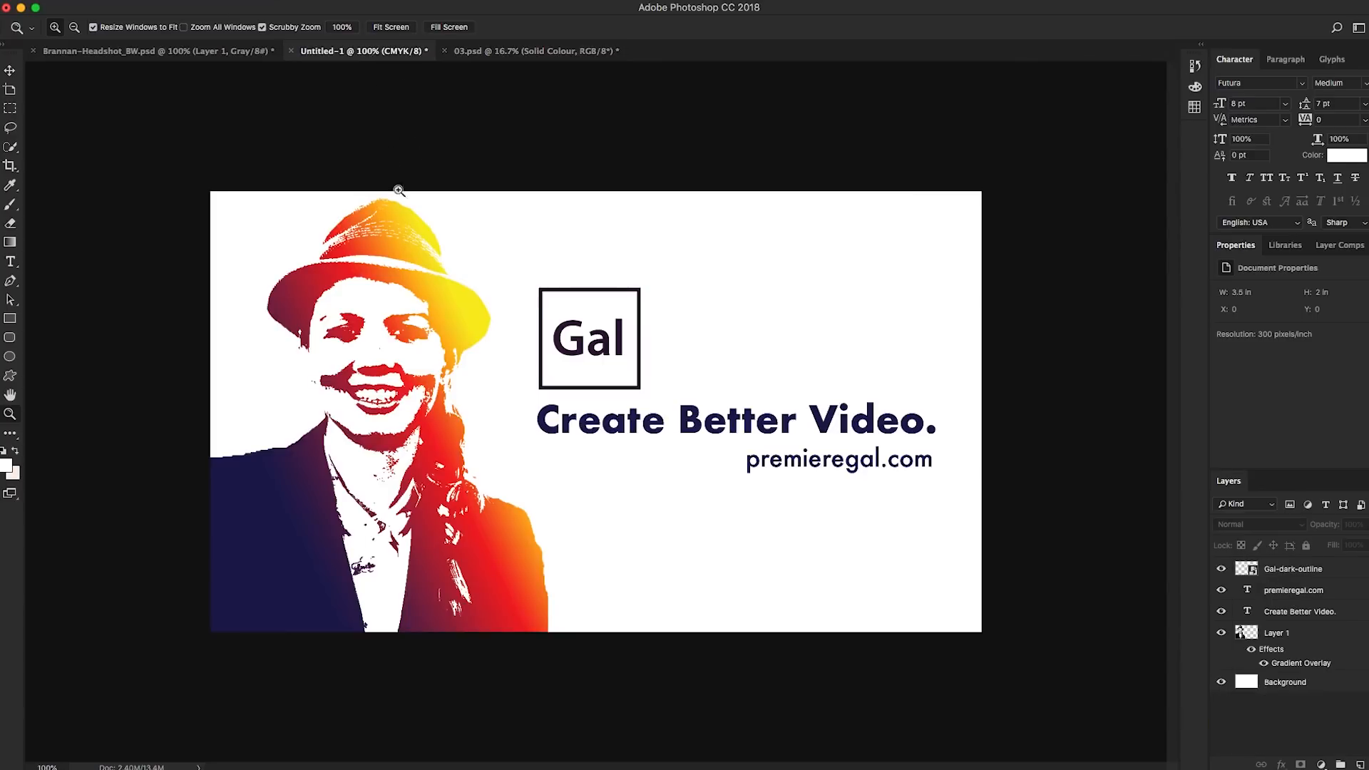
pyautogui.press('v')
pyautogui.moveTo(499, 228); pyautogui.dragTo(503, 54)
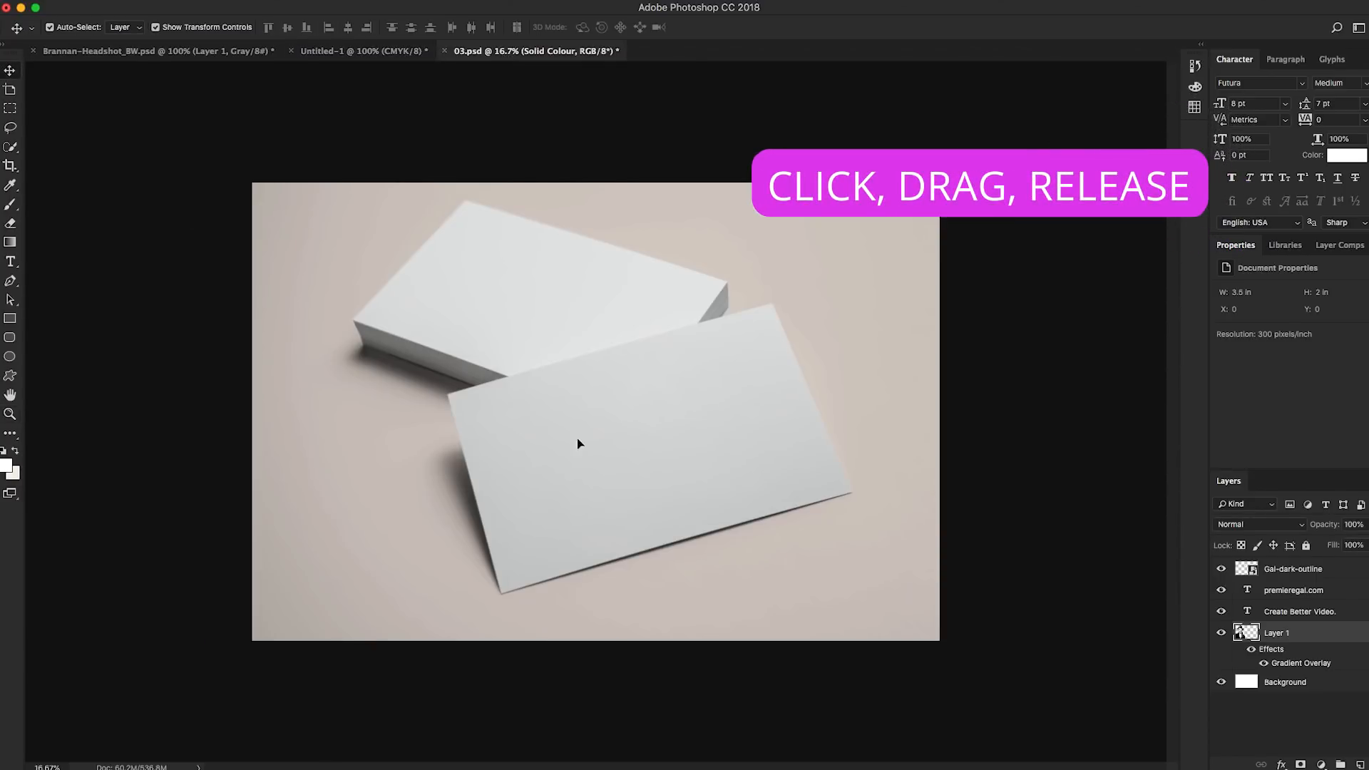
pyautogui.moveTo(586, 430); pyautogui.dragTo(589, 433)
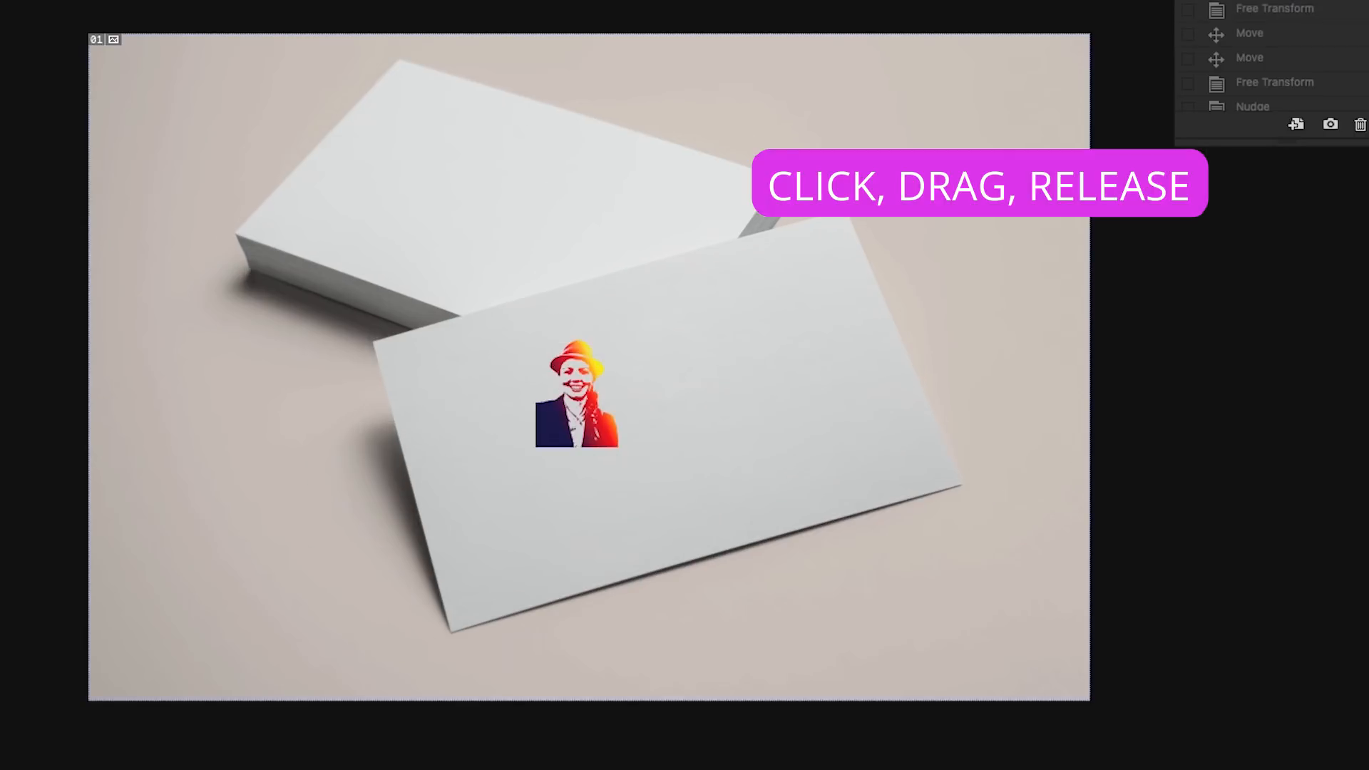
pyautogui.hotkey('ctrl', 't')
pyautogui.moveTo(618, 446); pyautogui.dragTo(610, 576)
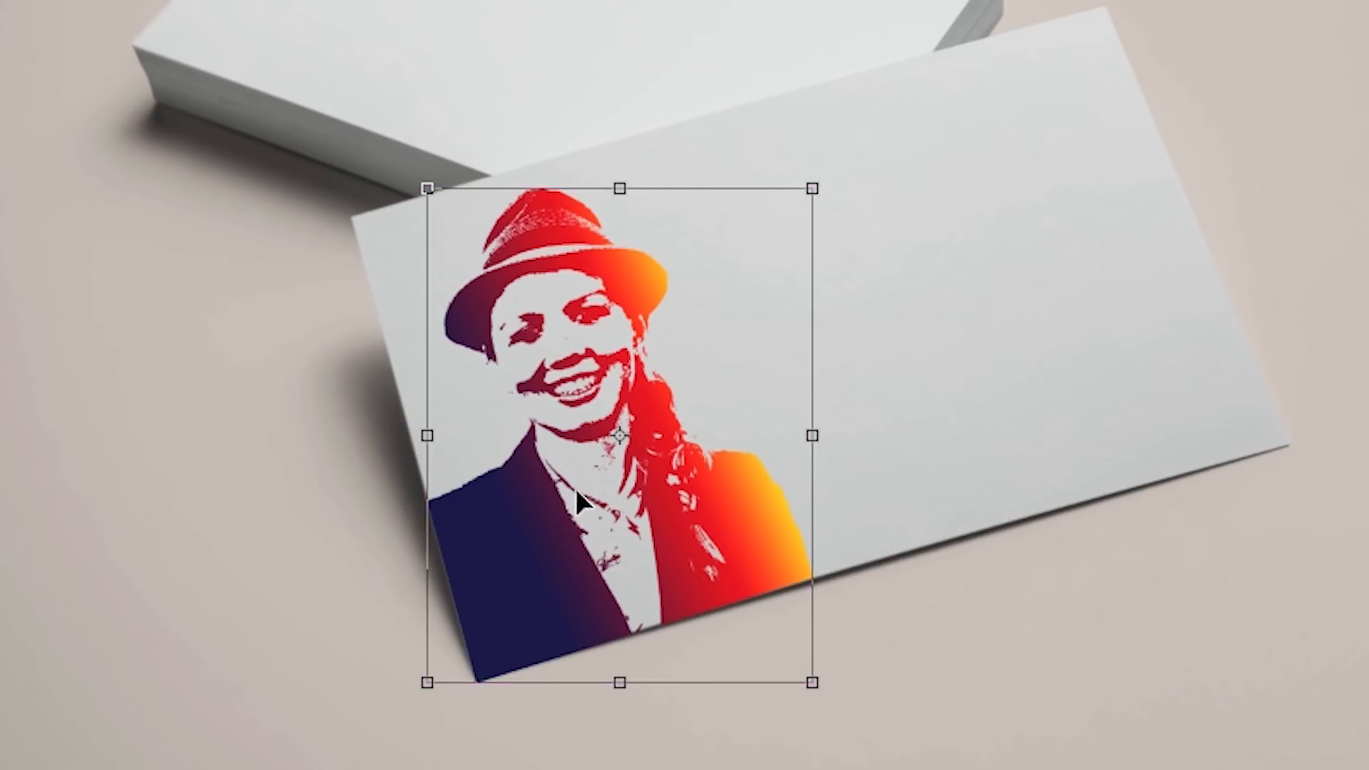
# Duplicate the portrait onto the left end of the stacked cards, rotating it about 47.7° and scaling it to about 76.9%
pyautogui.keyDown('alt'); pyautogui.moveTo(576, 490); pyautogui.dragTo(653, 427); pyautogui.keyUp('alt')
pyautogui.moveTo(717, 295); pyautogui.dragTo(440, 53)
pyautogui.moveTo(629, 0); pyautogui.dragTo(716, 156)
pyautogui.moveTo(516, 297); pyautogui.dragTo(507, 262)
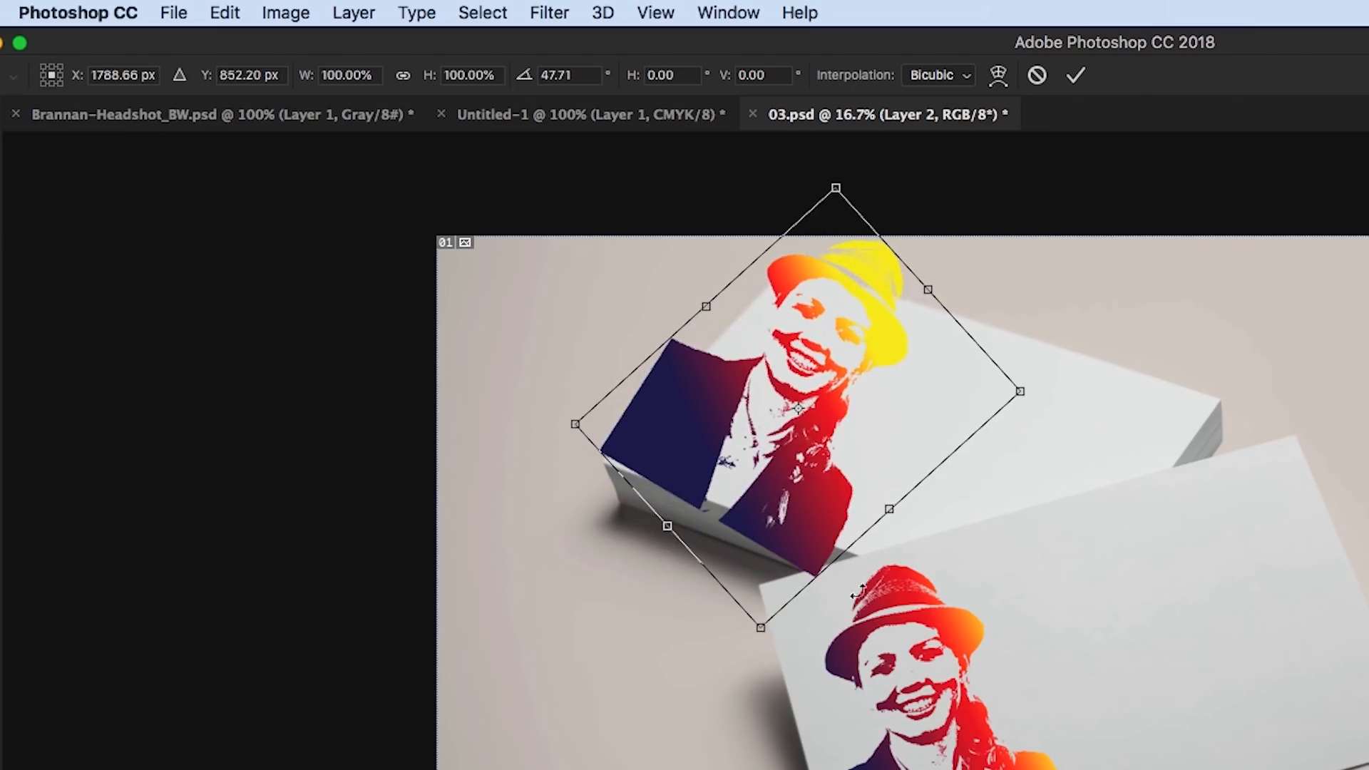
pyautogui.moveTo(762, 629); pyautogui.dragTo(769, 520)
pyautogui.moveTo(953, 404); pyautogui.dragTo(974, 400)
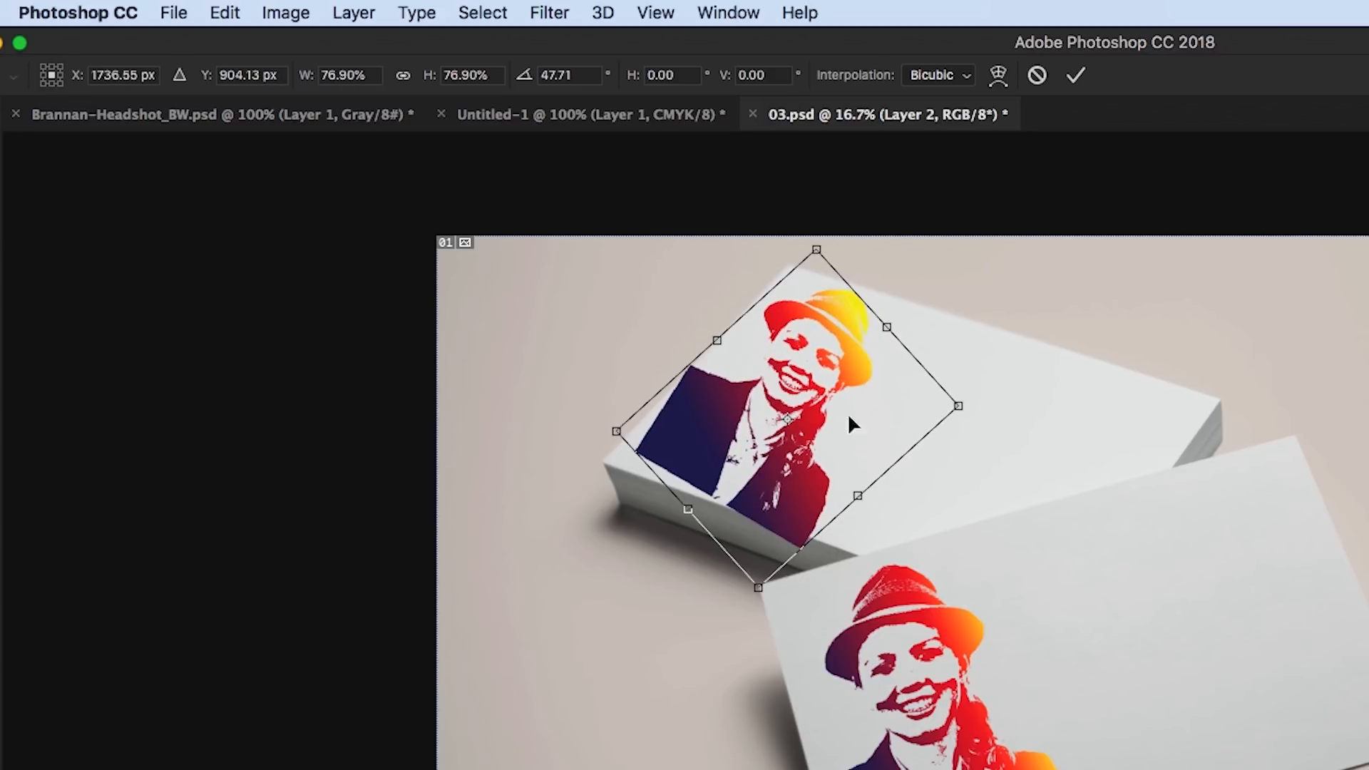
pyautogui.press('Return')
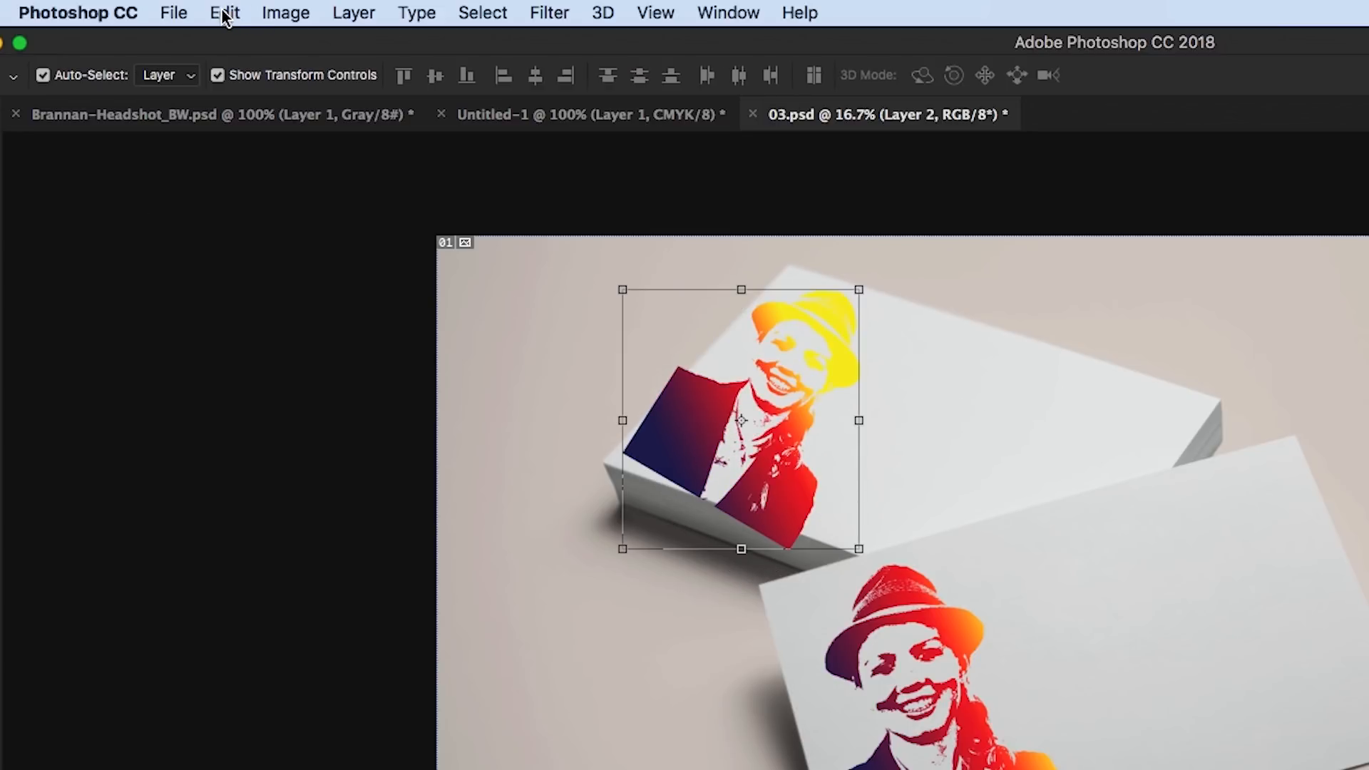
# Start a Perspective Warp on the duplicate portrait and lay out a quad around it along the top card's edges
pyautogui.click(224, 12)
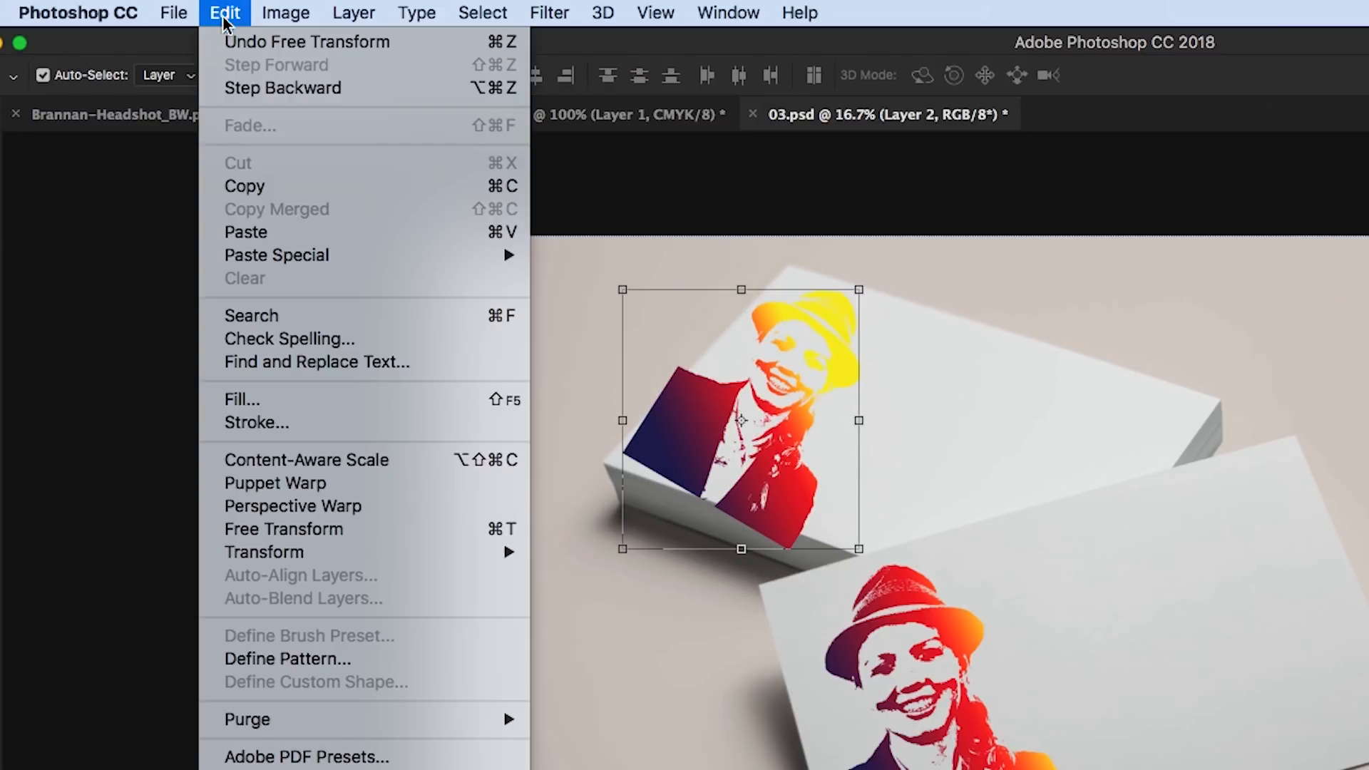
pyautogui.click(352, 508)
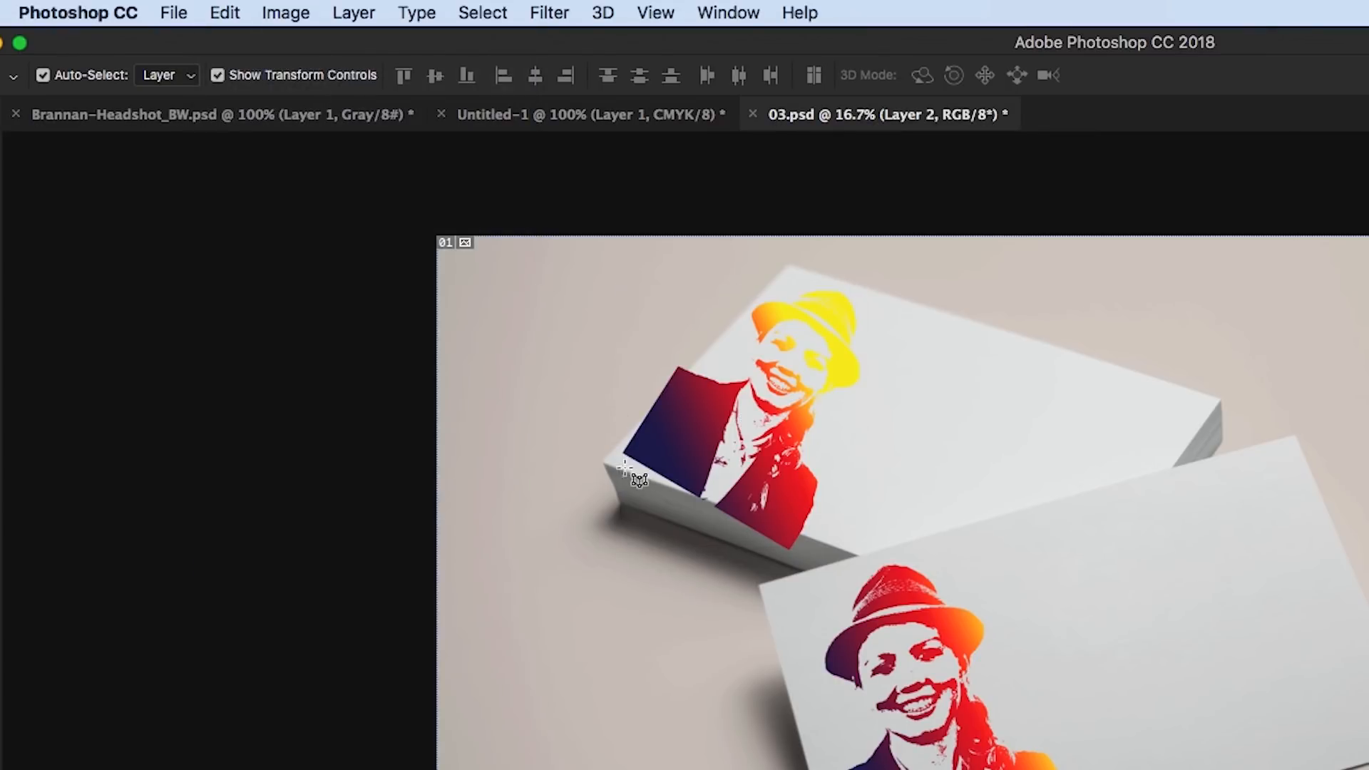
pyautogui.click(785, 272)
pyautogui.moveTo(788, 426); pyautogui.dragTo(606, 461)
pyautogui.moveTo(1011, 423); pyautogui.dragTo(813, 536)
pyautogui.moveTo(1011, 272); pyautogui.dragTo(966, 318)
# Warp the quad's corners so the duplicate portrait follows the top card's perspective, and apply the warp
pyautogui.press('w')
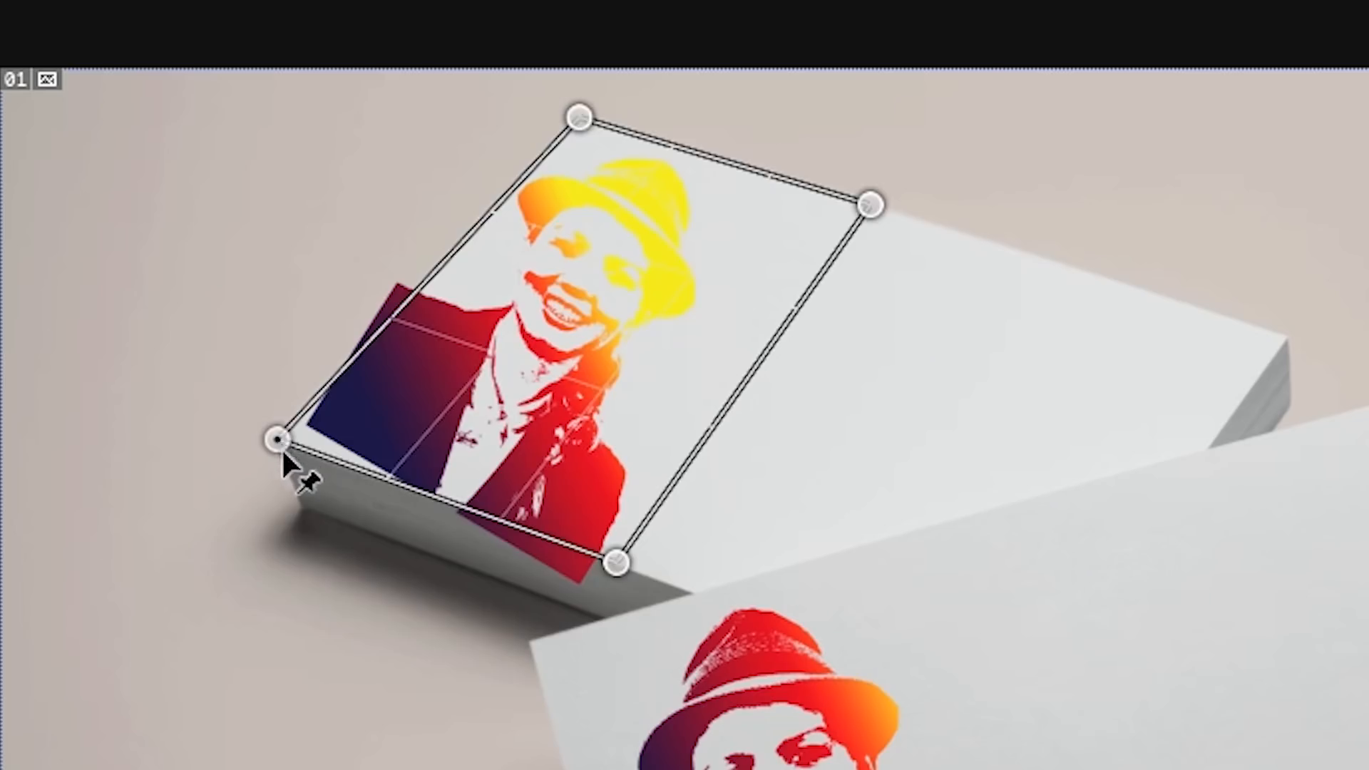
pyautogui.moveTo(248, 450); pyautogui.dragTo(241, 460)
pyautogui.moveTo(616, 562); pyautogui.dragTo(634, 531)
pyautogui.moveTo(579, 116); pyautogui.dragTo(609, 152)
pyautogui.moveTo(241, 459)
pyautogui.mouseDown()
pyautogui.moveTo(216, 457)
pyautogui.moveTo(236, 458)
pyautogui.mouseUp()
pyautogui.moveTo(870, 205); pyautogui.dragTo(862, 236)
pyautogui.moveTo(608, 152); pyautogui.dragTo(613, 161)
pyautogui.moveTo(235, 461); pyautogui.dragTo(236, 457)
pyautogui.moveTo(613, 161)
pyautogui.mouseDown()
pyautogui.moveTo(626, 159)
pyautogui.moveTo(601, 174)
pyautogui.mouseUp()
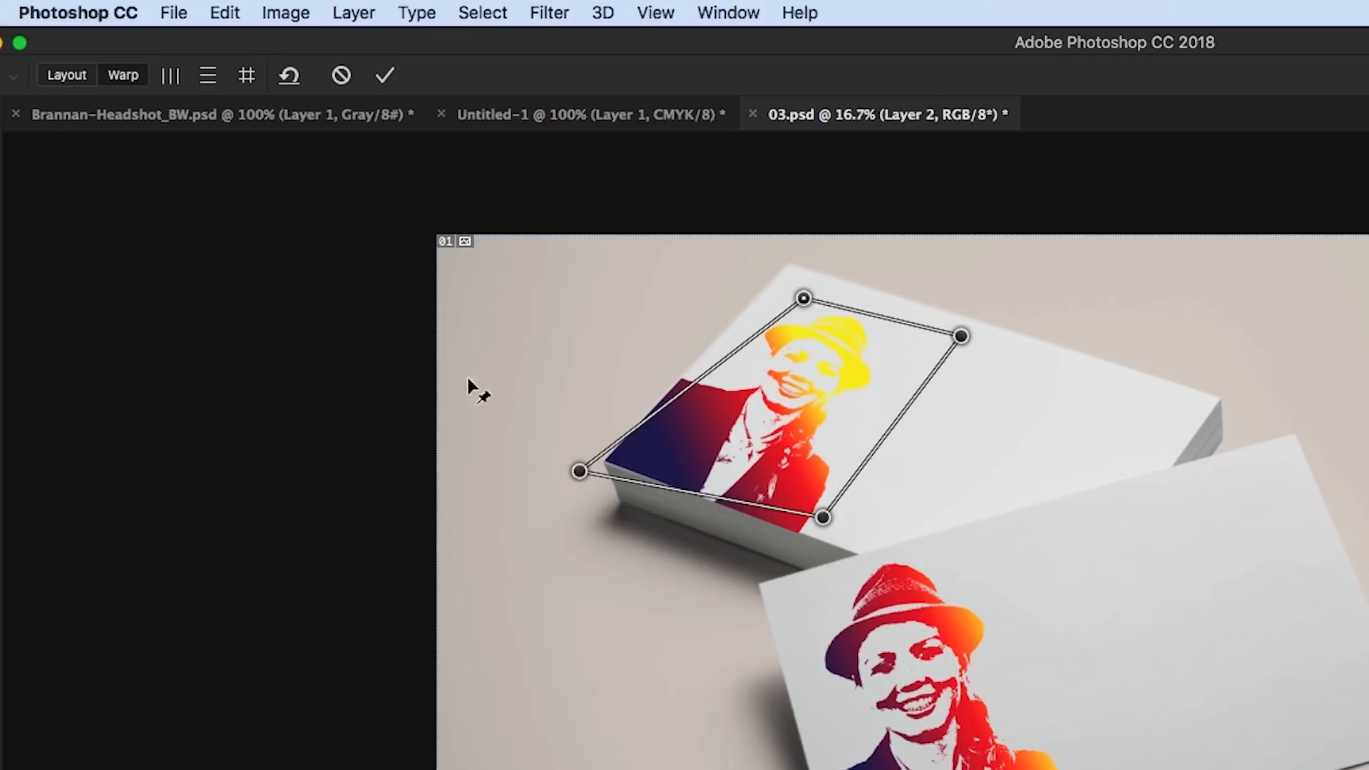
pyautogui.click(385, 76)
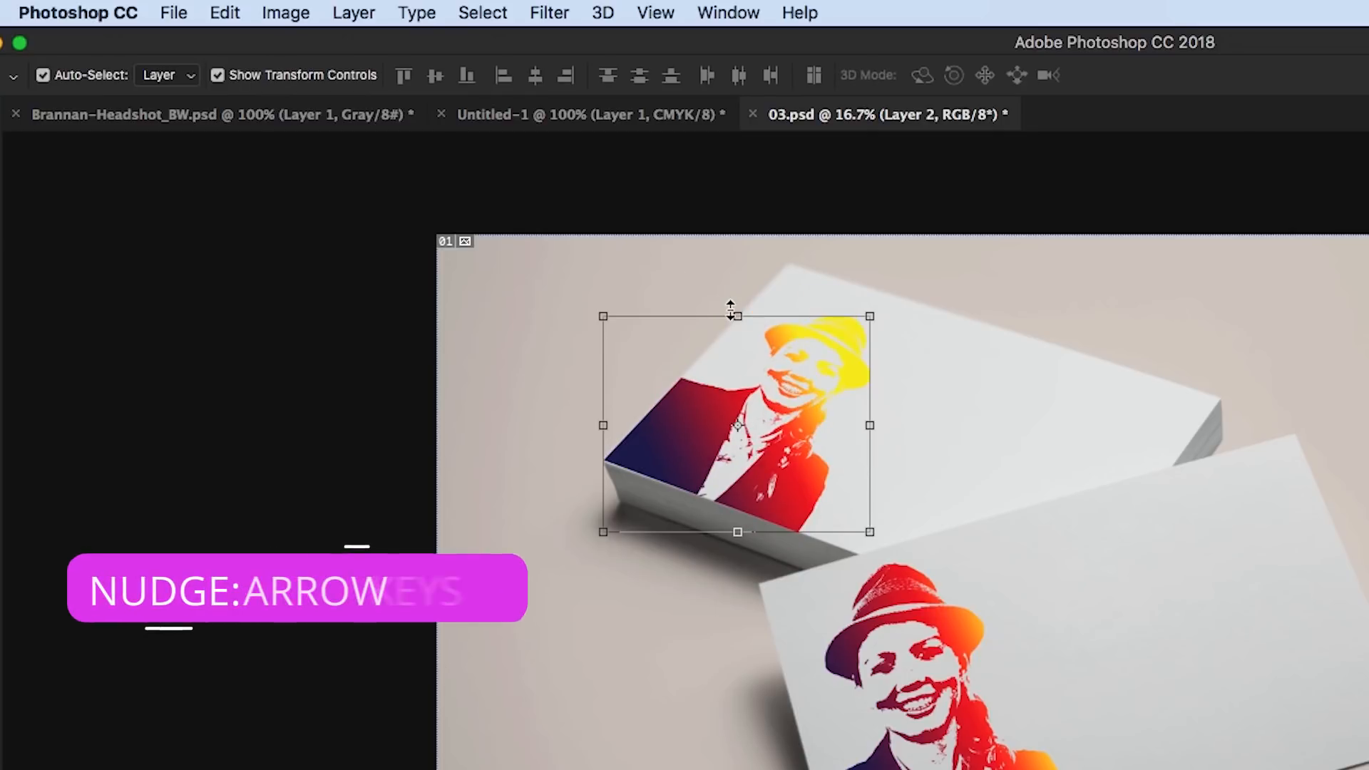
# Nudge the duplicate portrait into line with the left and front edges of the stacked card
pyautogui.click(529, 540)
pyautogui.click(676, 437)
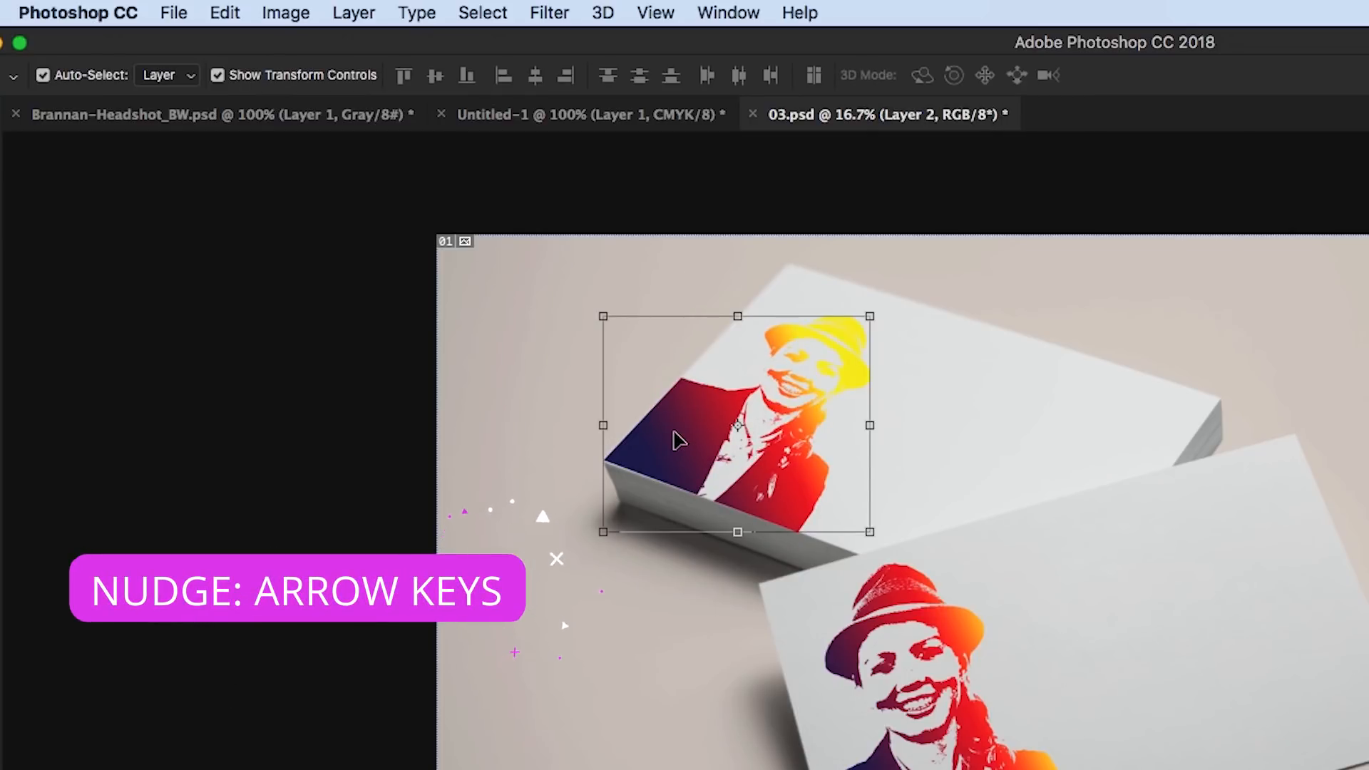
pyautogui.press('Down')
pyautogui.press('Left')
pyautogui.press('Up')
pyautogui.press('Down')
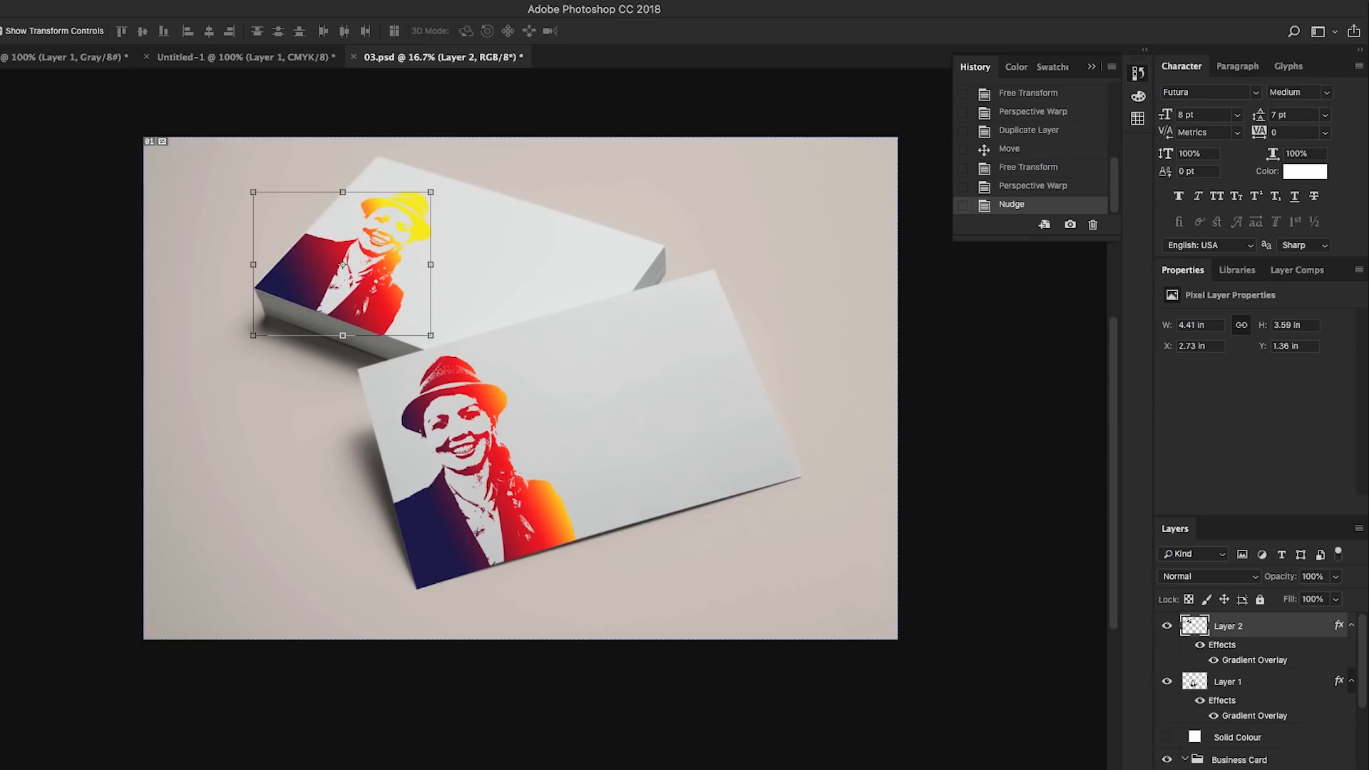
# Set the scale of Layer 2's Gradient Overlay to 89%
pyautogui.doubleClick(1241, 661)
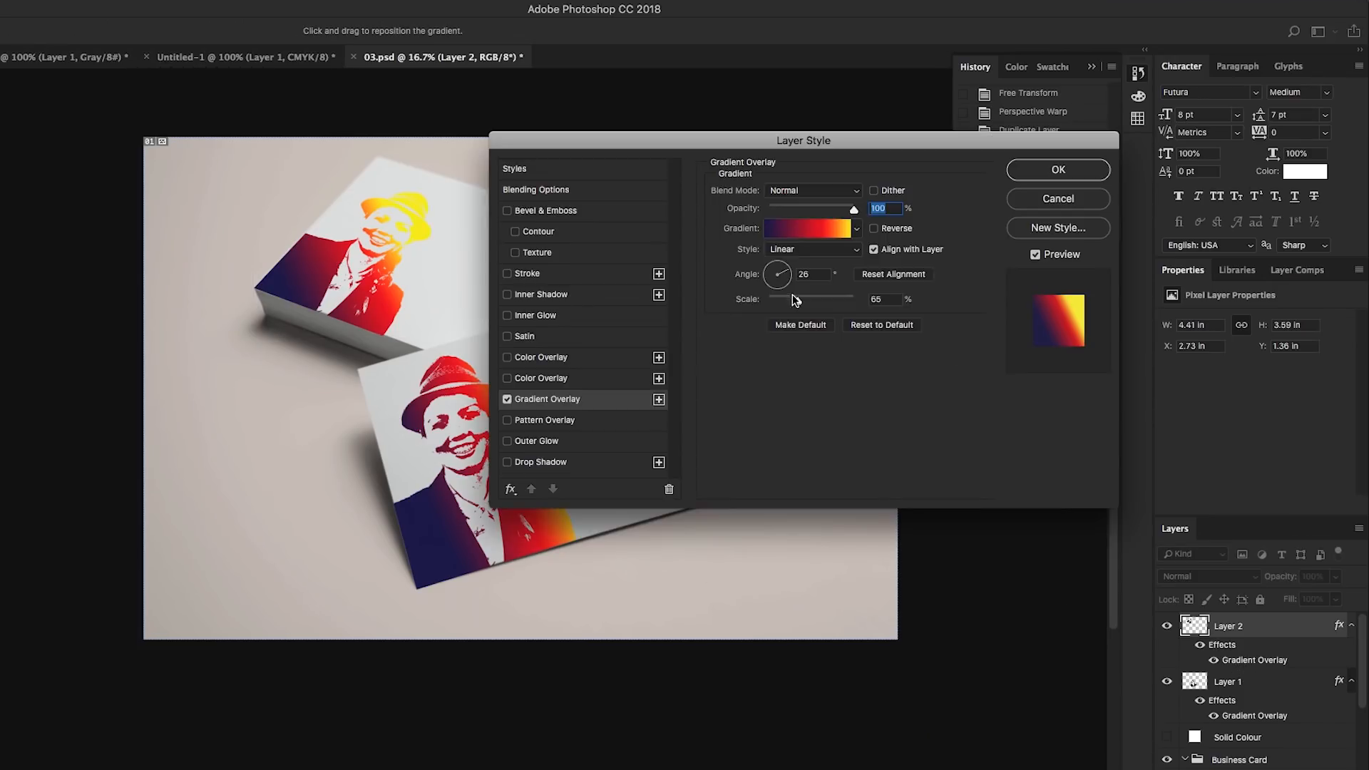
pyautogui.moveTo(802, 303); pyautogui.dragTo(813, 301)
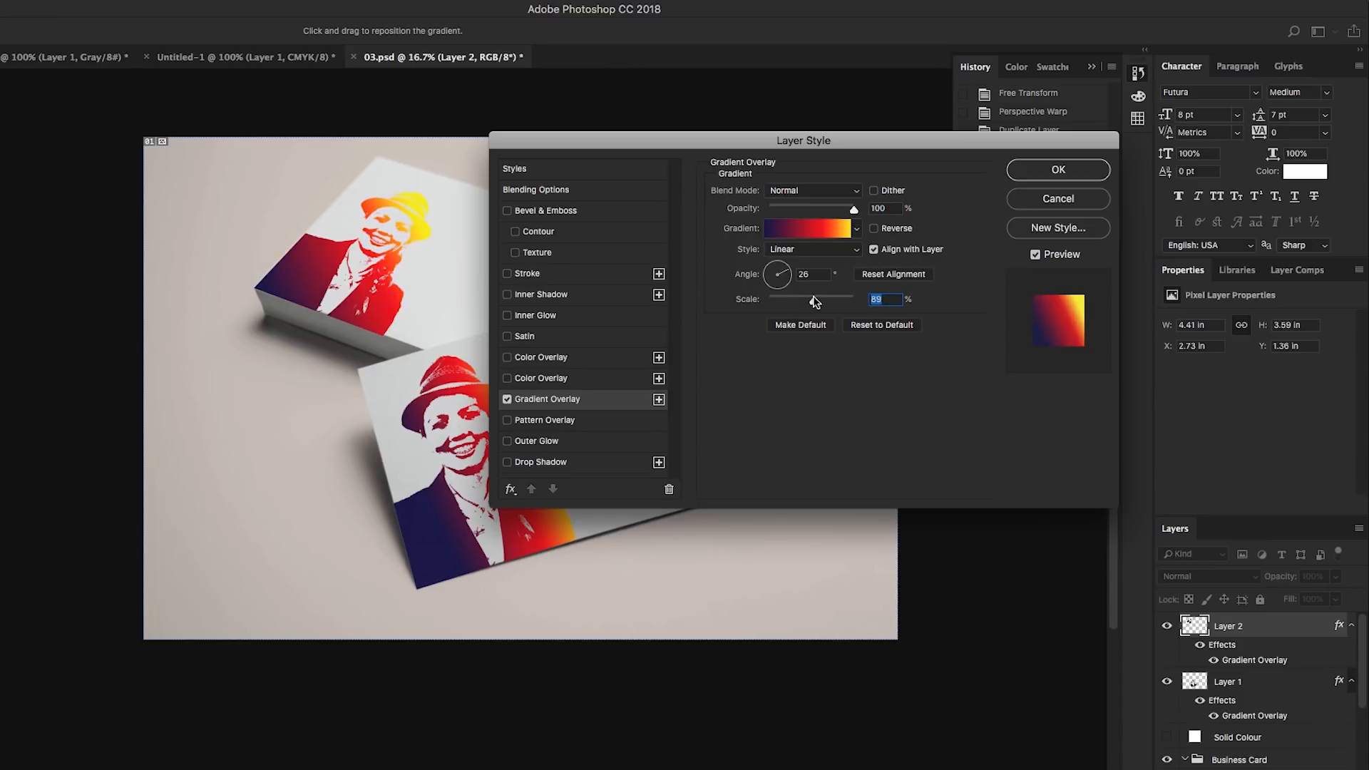
pyautogui.click(1046, 169)
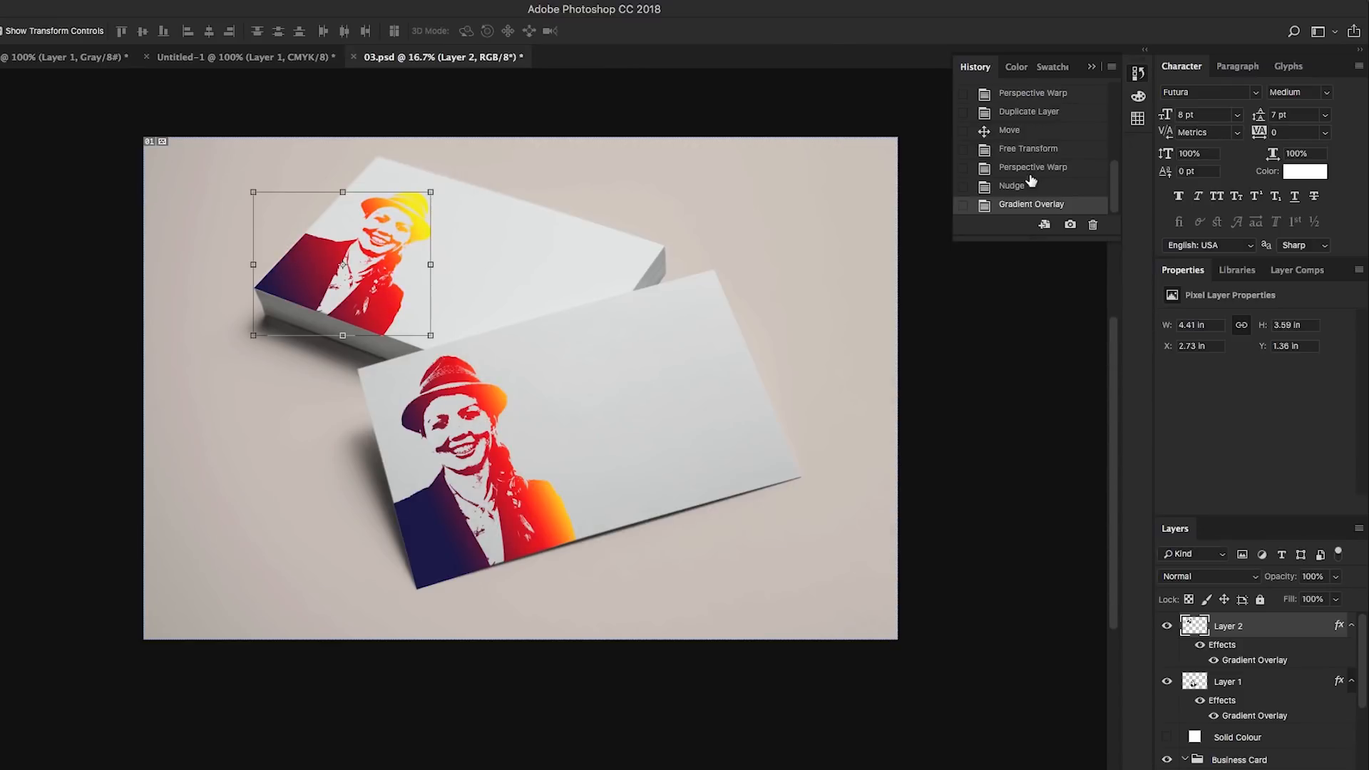
# Set the Gradient Overlay on the front card's portrait to 51% scale and a 43° angle
pyautogui.click(472, 441)
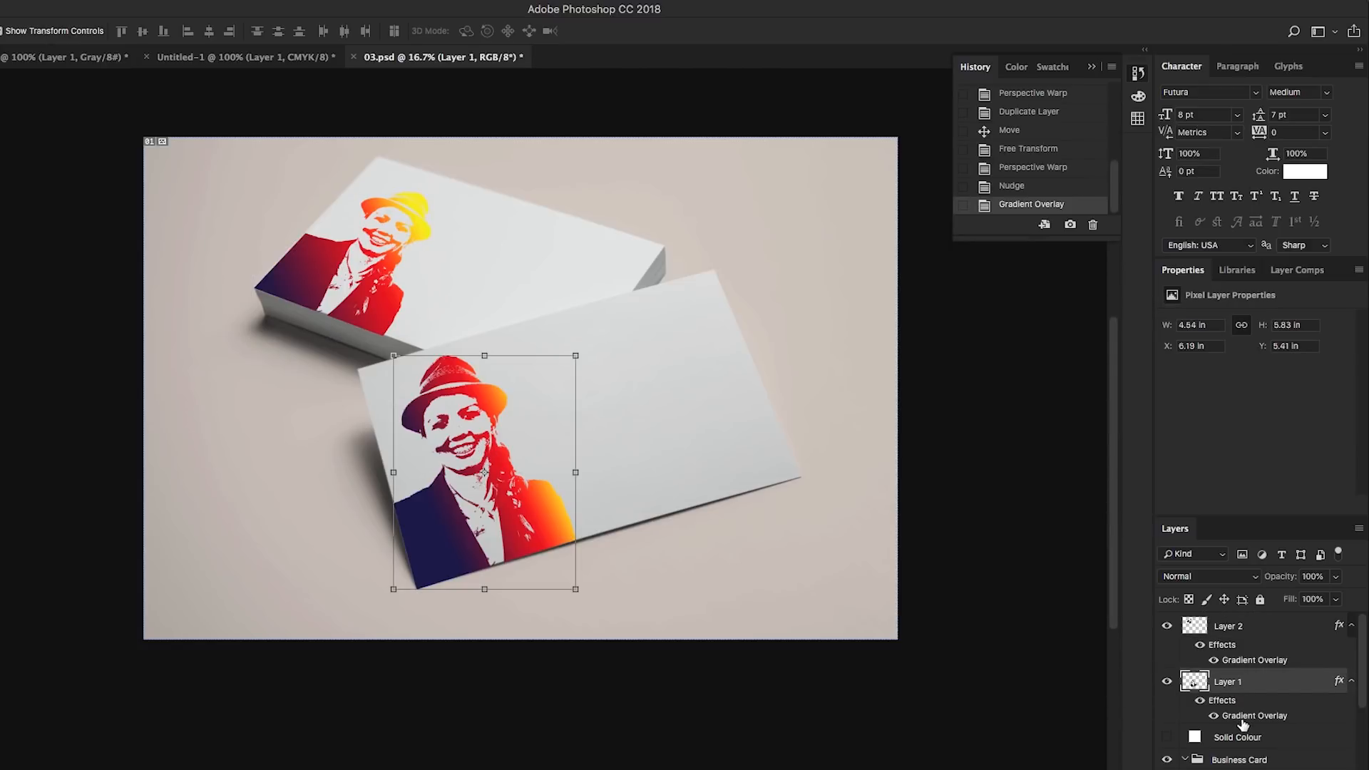
pyautogui.doubleClick(1243, 719)
pyautogui.moveTo(797, 304); pyautogui.dragTo(789, 300)
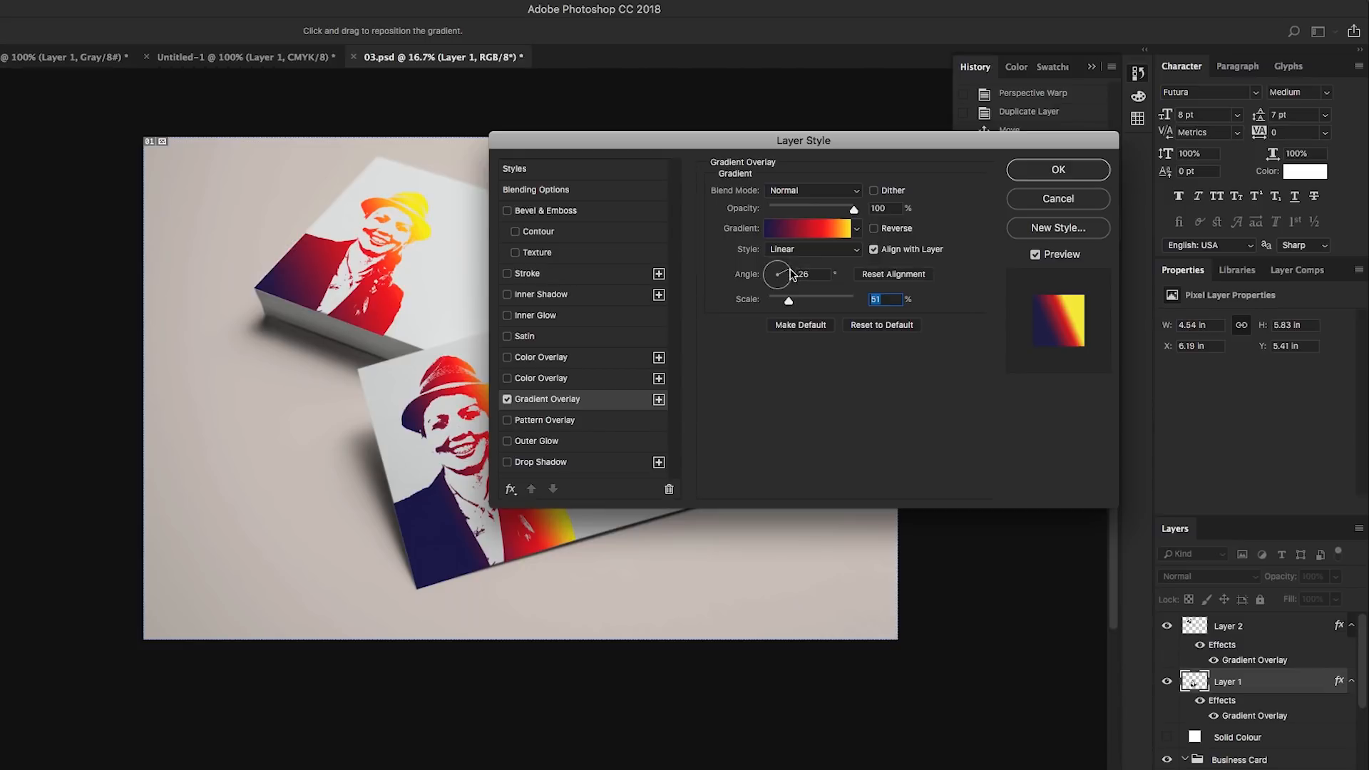
pyautogui.moveTo(787, 271); pyautogui.dragTo(787, 267)
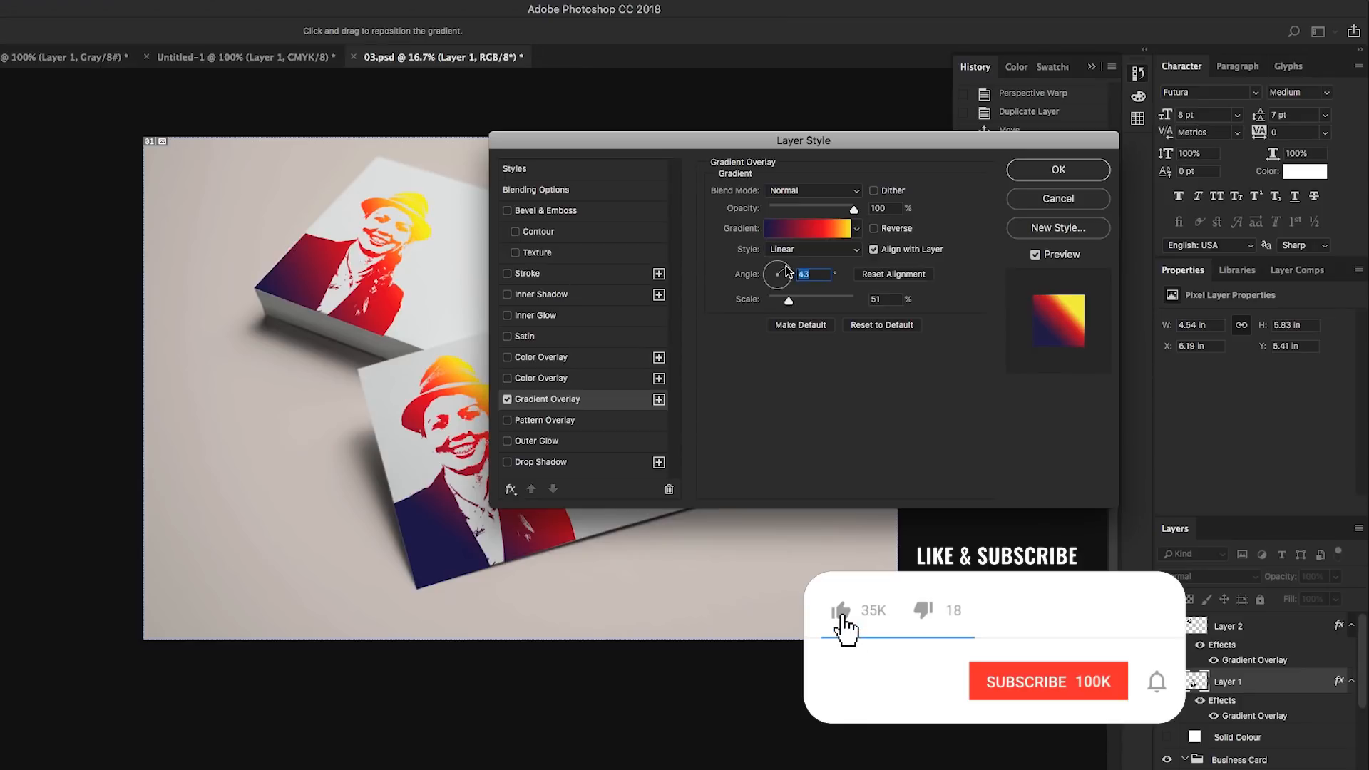
pyautogui.click(1062, 177)
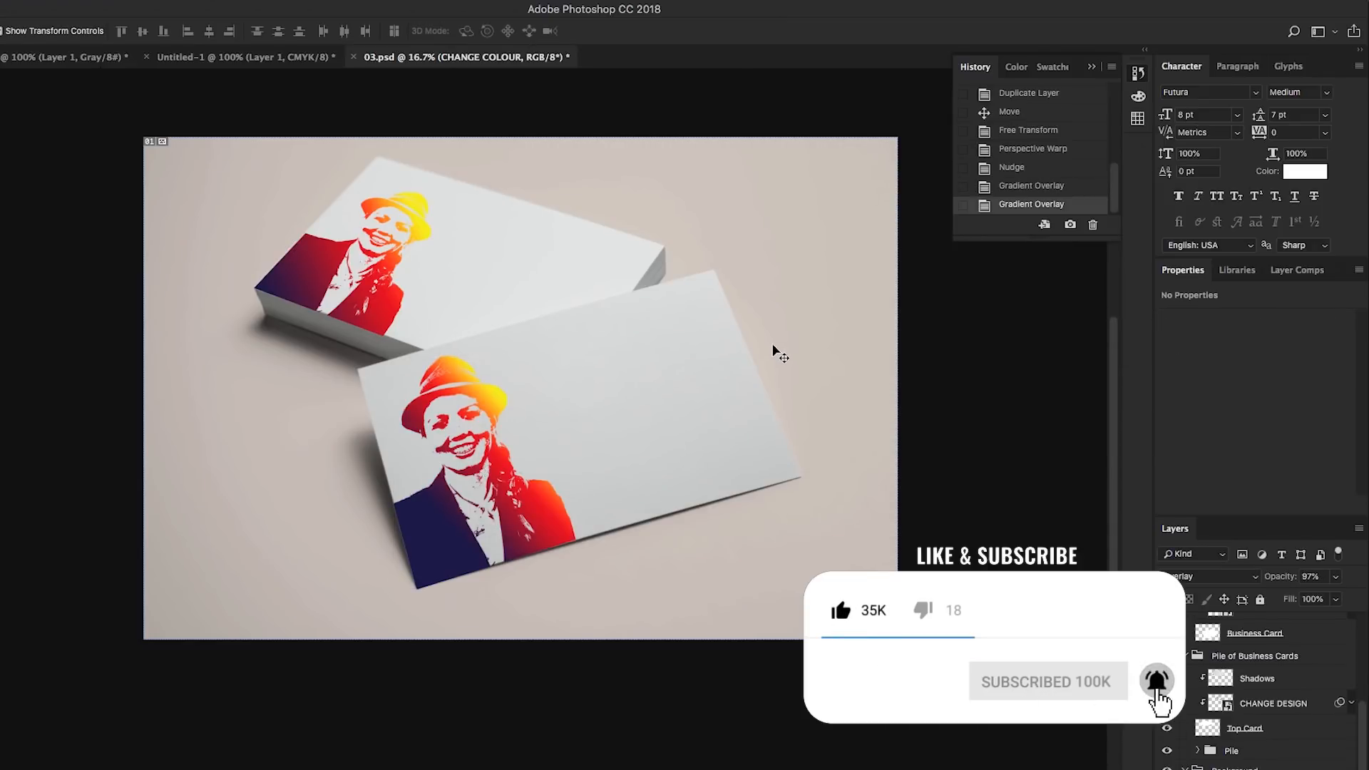